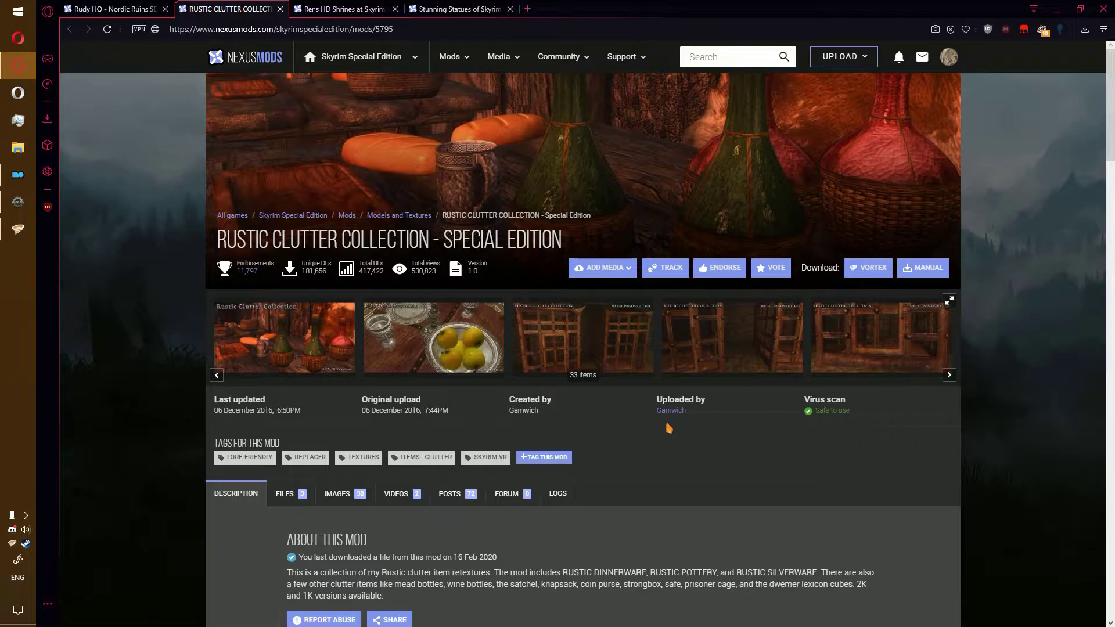
Look over the Rens HD Shrines and Stunning Statues of Skyrim mod pages, ending on the Rudy HQ - Nordic Ruins SE page
{"action": "left_click", "coordinate": [296, 7]}
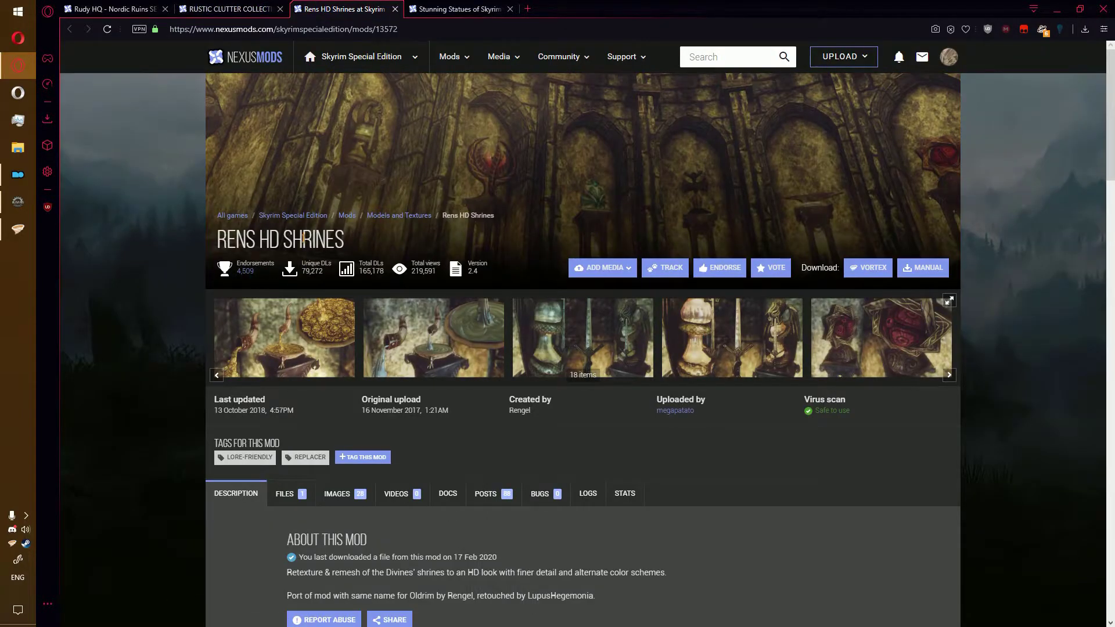
{"action": "left_click", "coordinate": [455, 9]}
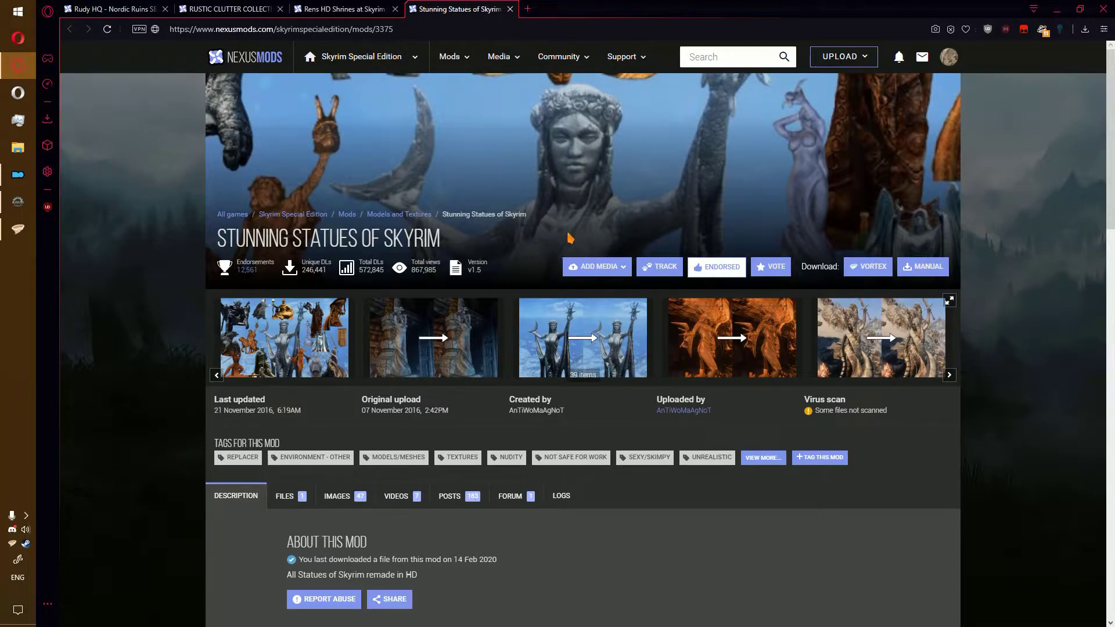
{"action": "left_click", "coordinate": [156, 7]}
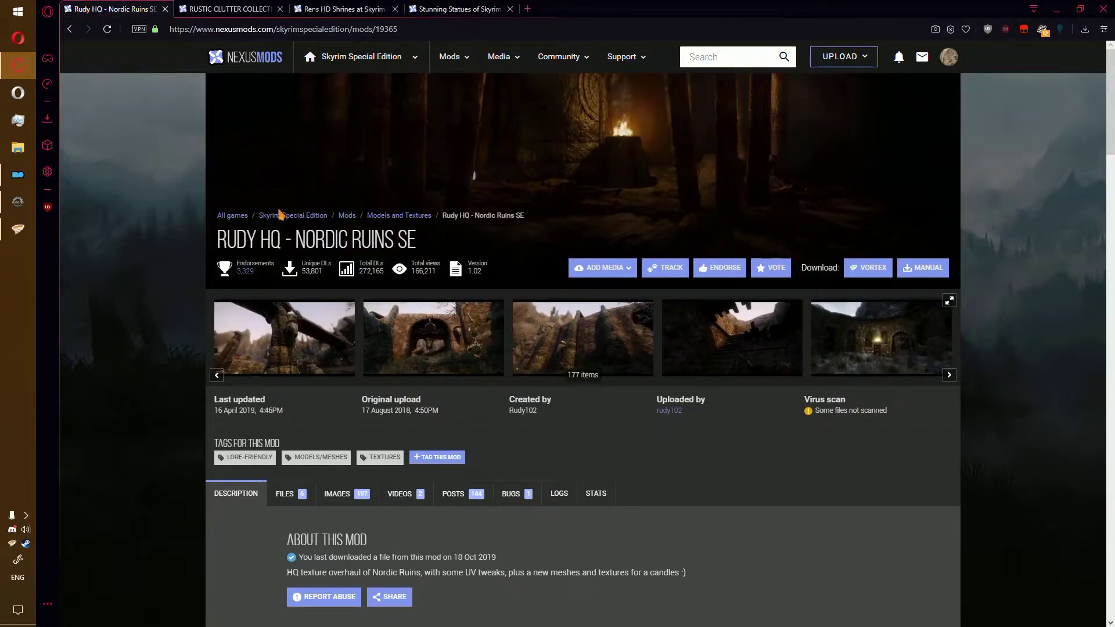
Download the main Rudy HQ - Nordic Ruins SE version file through the mod manager and look through its optional files
{"action": "left_click", "coordinate": [286, 493]}
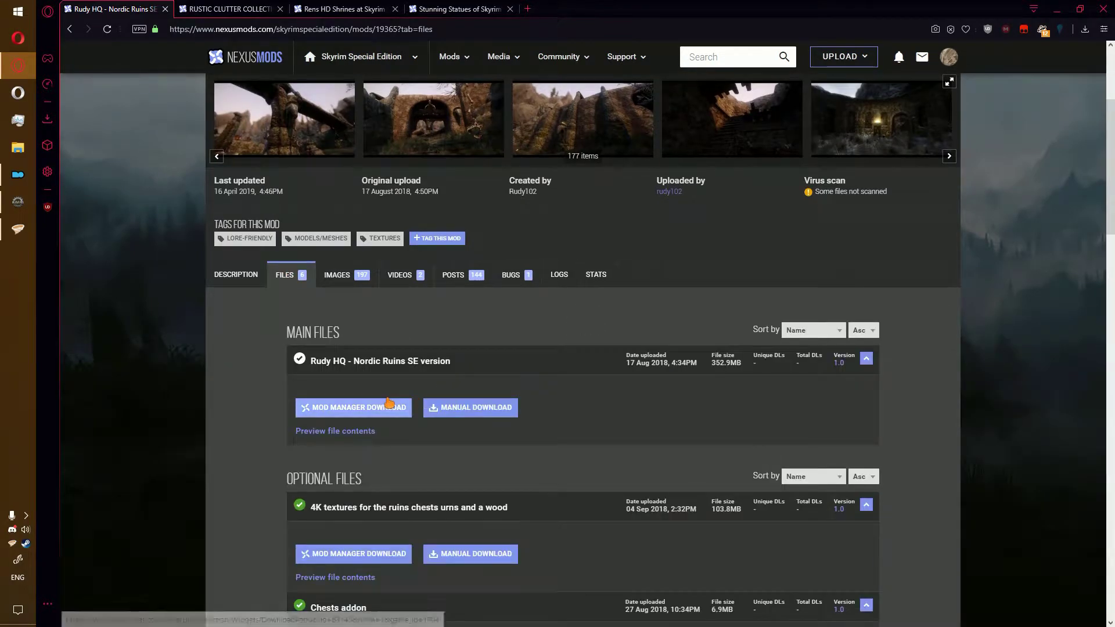
{"action": "left_click", "coordinate": [340, 407]}
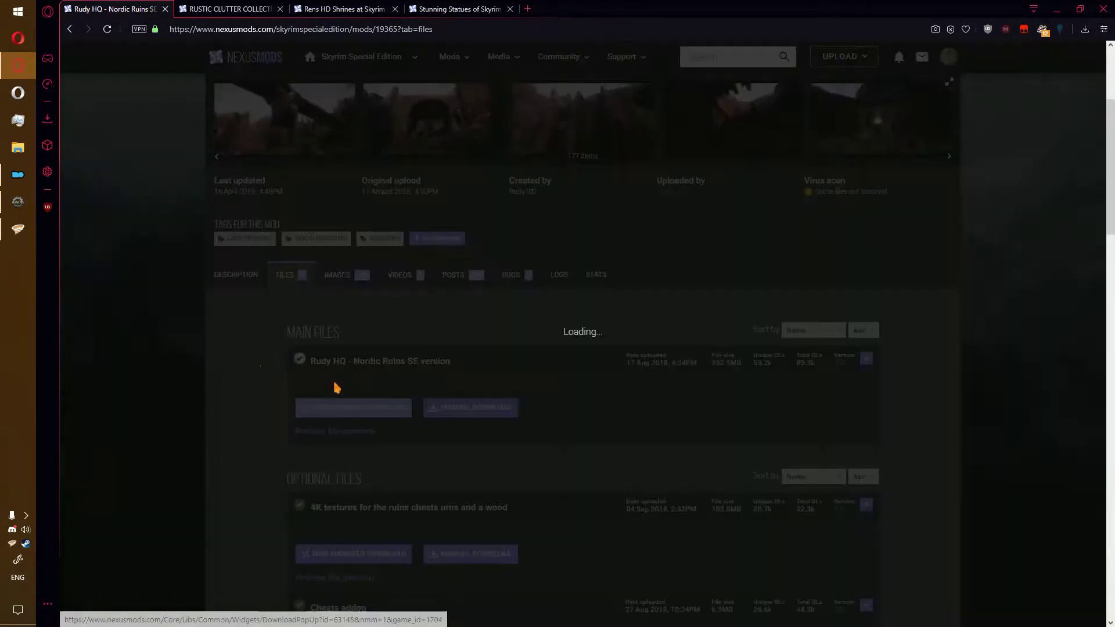
{"action": "left_click", "coordinate": [280, 347]}
{"action": "scroll", "coordinate": [434, 417], "scroll_direction": "down", "scroll_amount": 10}
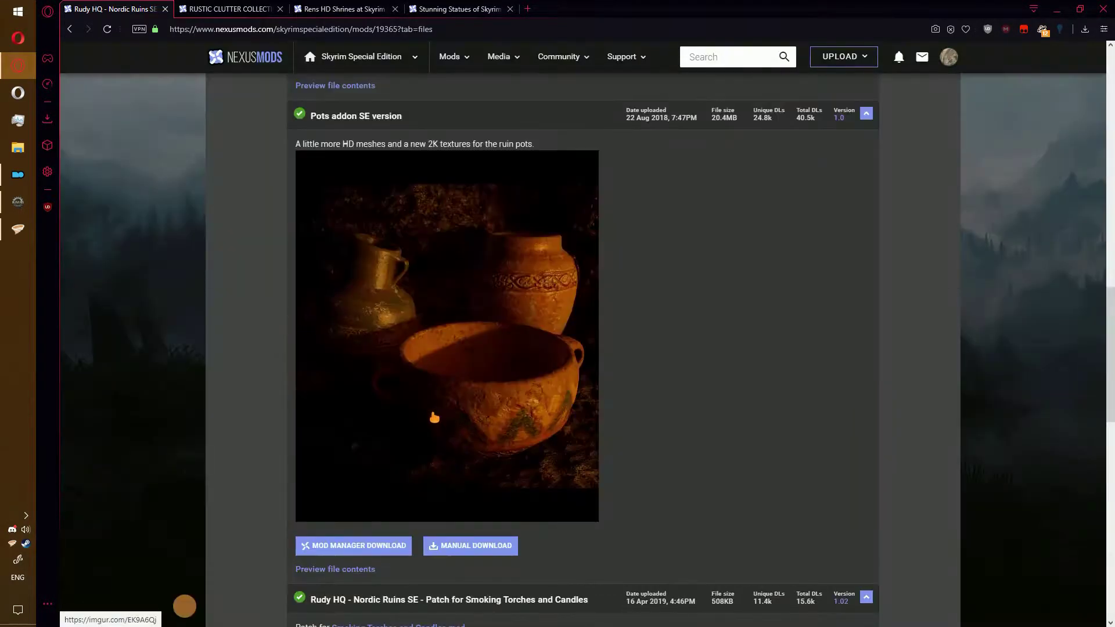
{"action": "scroll", "coordinate": [269, 329], "scroll_direction": "up", "scroll_amount": 5}
{"action": "scroll", "coordinate": [270, 331], "scroll_direction": "down", "scroll_amount": 10}
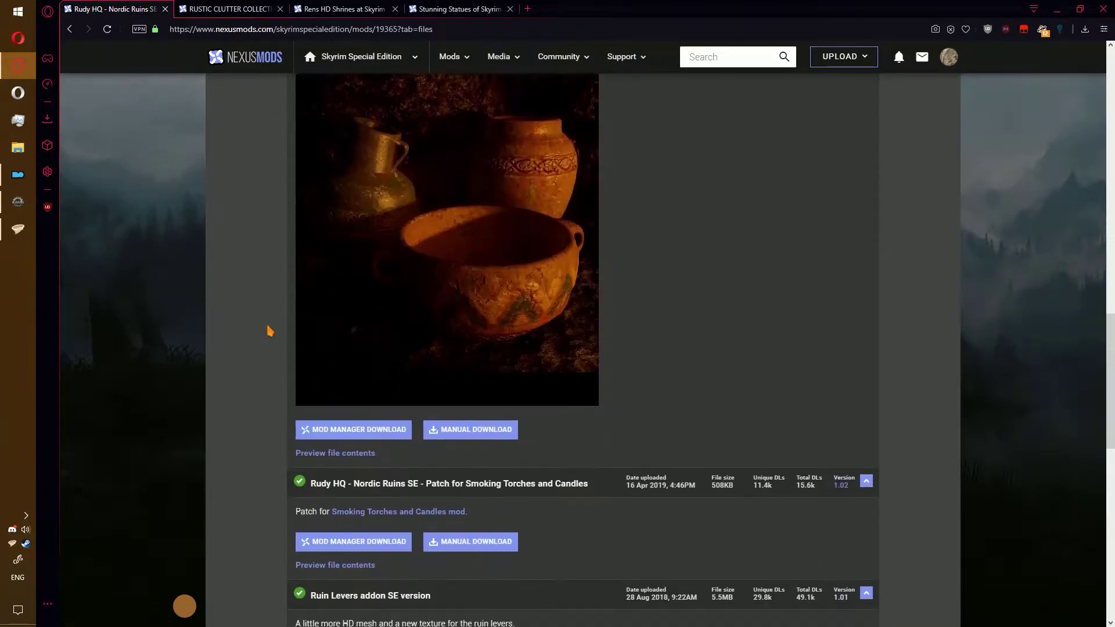
{"action": "scroll", "coordinate": [270, 331], "scroll_direction": "down", "scroll_amount": 8}
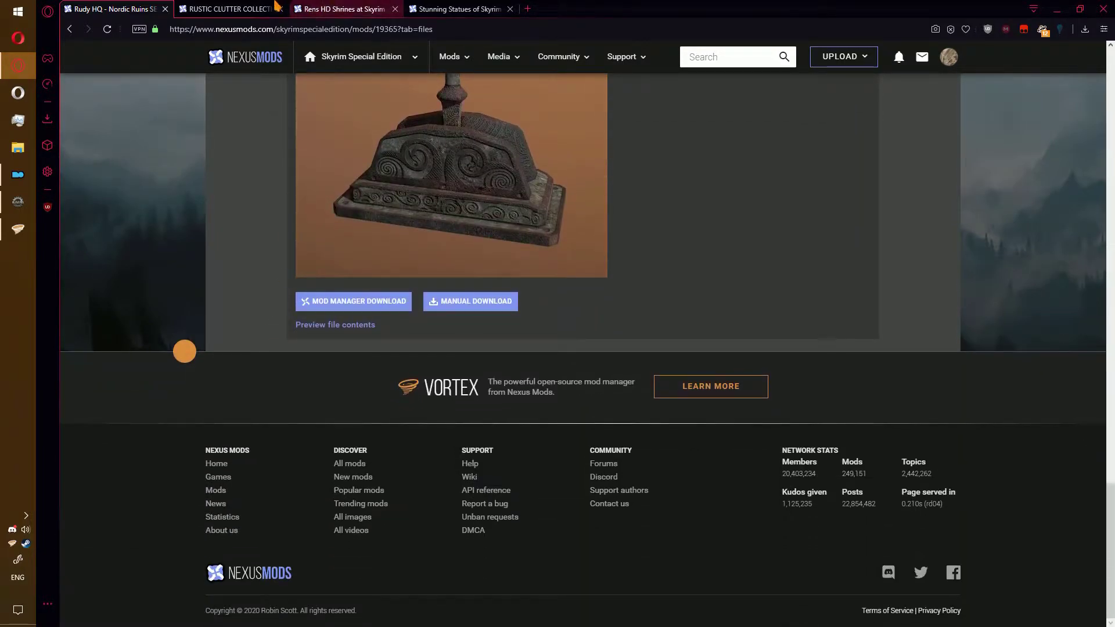
Download the 2K-1K version of Rustic Clutter Collection - Special Edition through the mod manager
{"action": "left_click", "coordinate": [277, 6]}
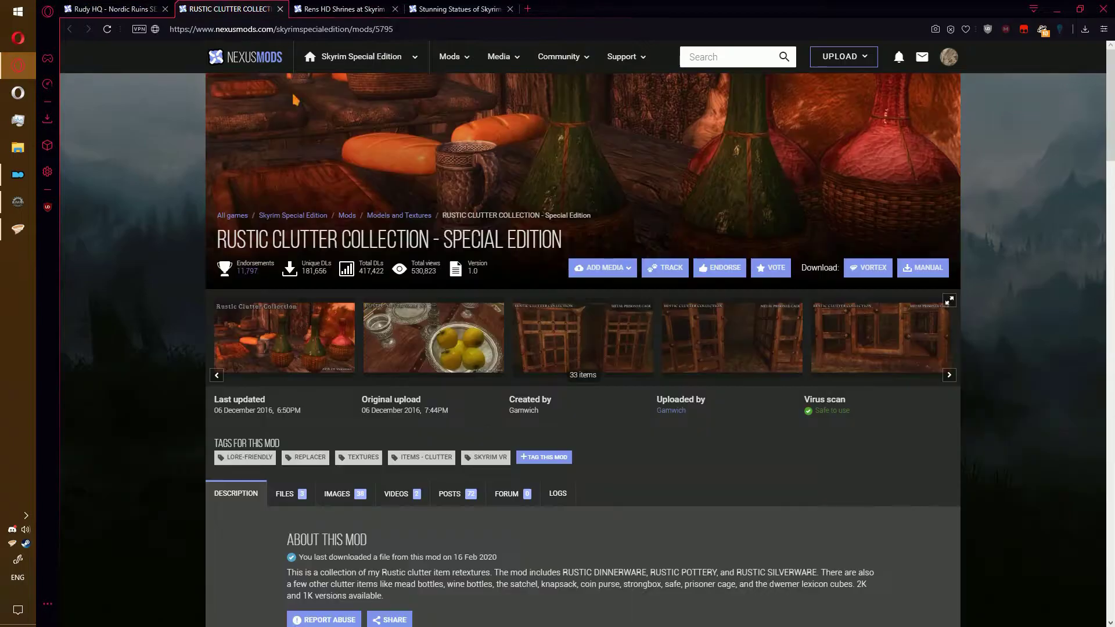
{"action": "left_click", "coordinate": [296, 495]}
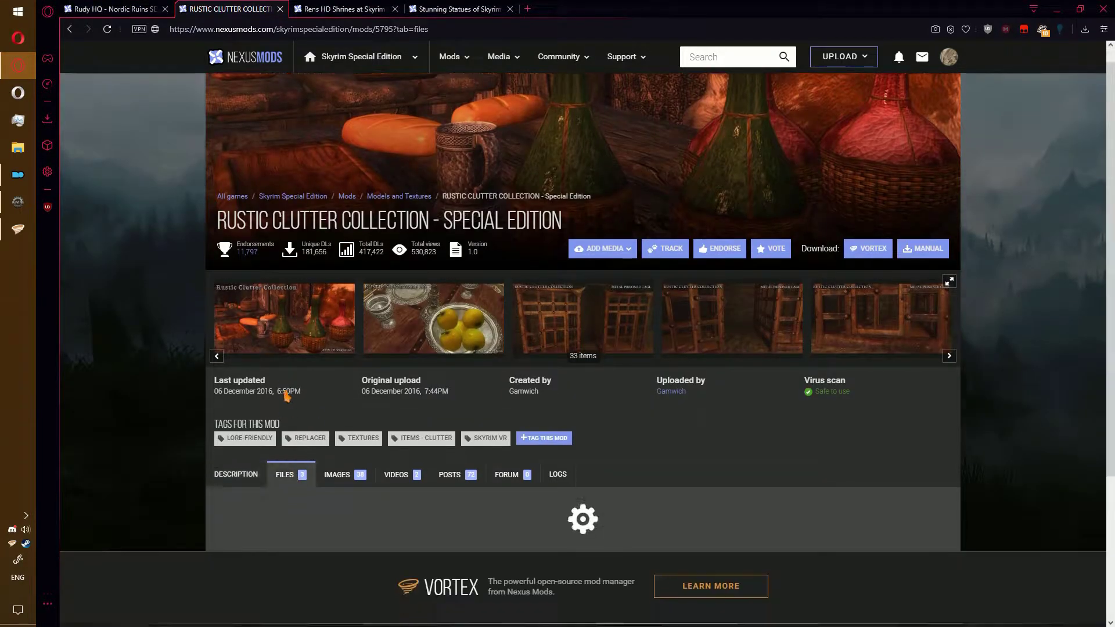
{"action": "scroll", "coordinate": [374, 395], "scroll_direction": "down", "scroll_amount": 1}
{"action": "scroll", "coordinate": [383, 363], "scroll_direction": "down", "scroll_amount": 1}
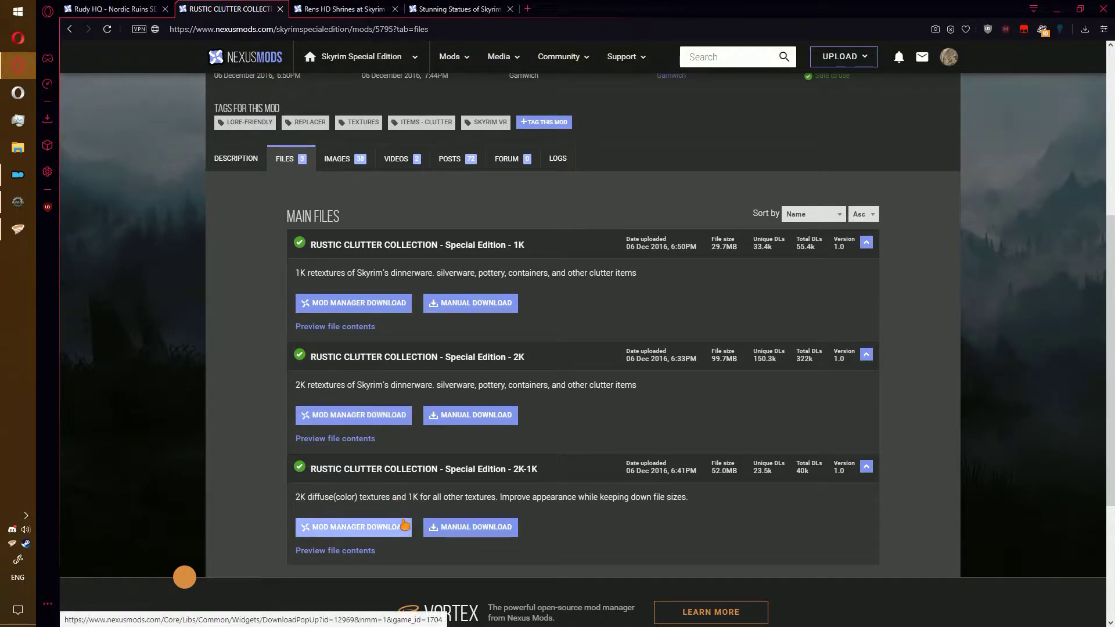
{"action": "left_click", "coordinate": [405, 526]}
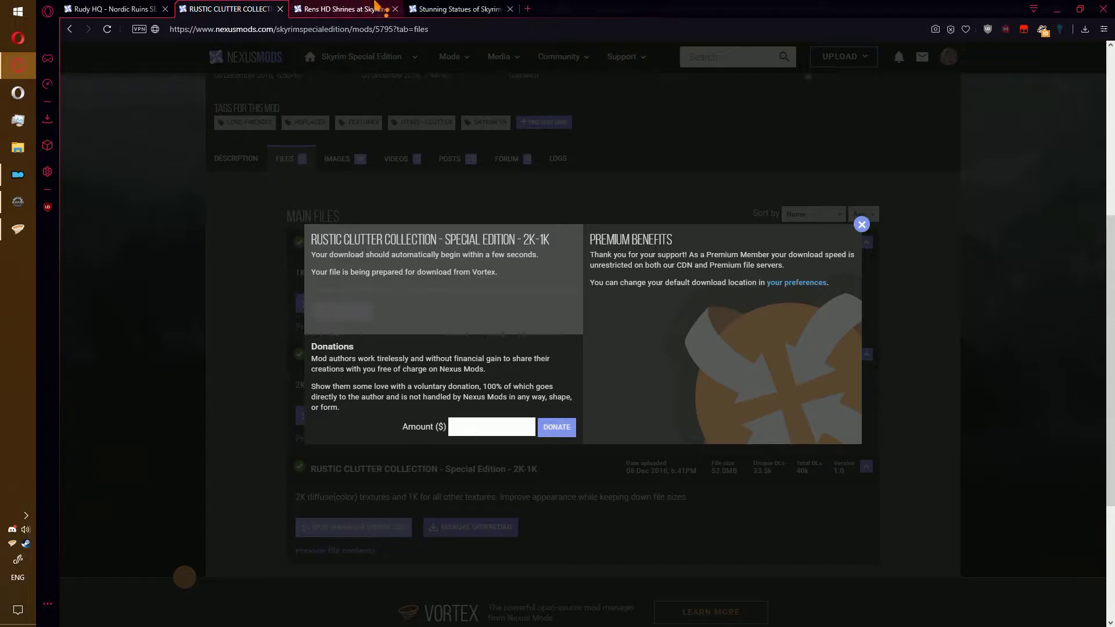
Download the main file RensHDShrines_2_4 of the Rens HD Shrines mod through the mod manager
{"action": "left_click", "coordinate": [353, 5]}
{"action": "scroll", "coordinate": [298, 328], "scroll_direction": "down", "scroll_amount": 3}
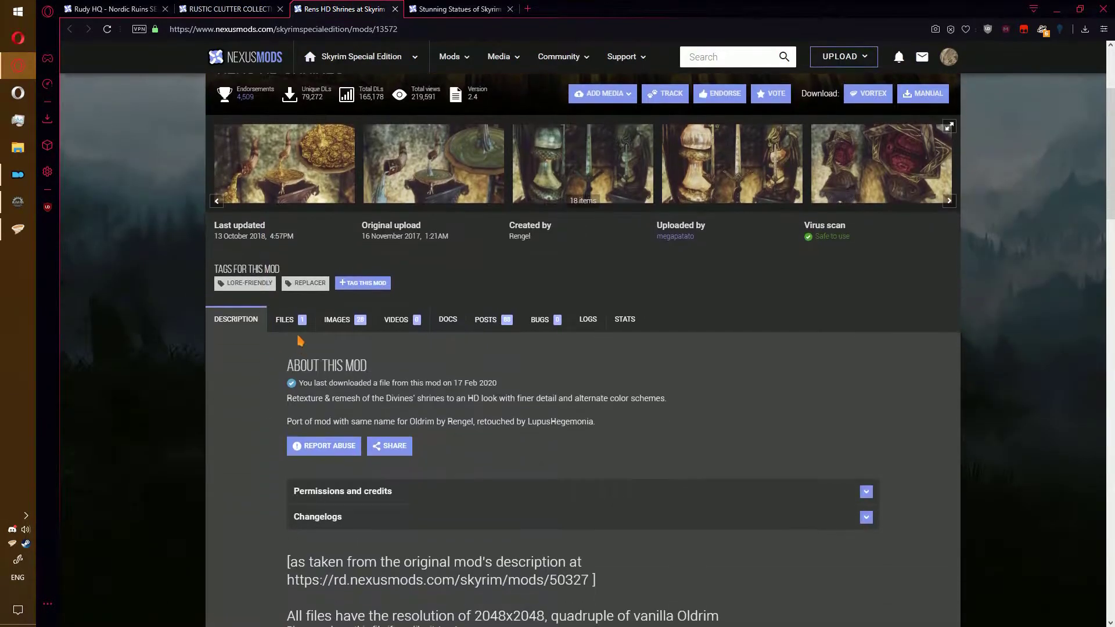
{"action": "left_click", "coordinate": [296, 326]}
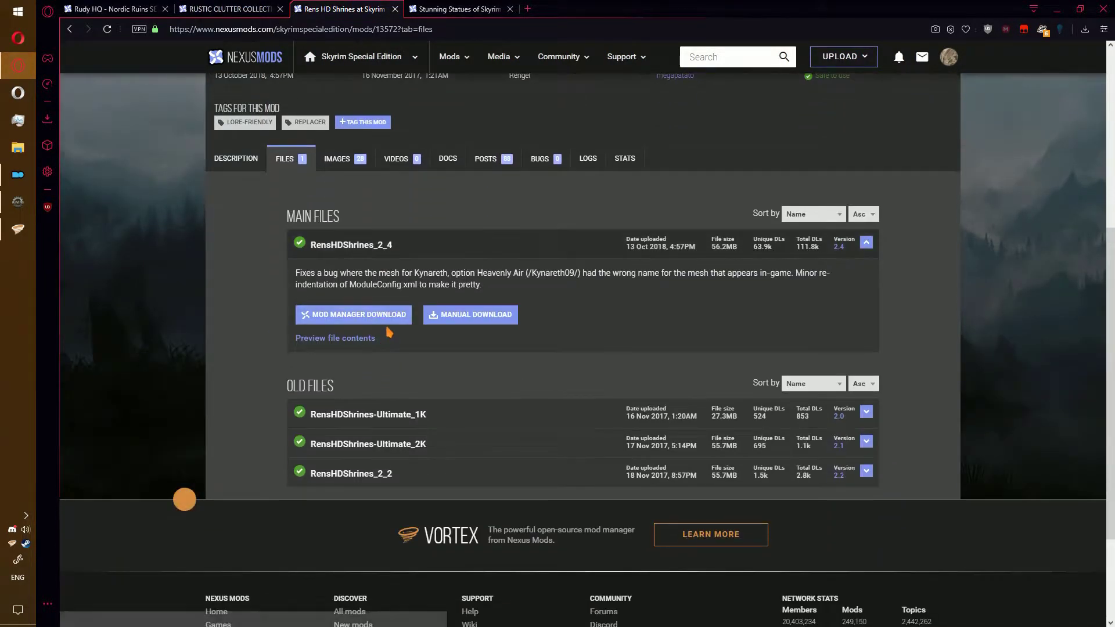
{"action": "left_click", "coordinate": [378, 315]}
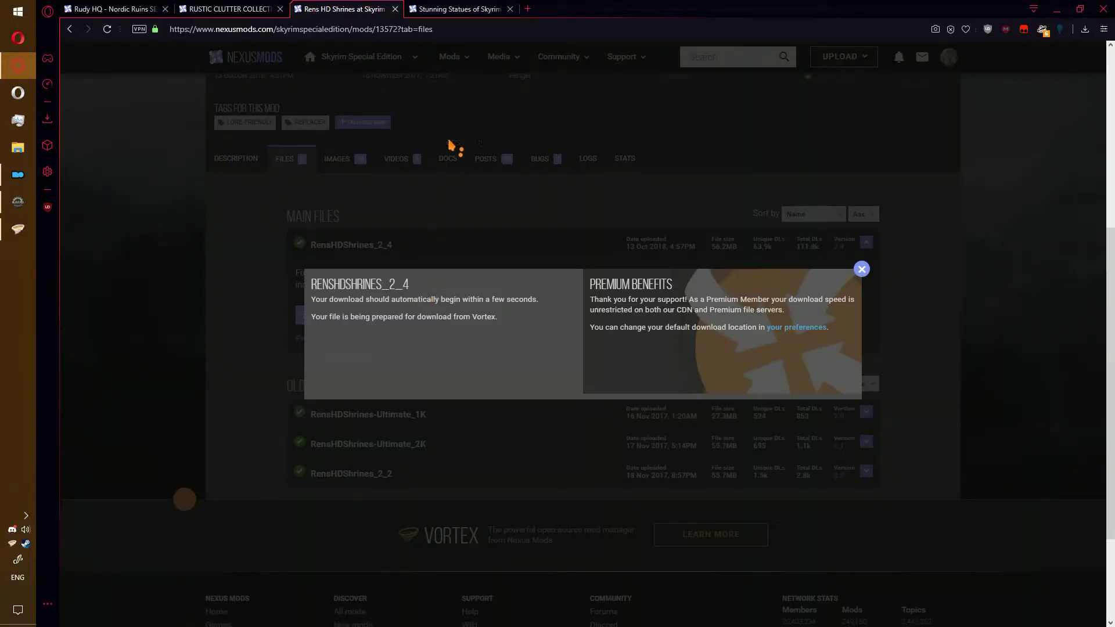
Download the SSoS - Installer Fix main file of Stunning Statues of Skyrim through the mod manager
{"action": "left_click", "coordinate": [447, 4]}
{"action": "left_click", "coordinate": [289, 495]}
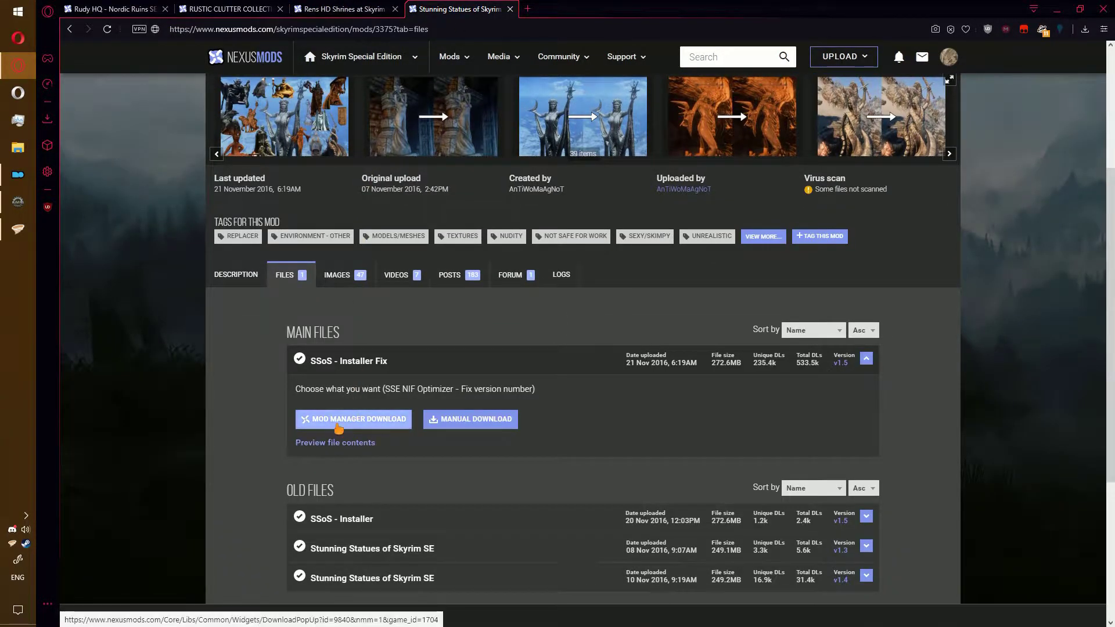
{"action": "left_click", "coordinate": [328, 423]}
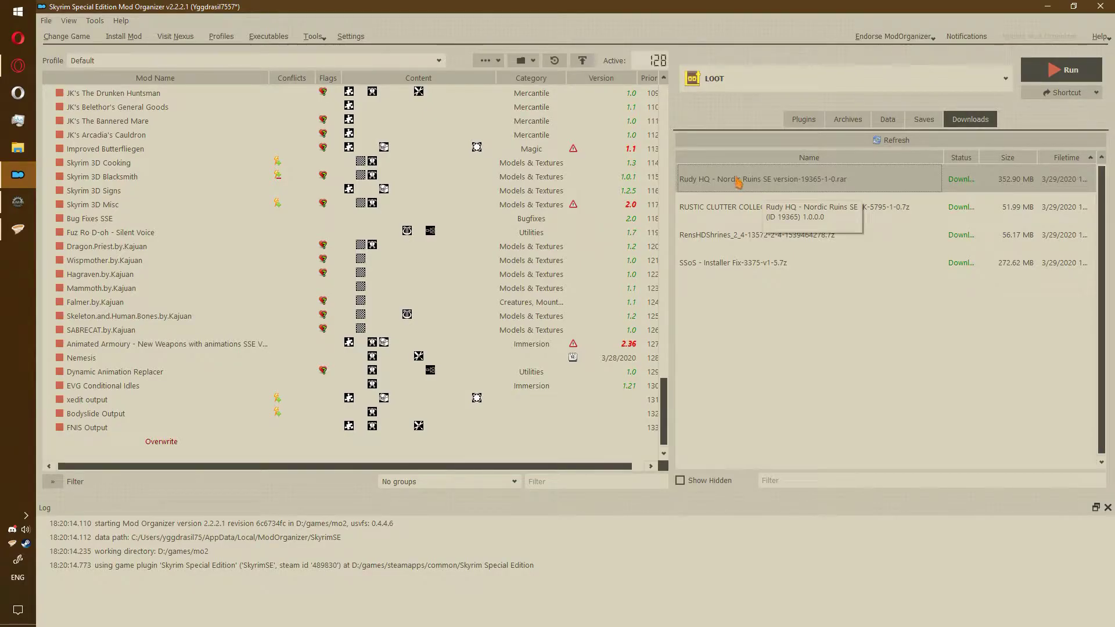
Install the downloaded Rudy HQ - Nordic Ruins SE and Rustic Clutter Collection archives under their suggested names
{"action": "double_click", "coordinate": [749, 184]}
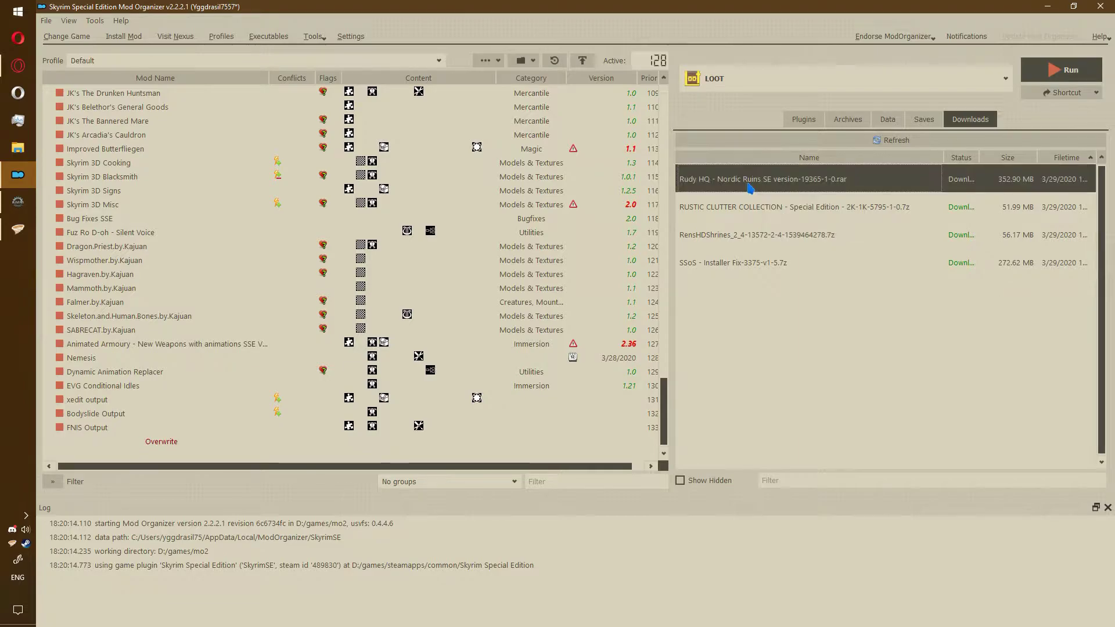
{"action": "left_click", "coordinate": [634, 332]}
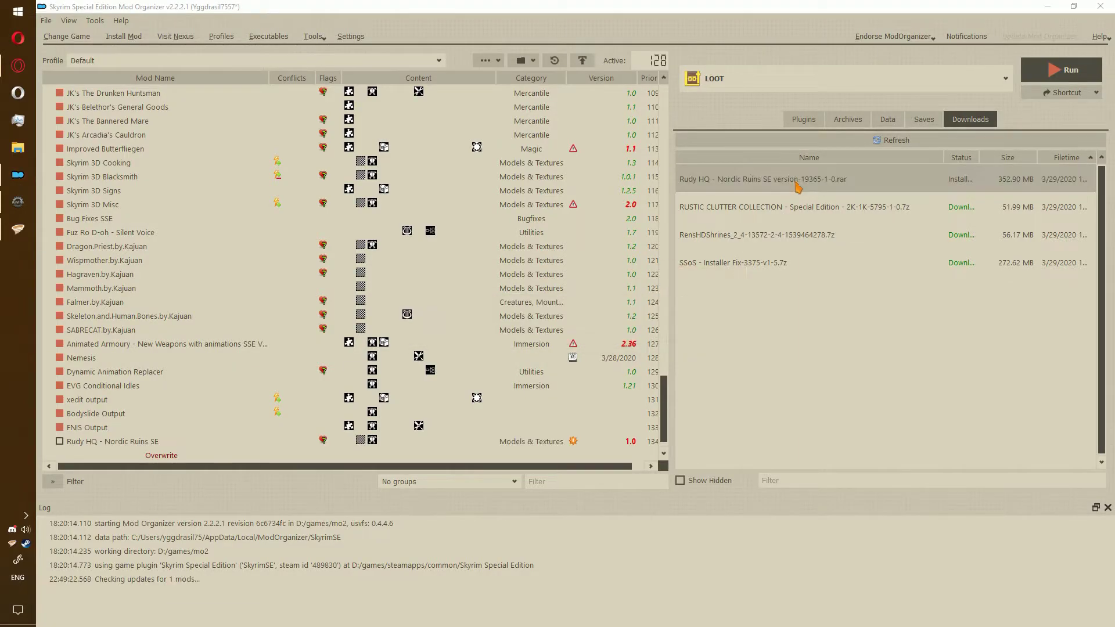
{"action": "left_click", "coordinate": [838, 208]}
{"action": "double_click", "coordinate": [838, 207]}
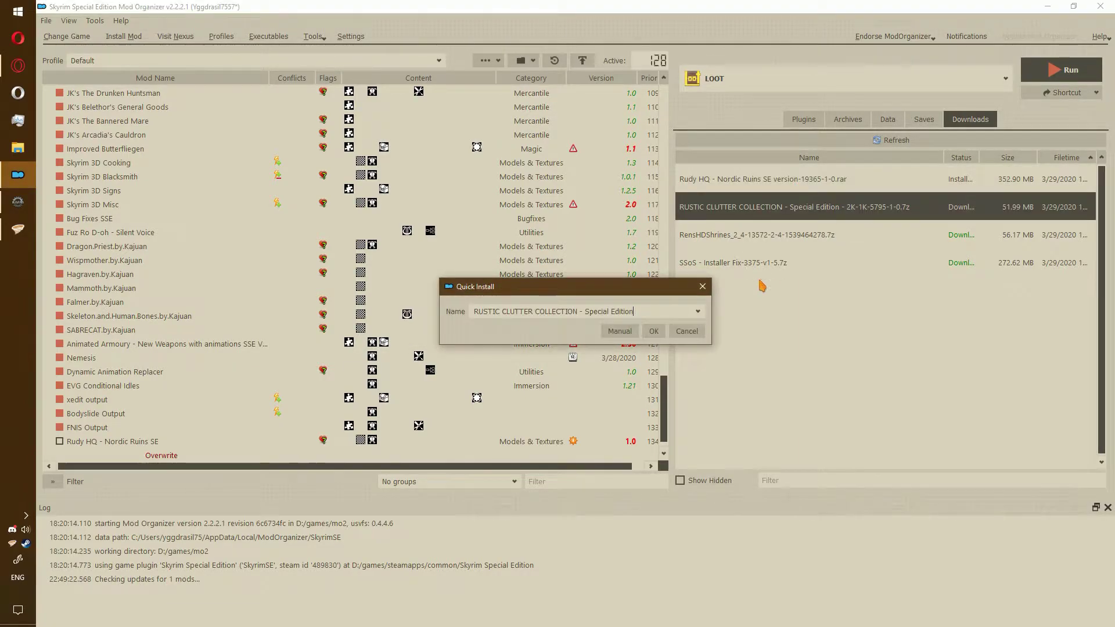
{"action": "left_click", "coordinate": [650, 333]}
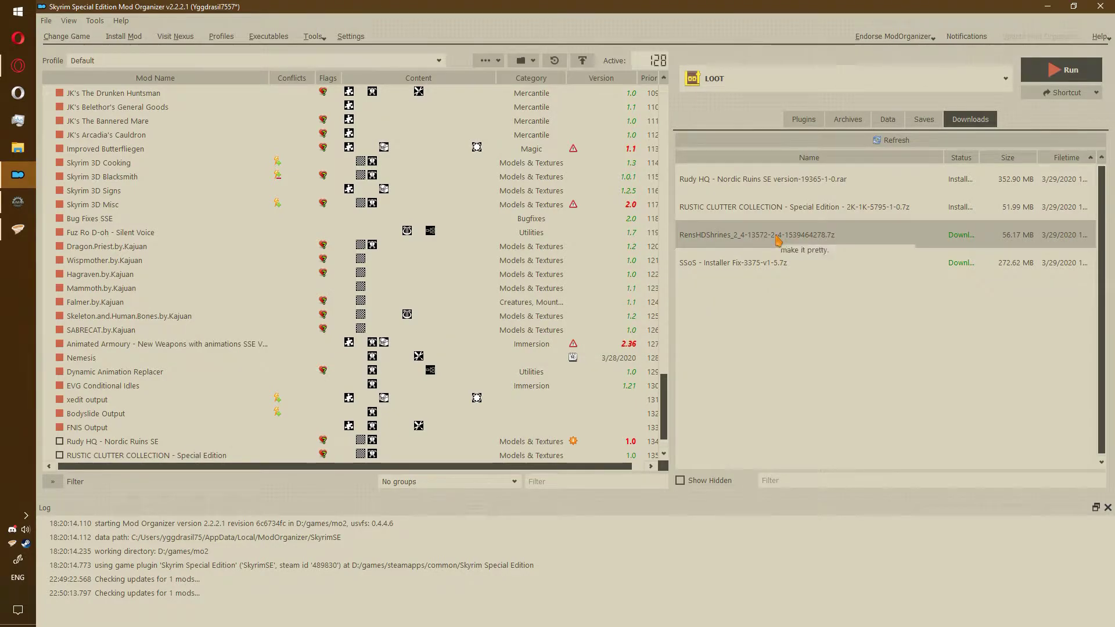
Start installing Rens HD Shrines, choosing Golden Bormahu for Akatosh, Kind Autumn for Dibella, All-seeing Eye for Julianos and Mint Choc Chip for Kynareth
{"action": "double_click", "coordinate": [778, 238]}
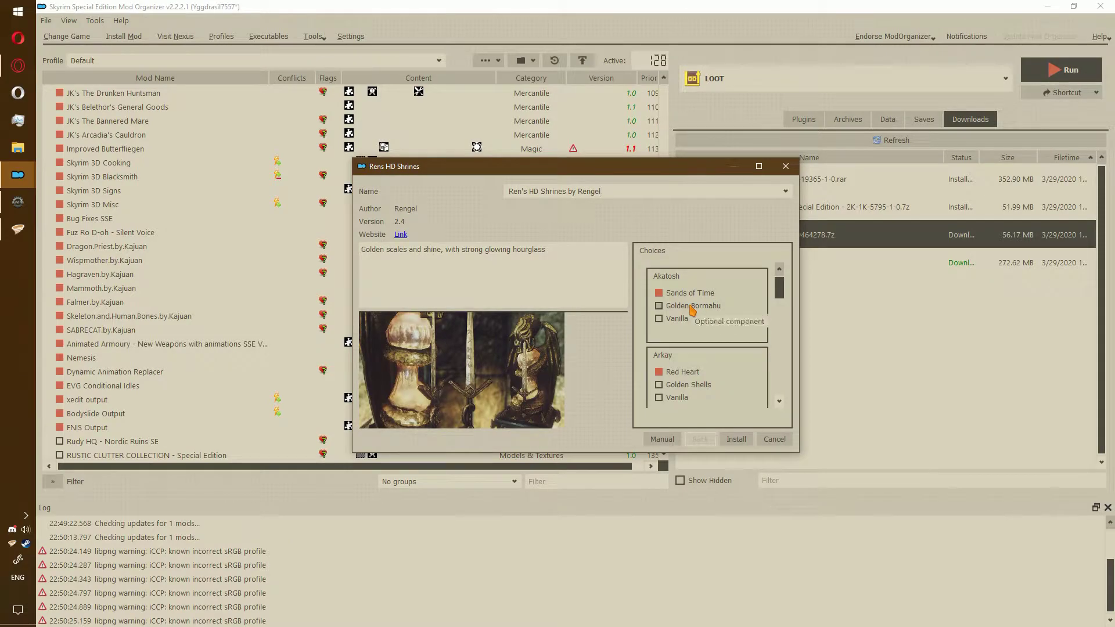
{"action": "left_click", "coordinate": [759, 167]}
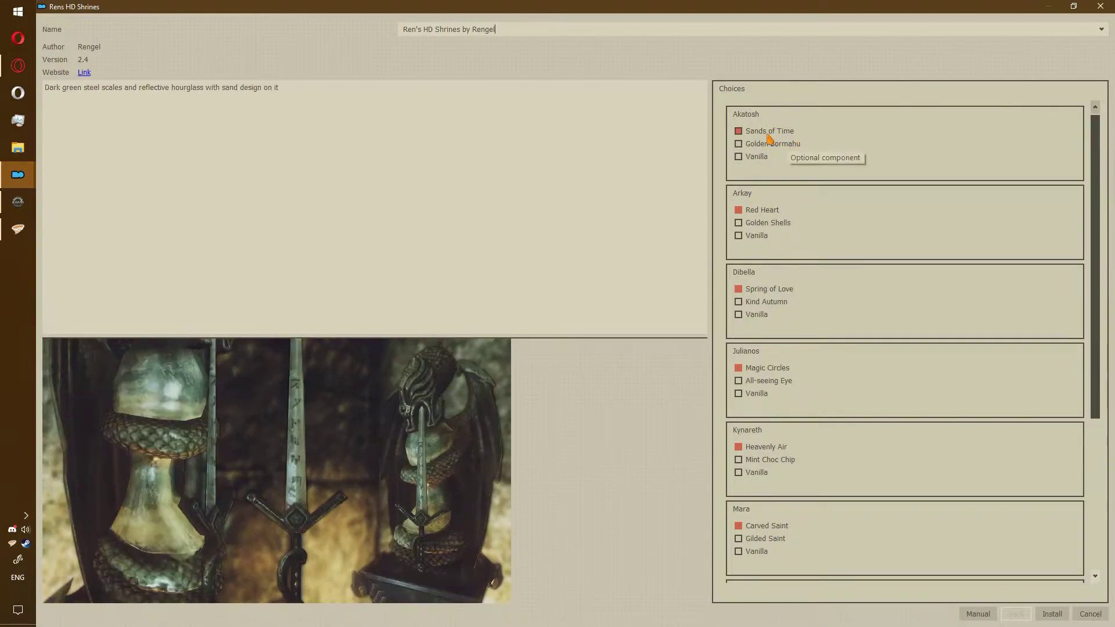
{"action": "left_click", "coordinate": [784, 145]}
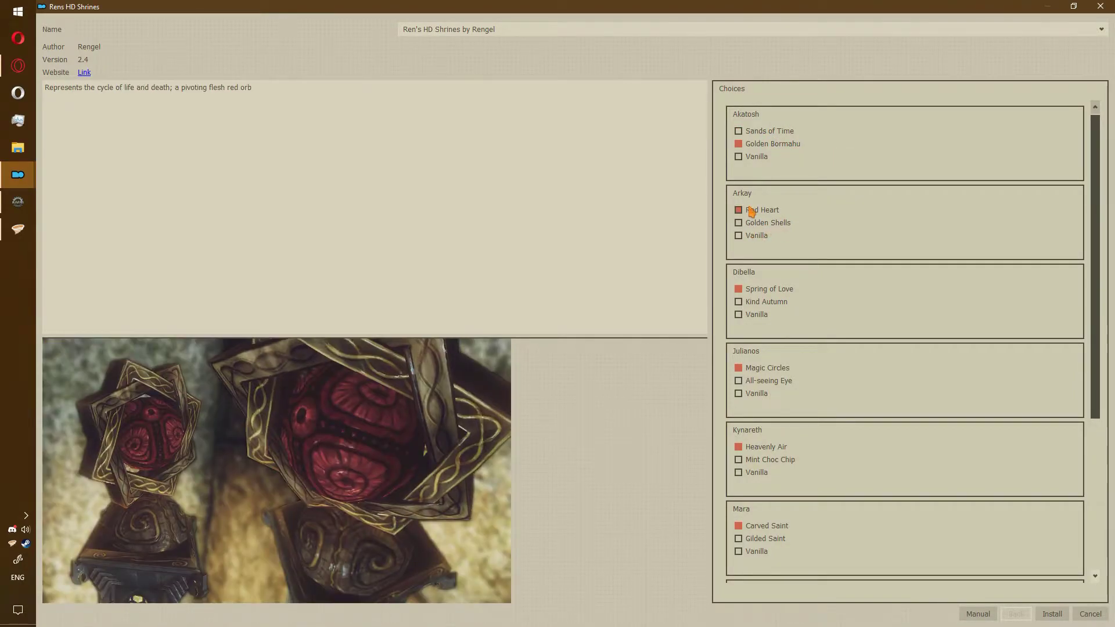
{"action": "left_click", "coordinate": [770, 302]}
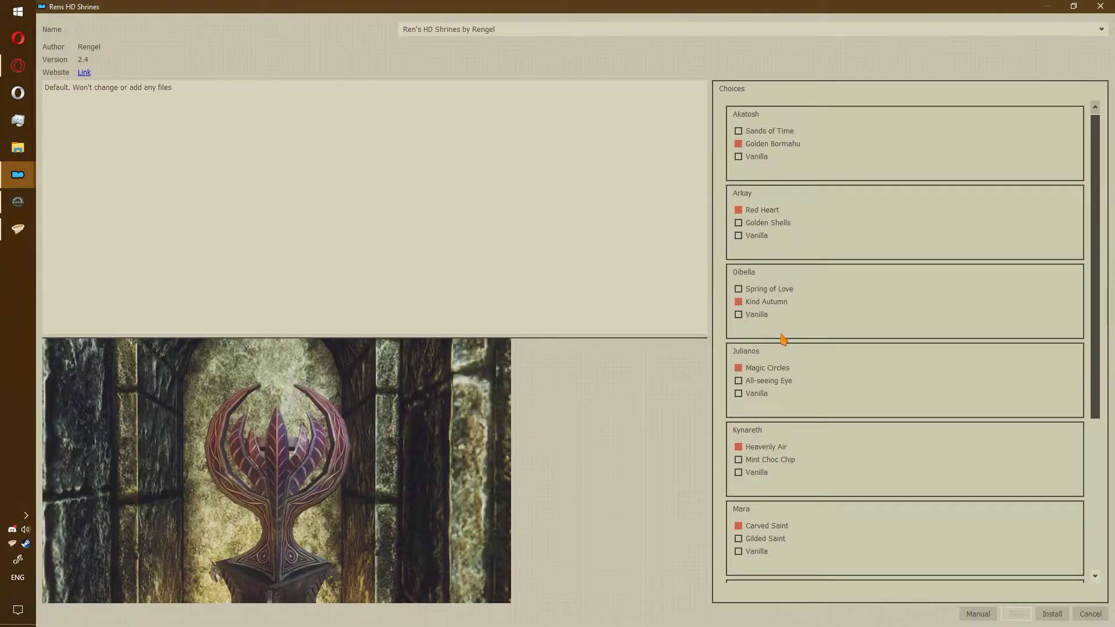
{"action": "scroll", "coordinate": [784, 339], "scroll_direction": "down", "scroll_amount": 3}
{"action": "left_click", "coordinate": [769, 278]}
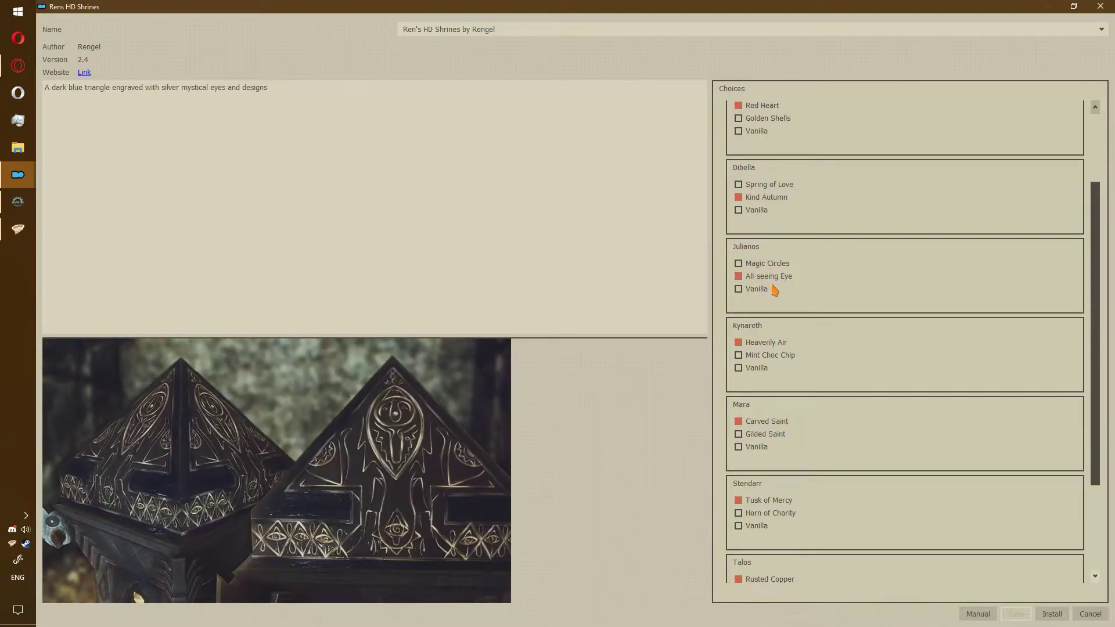
{"action": "left_click", "coordinate": [776, 355]}
Choose Horn of Charity for Stendarr, Rusted Steel for Talos and Golden Circuit for Zenithar, and install the shrines mod
{"action": "scroll", "coordinate": [775, 357], "scroll_direction": "down", "scroll_amount": 2}
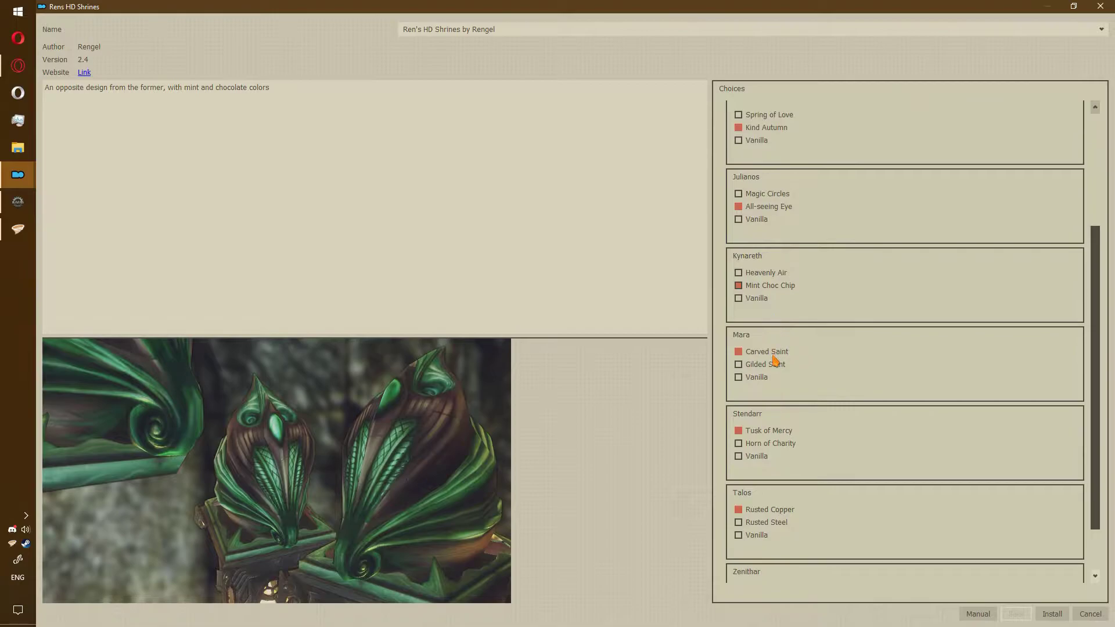
{"action": "scroll", "coordinate": [759, 354], "scroll_direction": "down", "scroll_amount": 2}
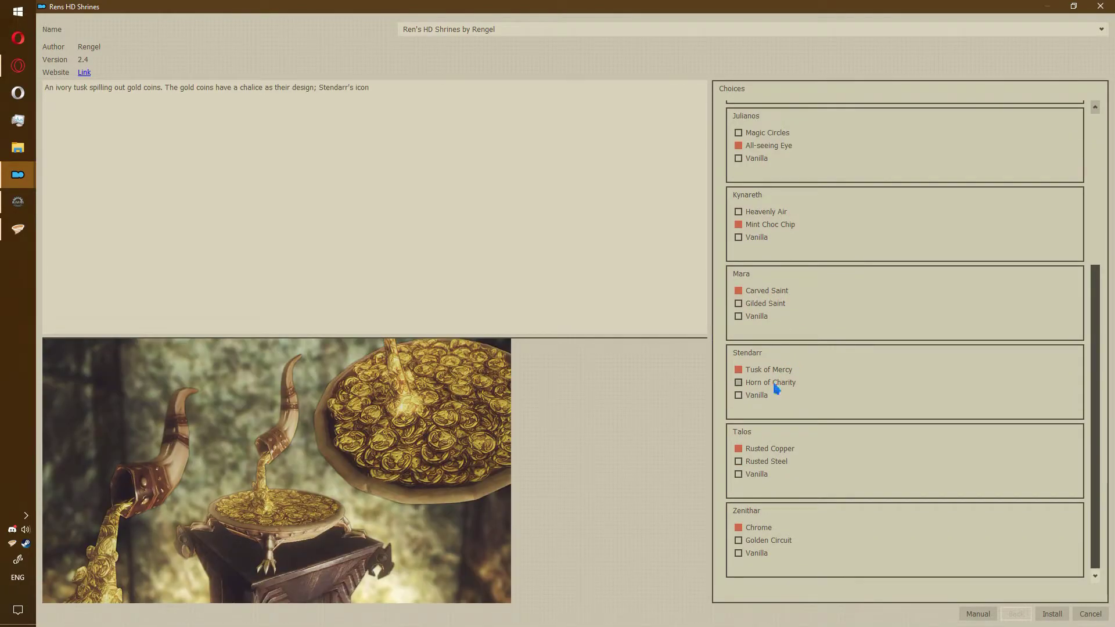
{"action": "left_click", "coordinate": [775, 383]}
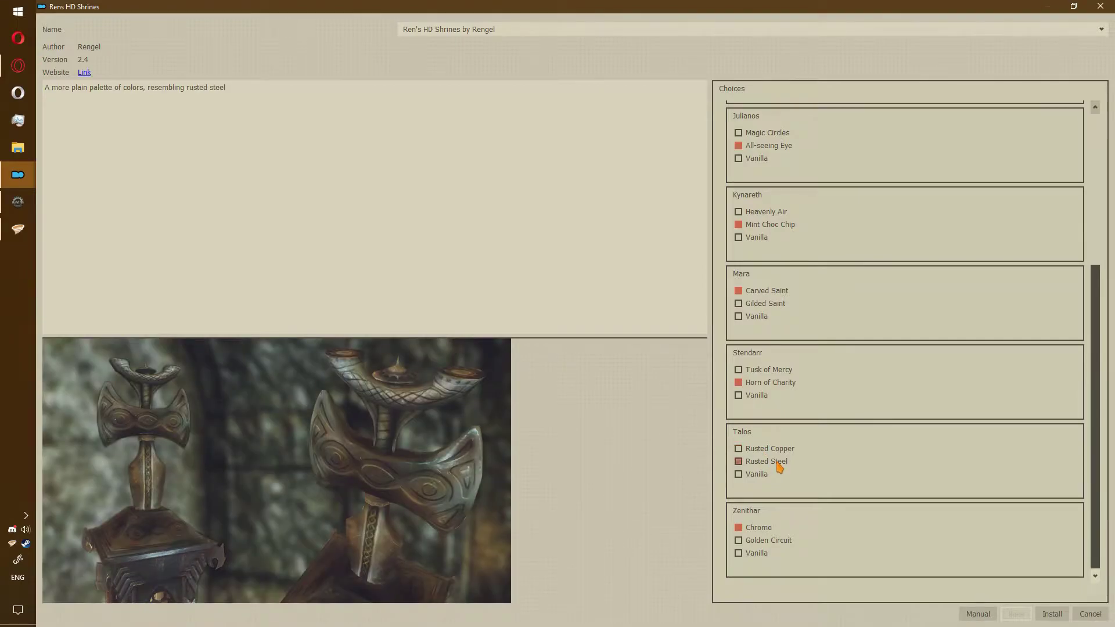
{"action": "left_click", "coordinate": [775, 541]}
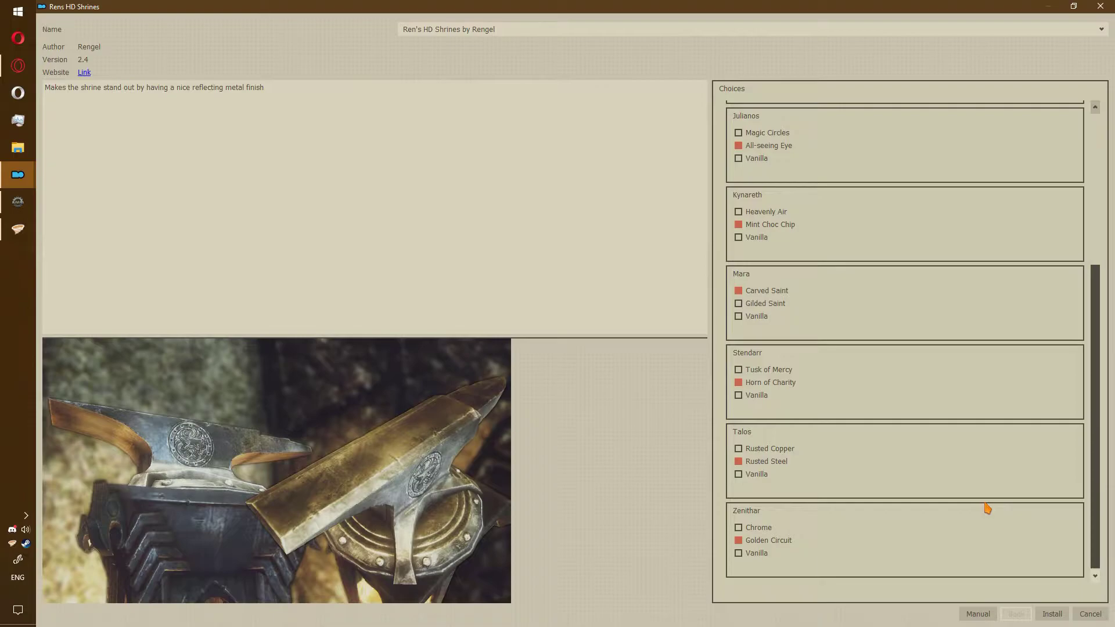
{"action": "left_click", "coordinate": [1052, 614]}
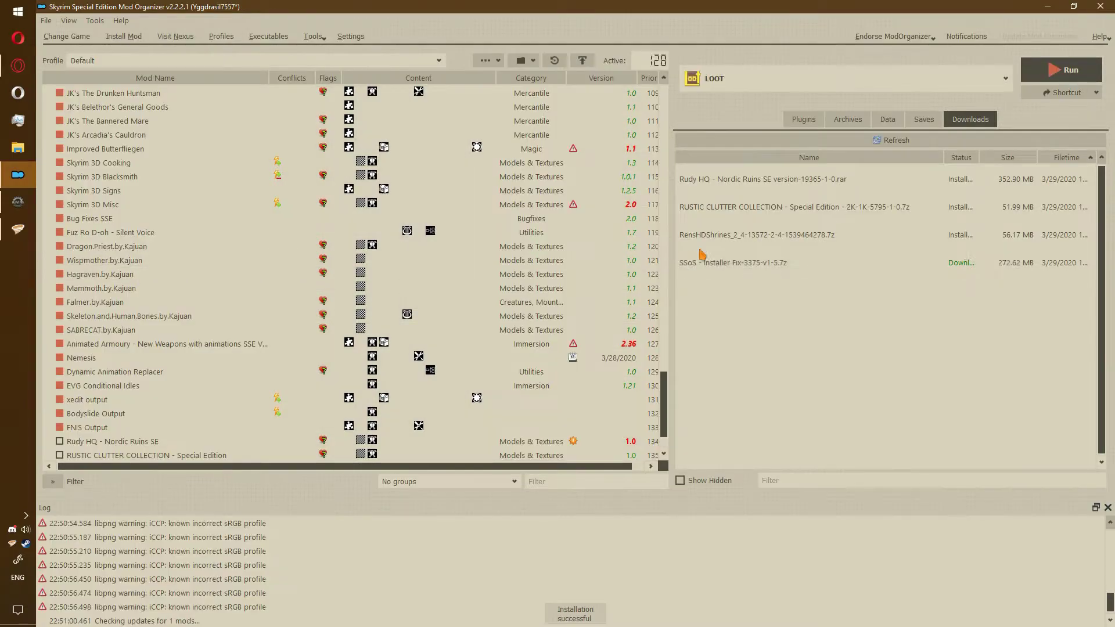
Start installing the SSoS - Installer Fix archive and include all the statues from Bella Dibella to Sweet Sovngarde
{"action": "double_click", "coordinate": [783, 266]}
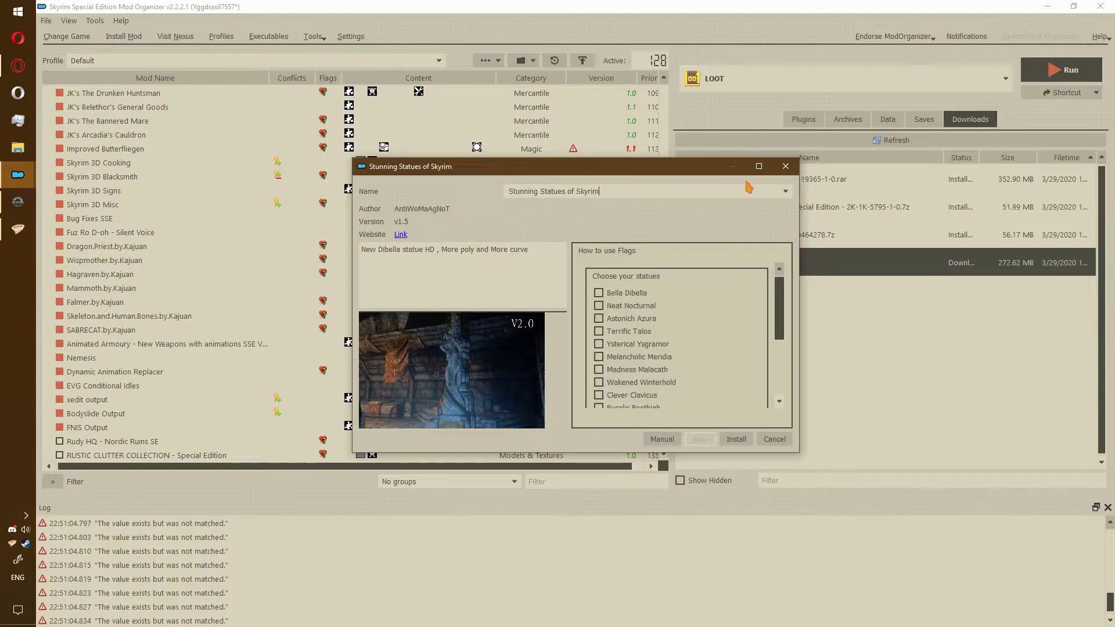
{"action": "left_click", "coordinate": [758, 166]}
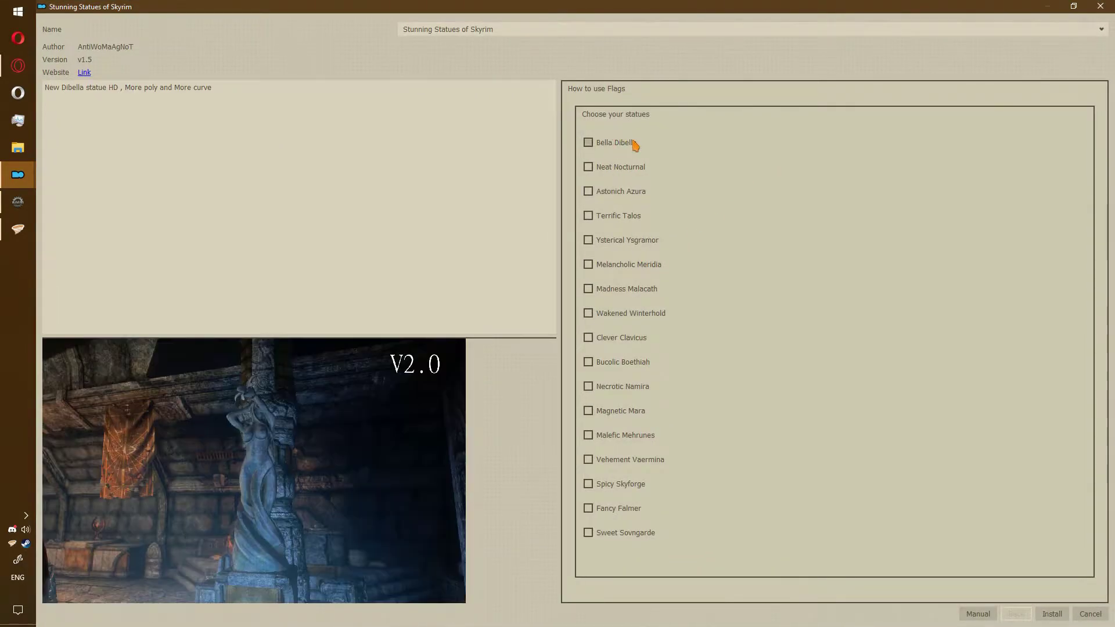
{"action": "left_click", "coordinate": [634, 142]}
{"action": "left_click", "coordinate": [621, 191]}
{"action": "left_click", "coordinate": [625, 215]}
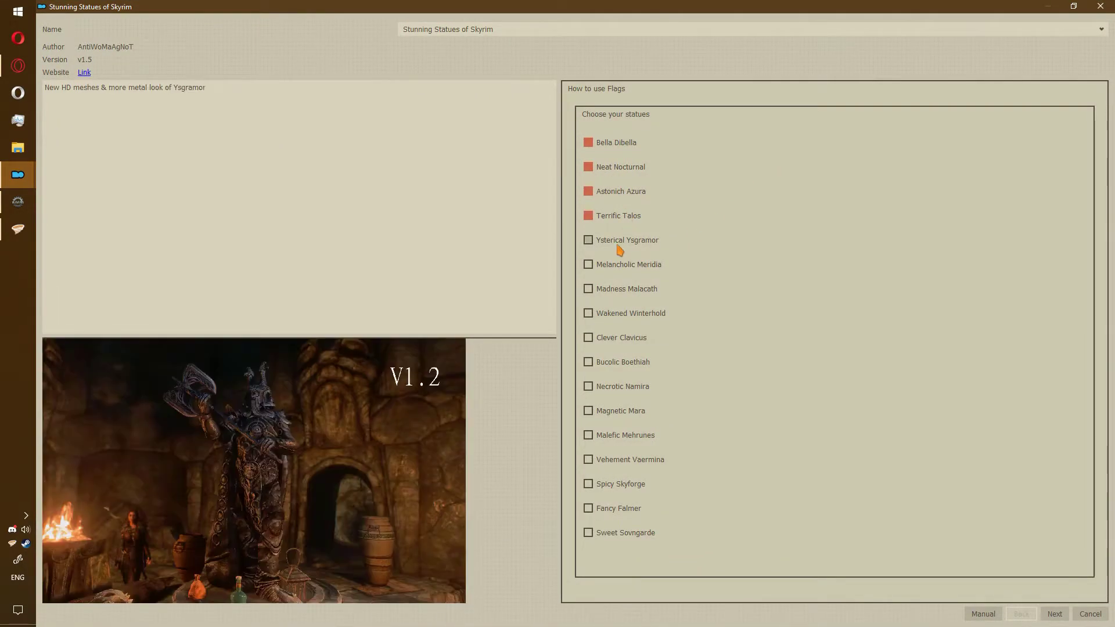
{"action": "left_click", "coordinate": [622, 247]}
{"action": "left_click", "coordinate": [630, 264]}
{"action": "left_click", "coordinate": [629, 290]}
{"action": "left_click", "coordinate": [636, 313]}
{"action": "left_click", "coordinate": [620, 340]}
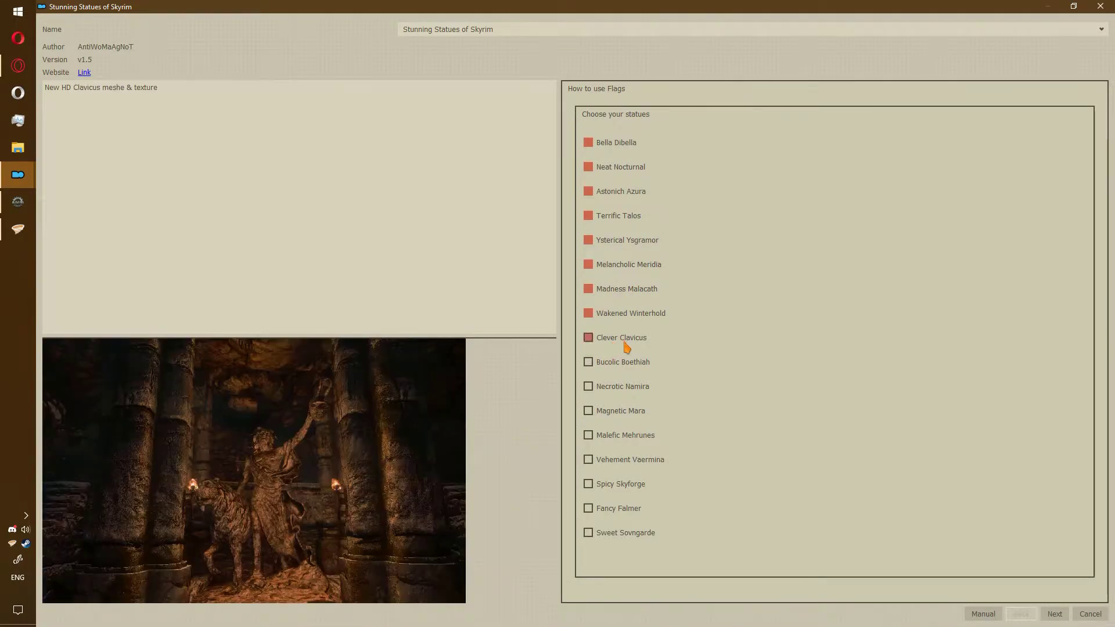
{"action": "left_click", "coordinate": [615, 363]}
{"action": "left_click", "coordinate": [609, 388]}
{"action": "left_click", "coordinate": [610, 412]}
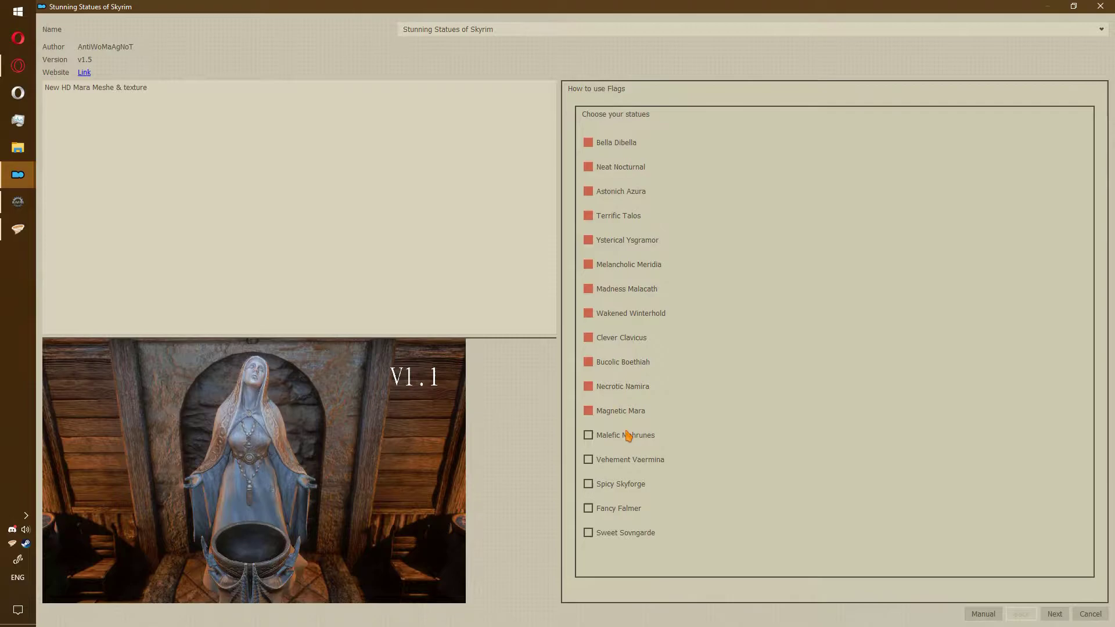
{"action": "left_click", "coordinate": [628, 436]}
{"action": "left_click", "coordinate": [622, 462]}
{"action": "left_click", "coordinate": [617, 486]}
{"action": "left_click", "coordinate": [609, 510]}
{"action": "left_click", "coordinate": [627, 533]}
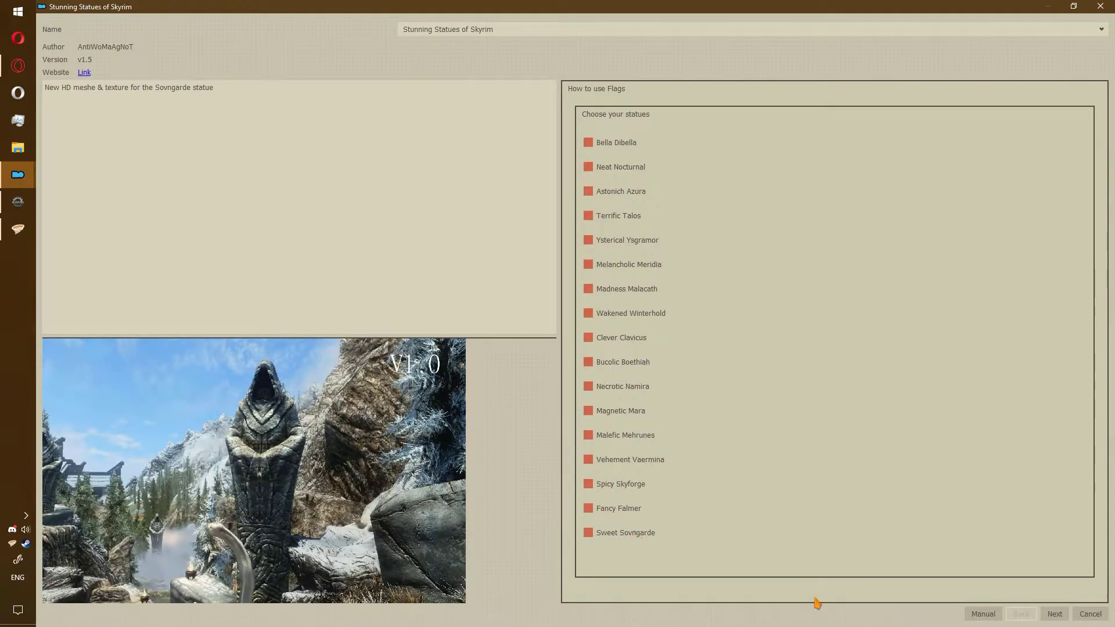
{"action": "left_click", "coordinate": [1054, 614]}
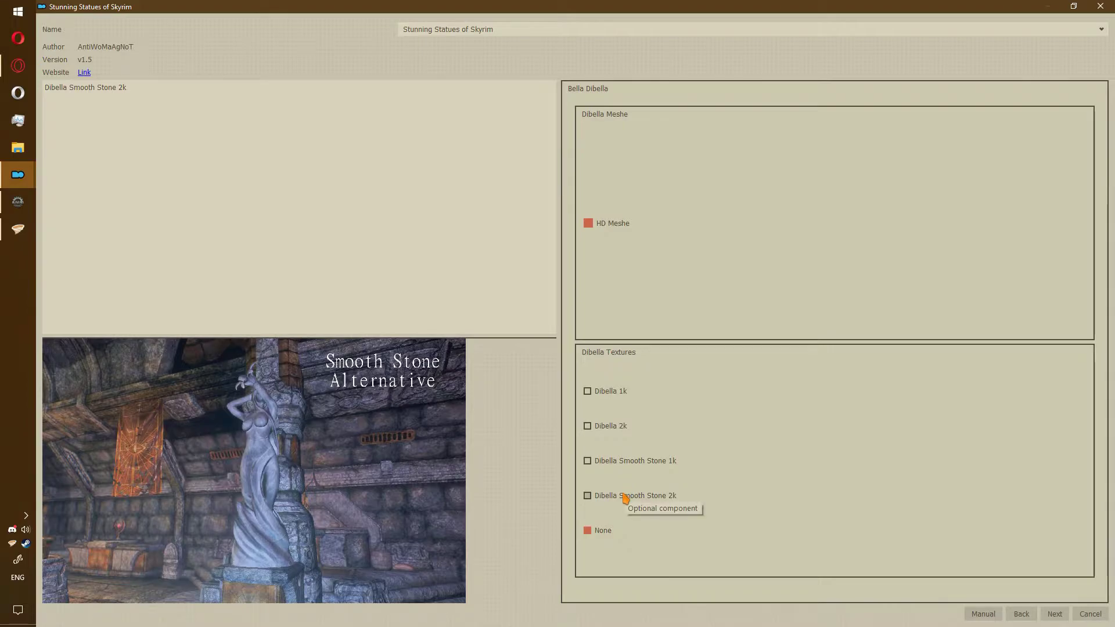
Choose the Dibella 2k texture for Dibella, and HD Meshe with the Nocturnal 2k texture for Nocturnal
{"action": "left_click", "coordinate": [615, 427]}
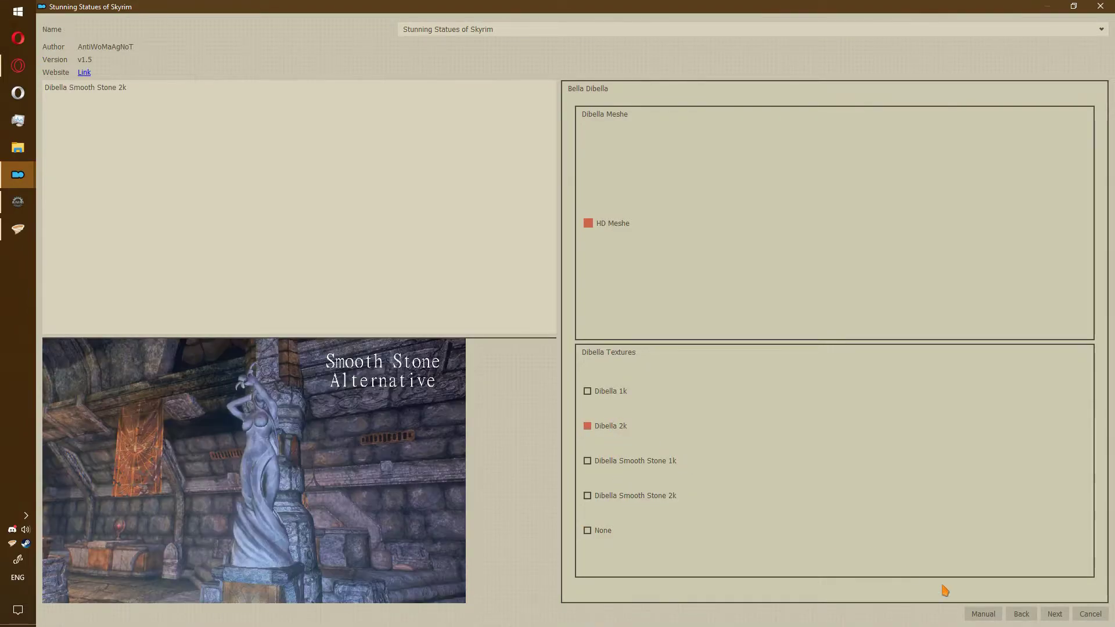
{"action": "left_click", "coordinate": [1056, 615]}
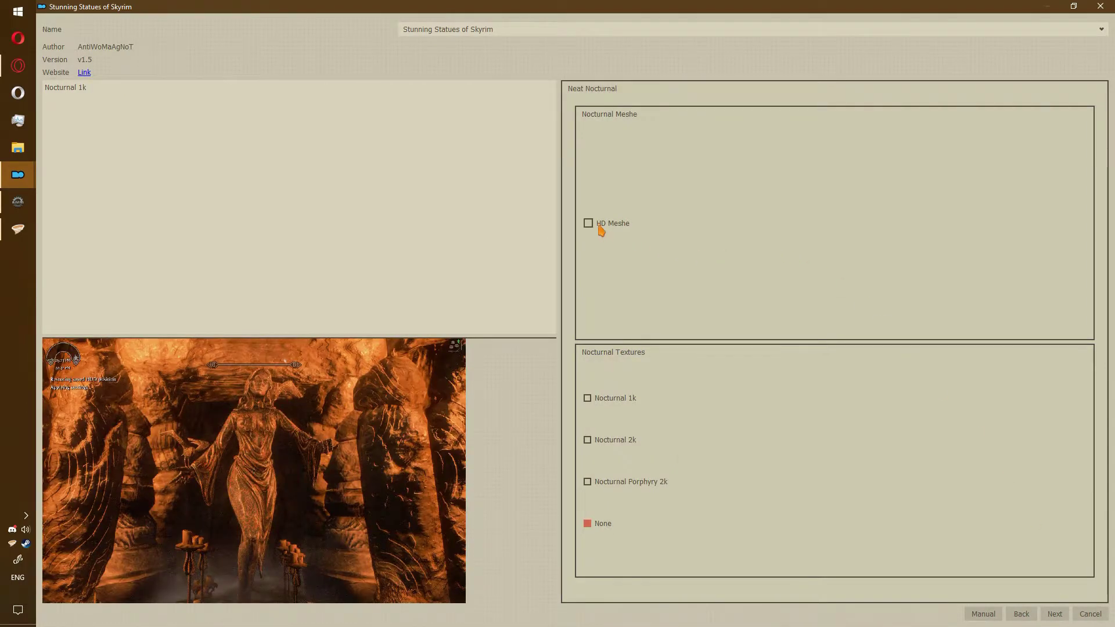
{"action": "left_click", "coordinate": [601, 231]}
{"action": "left_click", "coordinate": [615, 442]}
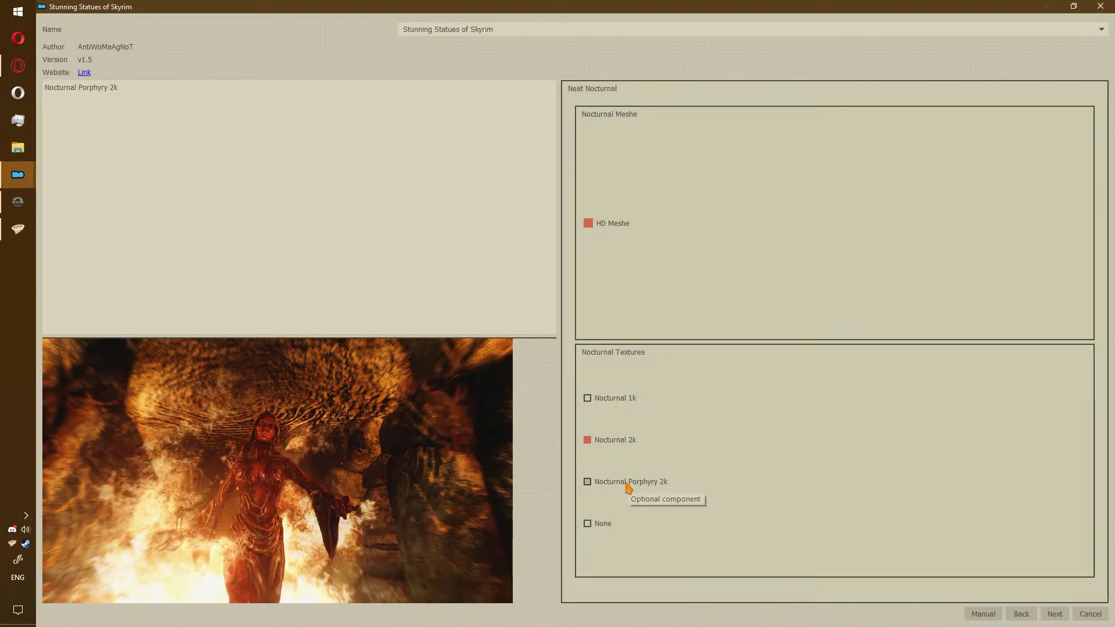
{"action": "left_click", "coordinate": [1055, 613]}
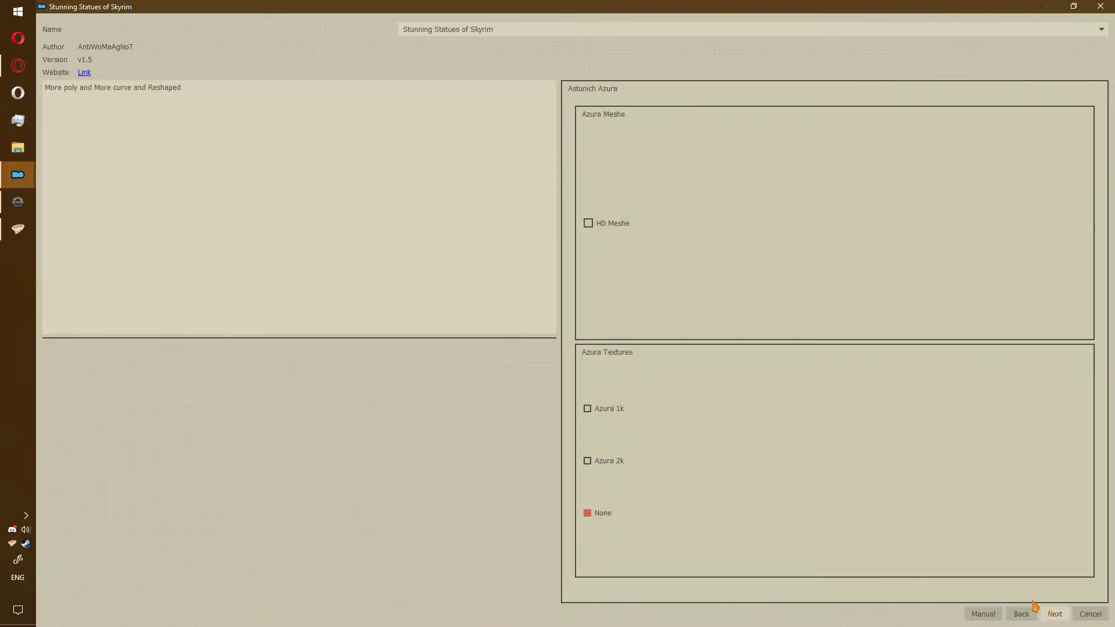
Choose HD Meshe with the Azura 2k texture for Azura, and HD Meshe with the Talos 2k texture for Talos
{"action": "left_click", "coordinate": [622, 229]}
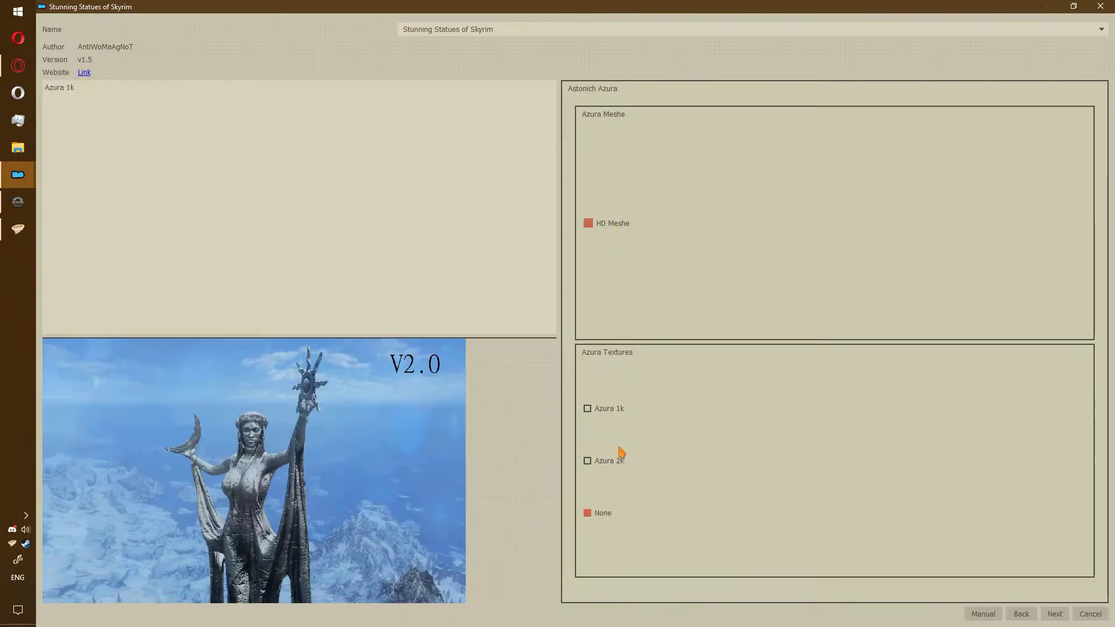
{"action": "left_click", "coordinate": [612, 462]}
{"action": "left_click", "coordinate": [1057, 613]}
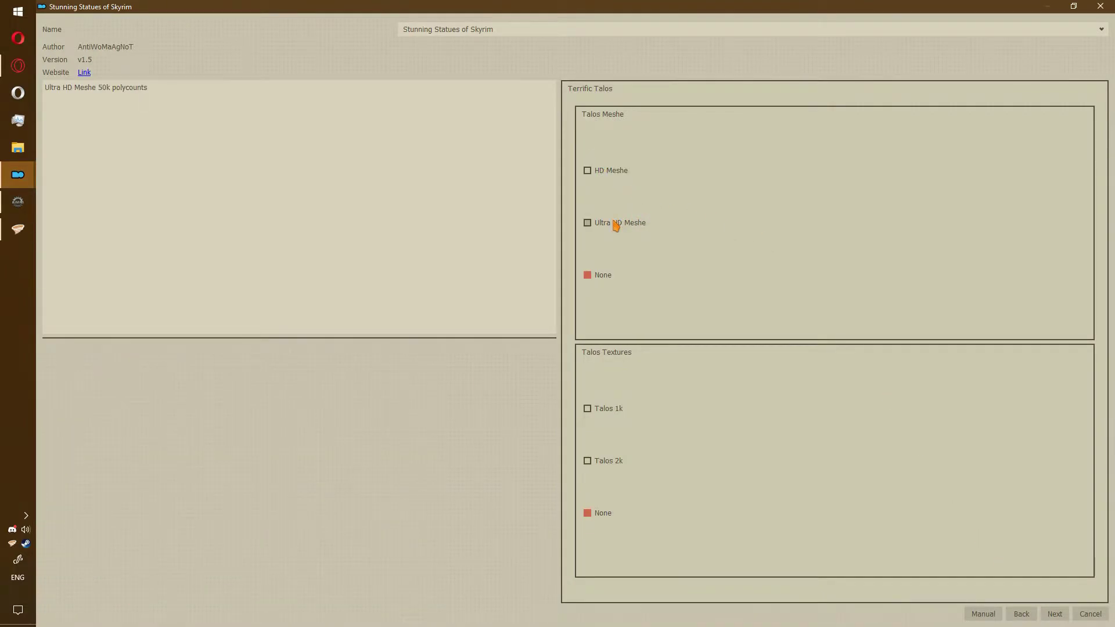
{"action": "left_click", "coordinate": [608, 178]}
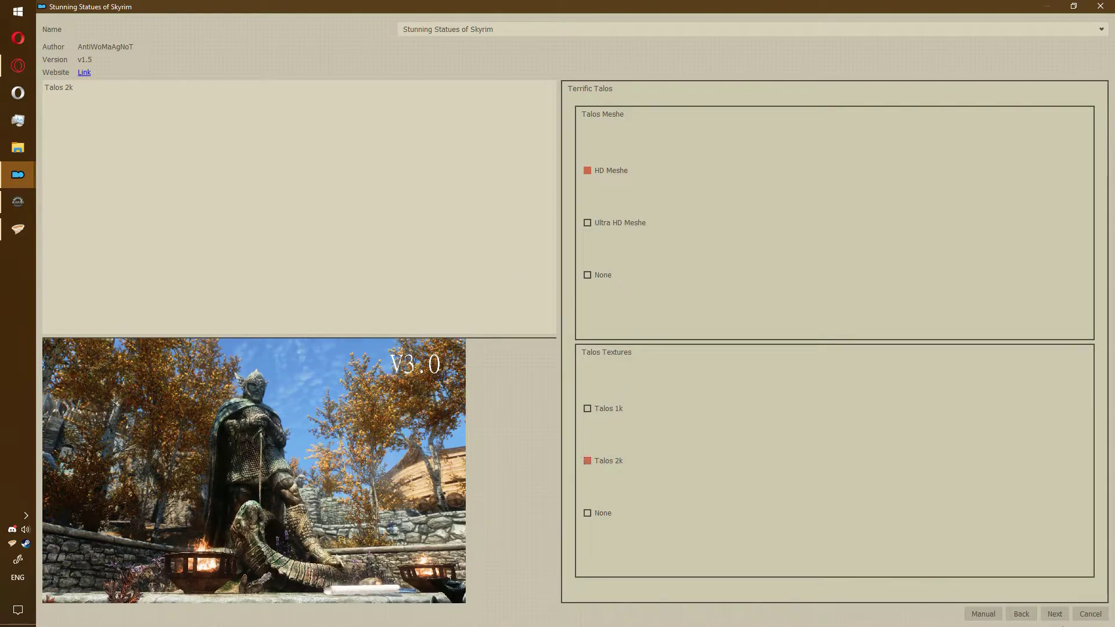
{"action": "left_click", "coordinate": [1054, 614]}
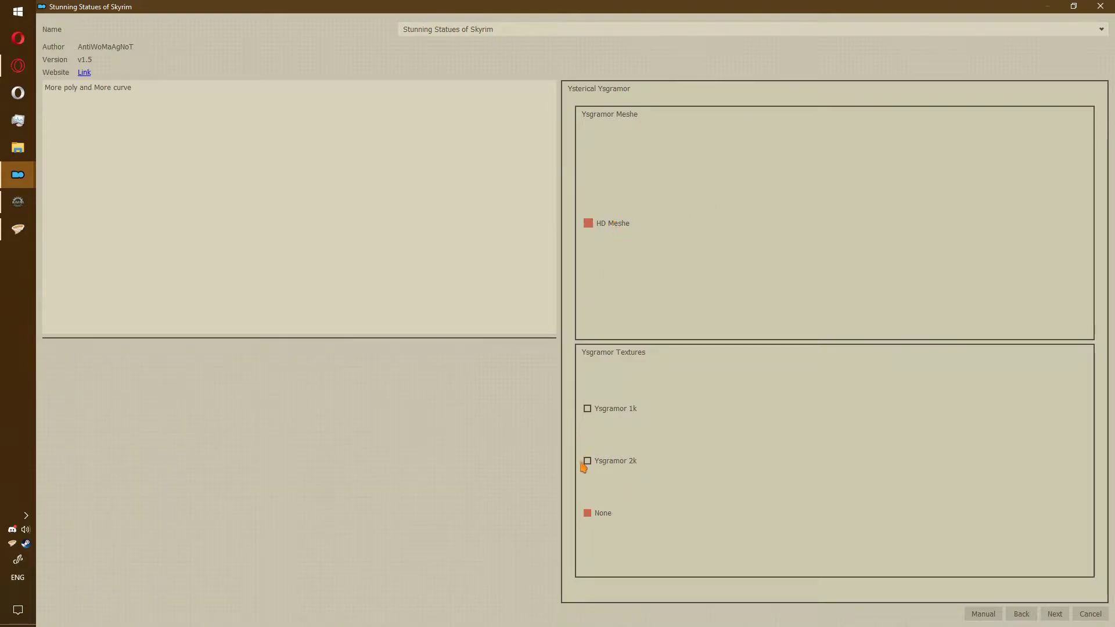
Choose the Ysgramor 2k texture for Ysgramor and the Meridia white 2k texture for Meridia, keeping HD Meshe for both
{"action": "mouse_move", "coordinate": [605, 462]}
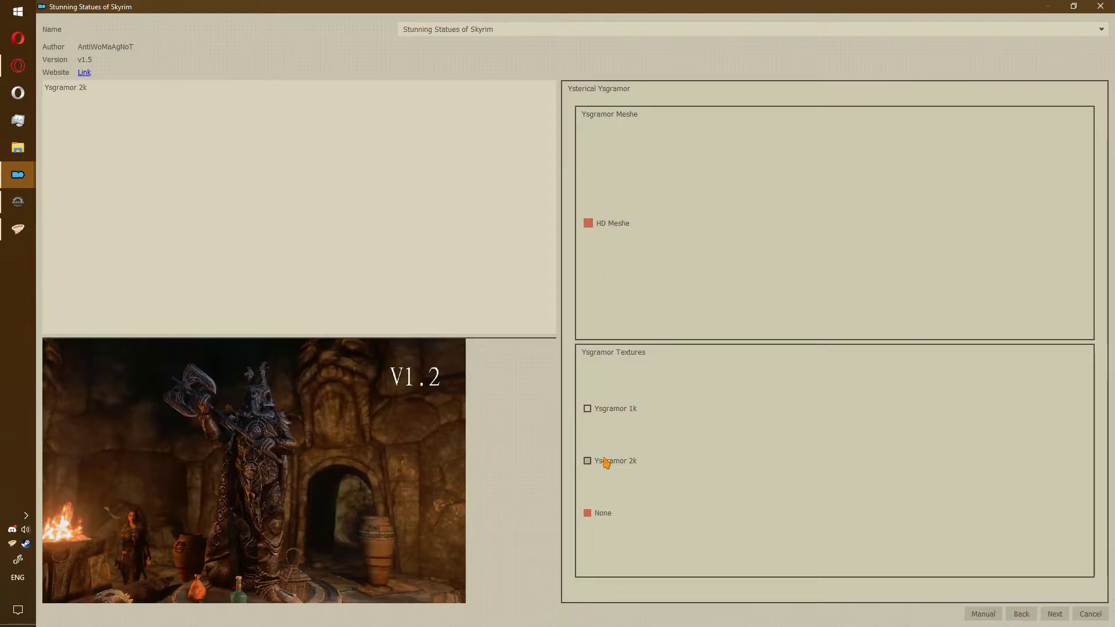
{"action": "left_click", "coordinate": [1052, 612]}
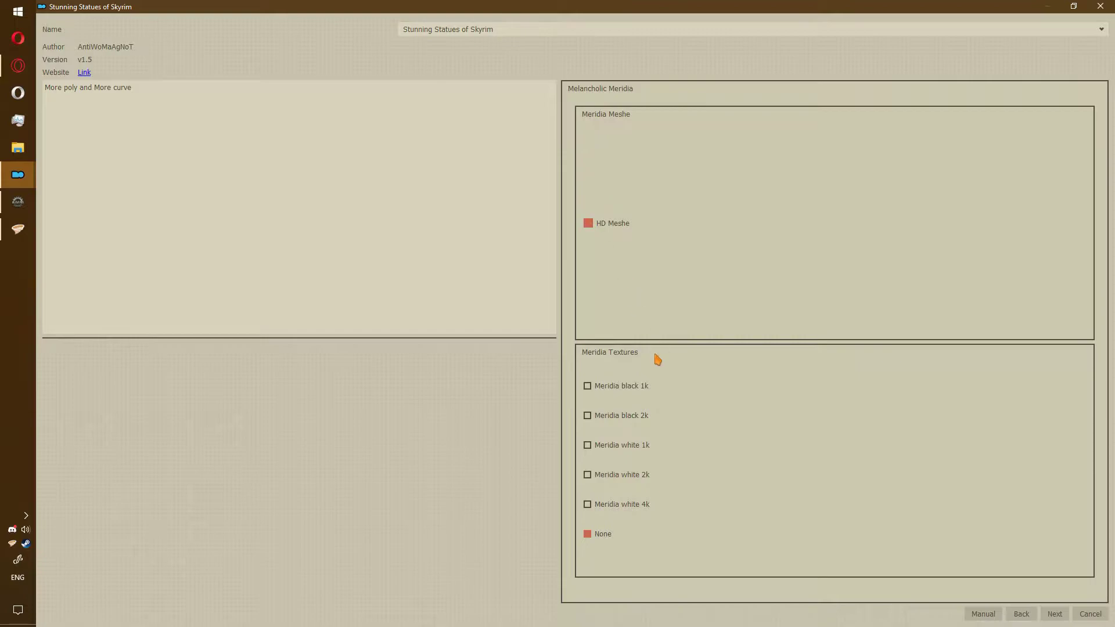
{"action": "mouse_move", "coordinate": [650, 423]}
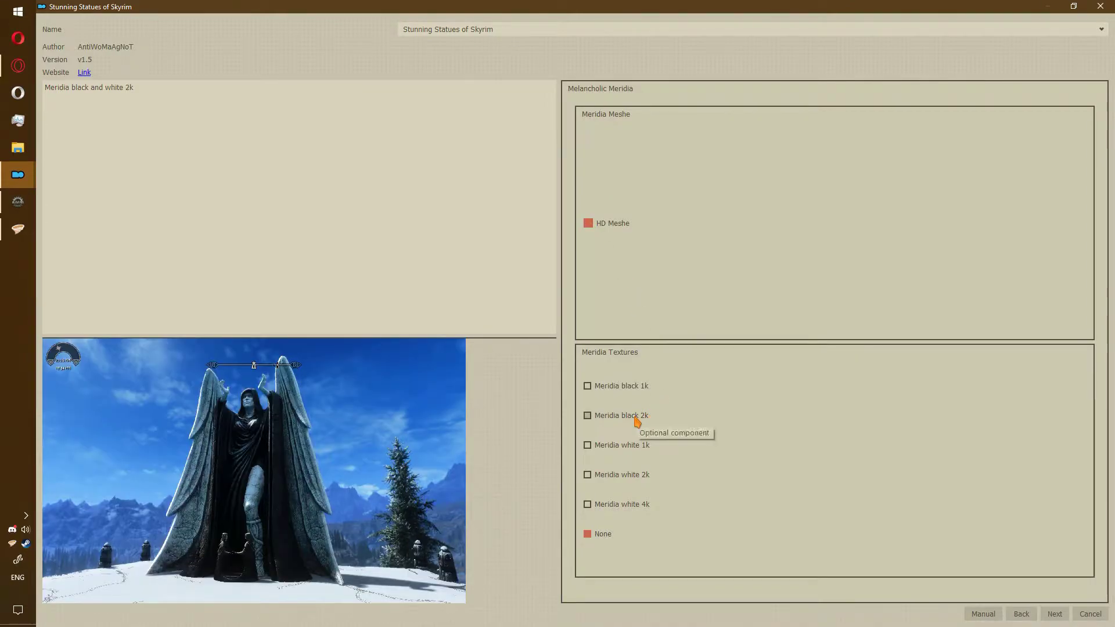
{"action": "left_click", "coordinate": [637, 480]}
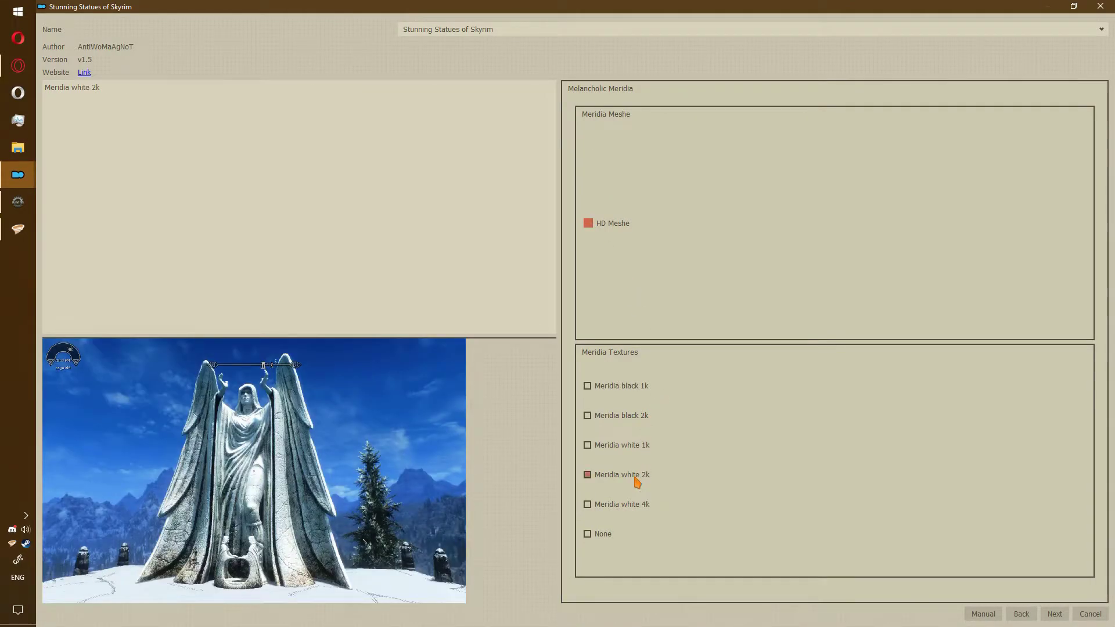
{"action": "left_click", "coordinate": [1054, 614]}
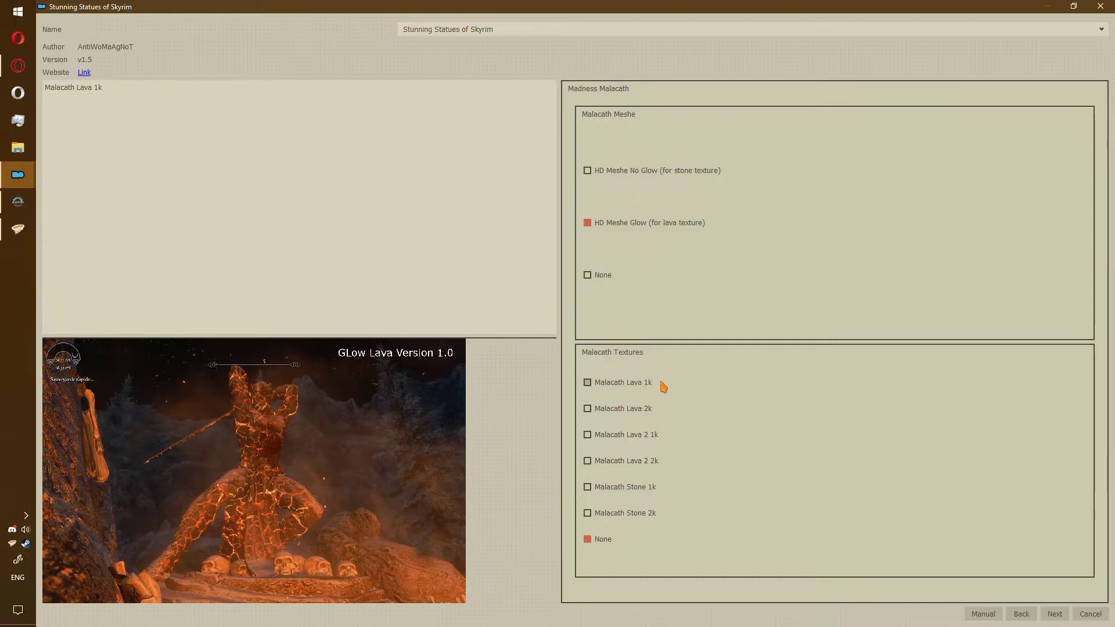
Choose the Malacath Lava 2 2k texture with the glow mesh for Malacath, and HD Meshe with the Winterhold 2k texture for Winterhold
{"action": "left_click", "coordinate": [634, 463]}
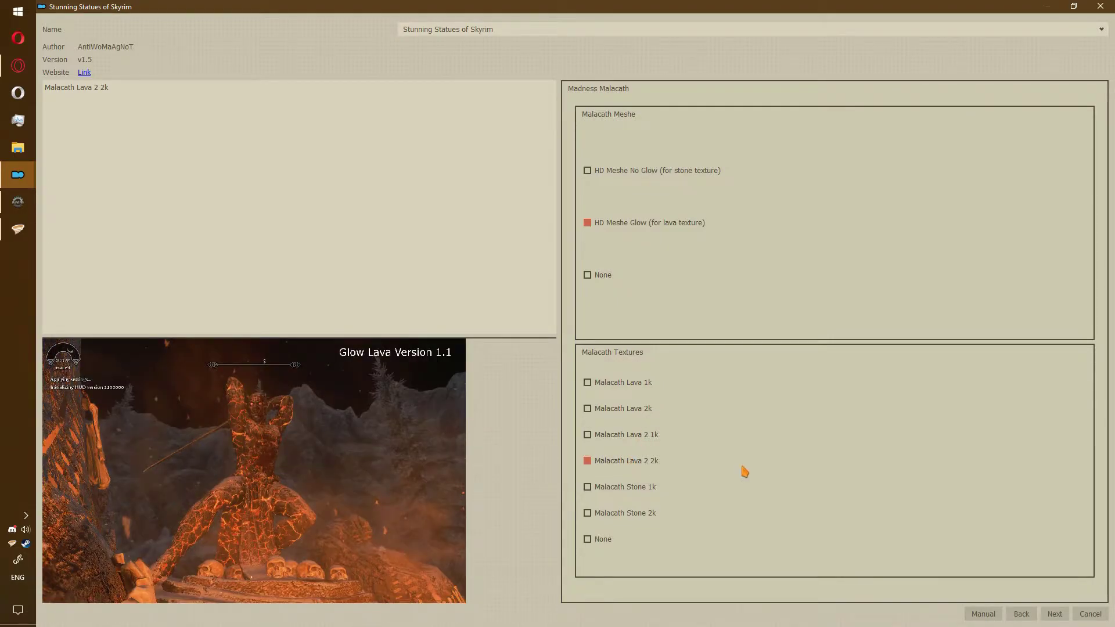
{"action": "left_click", "coordinate": [1054, 615]}
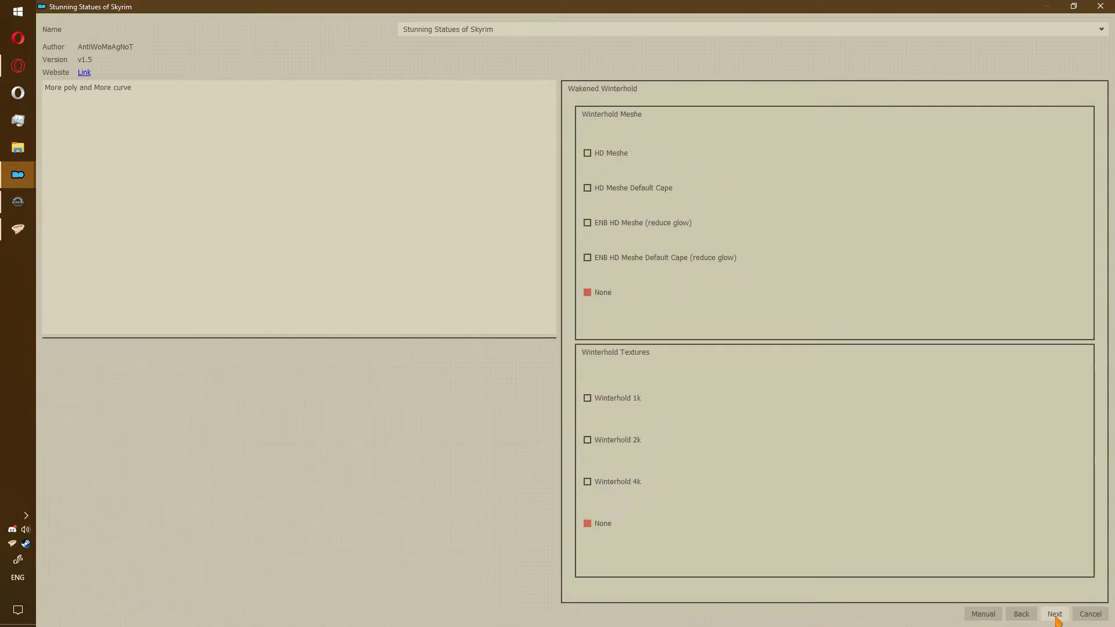
{"action": "left_click", "coordinate": [609, 154]}
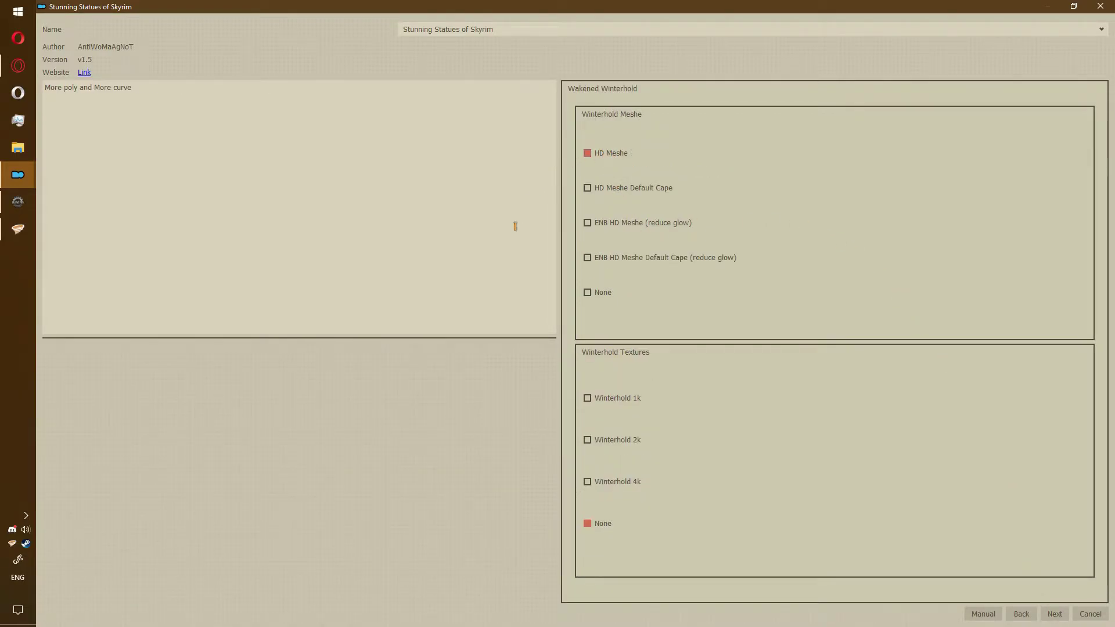
{"action": "left_click", "coordinate": [621, 443]}
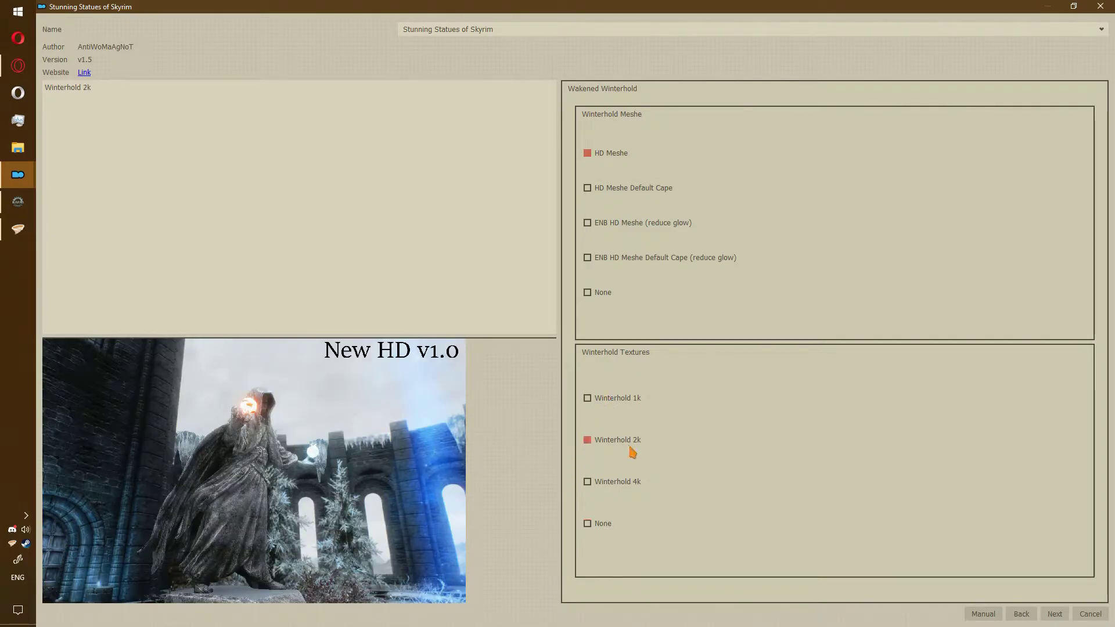
{"action": "left_click", "coordinate": [1054, 614]}
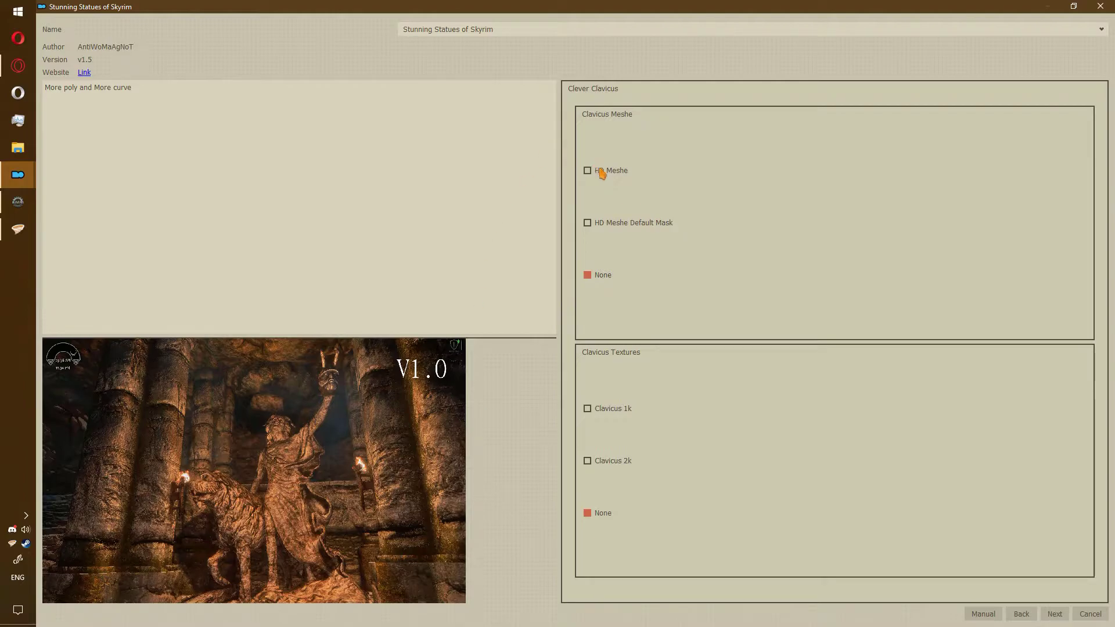
Choose HD Meshe for Clavicus, and HD Meshe with the Boethiah 2k texture for Boethiah
{"action": "left_click", "coordinate": [603, 172]}
{"action": "left_click", "coordinate": [1021, 615]}
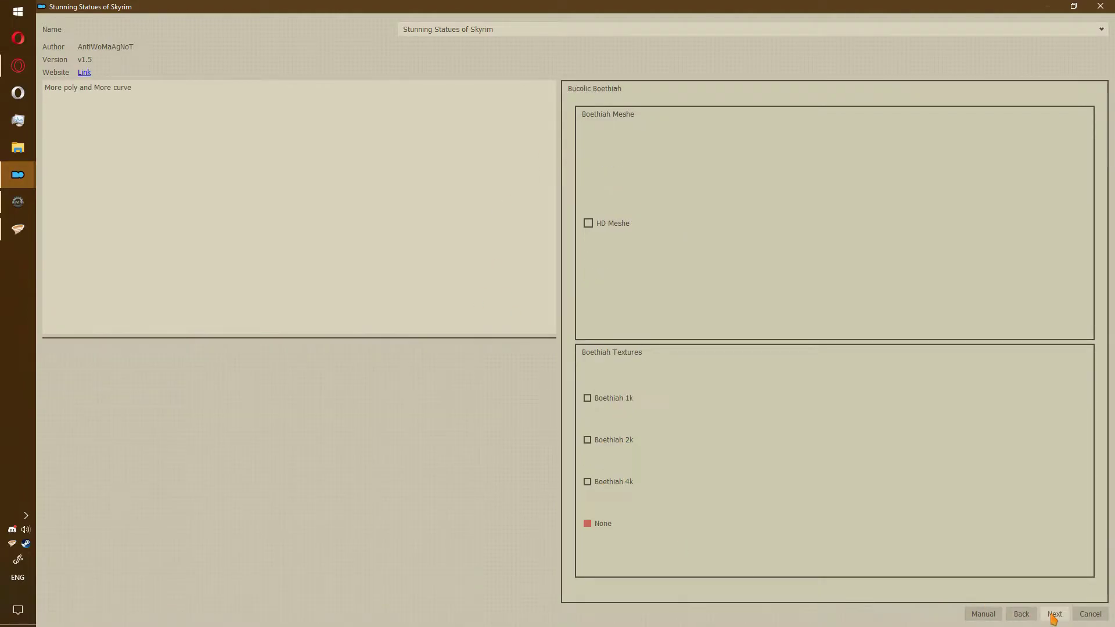
{"action": "left_click", "coordinate": [617, 226]}
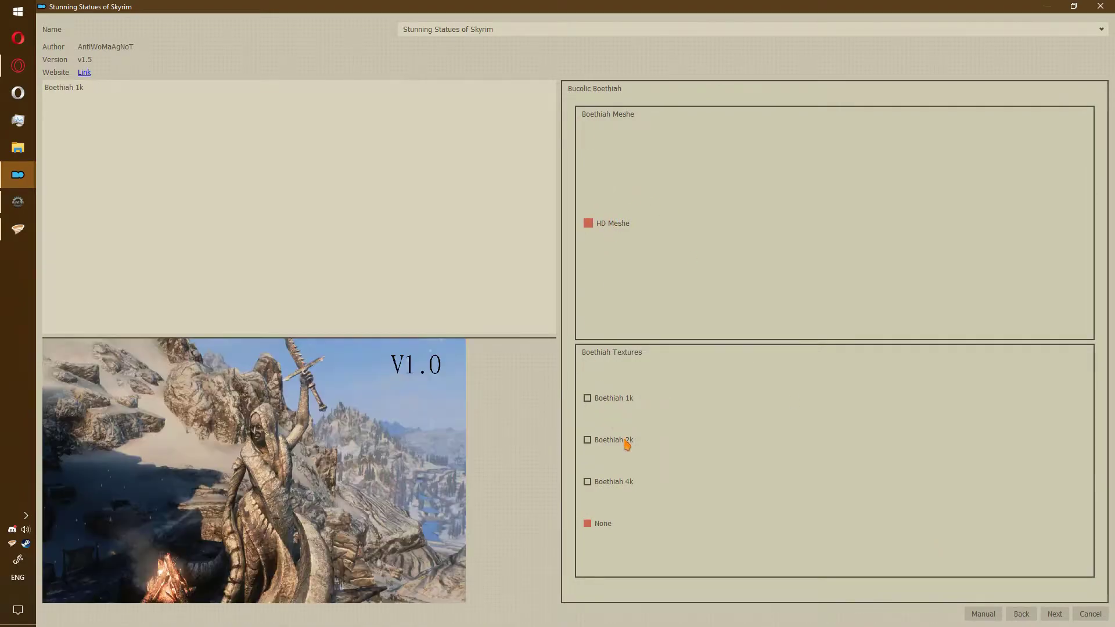
{"action": "left_click", "coordinate": [1055, 614]}
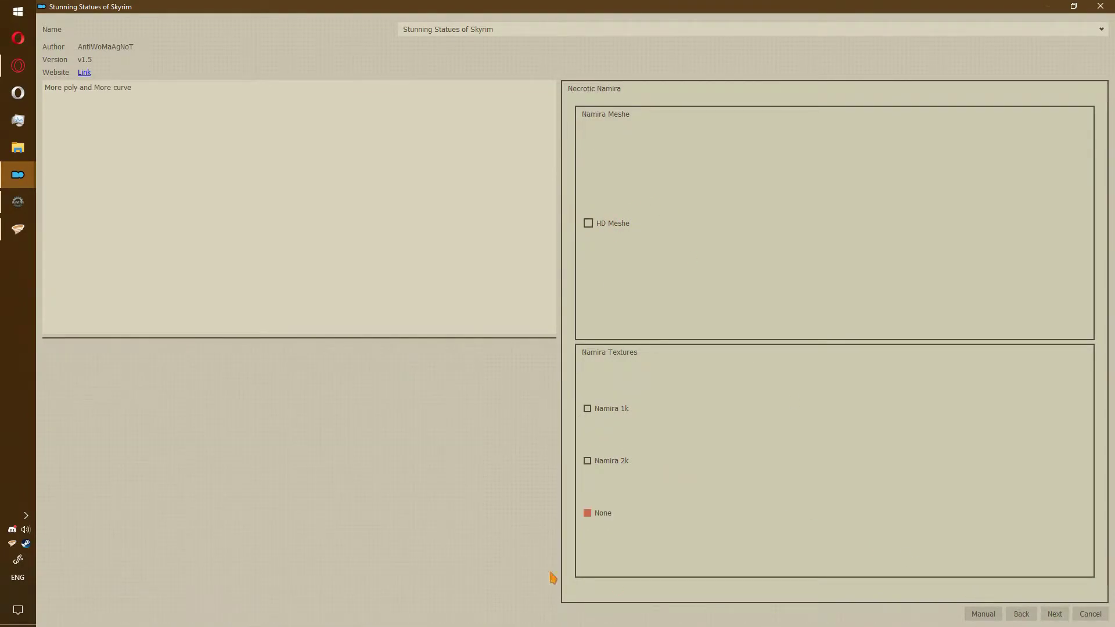
Choose HD Meshe for Namira, Mara and Mehrunes, with the Mehrunes Green 2k texture for Mehrunes
{"action": "left_click", "coordinate": [597, 226]}
{"action": "left_click", "coordinate": [1054, 614]}
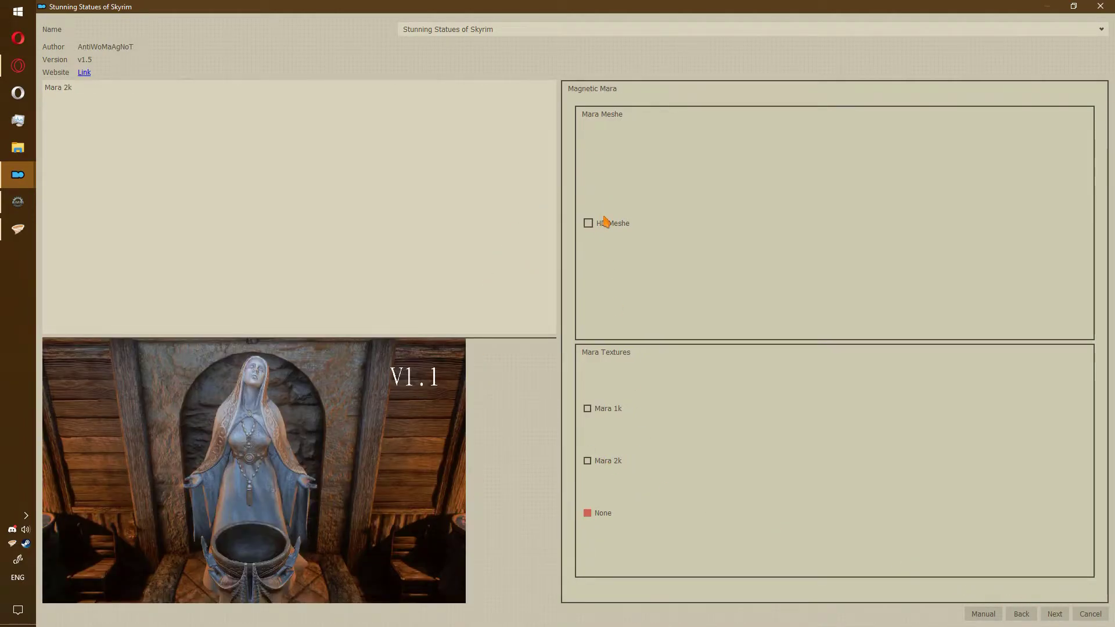
{"action": "left_click", "coordinate": [607, 224]}
{"action": "left_click", "coordinate": [1054, 614]}
{"action": "left_click", "coordinate": [619, 228]}
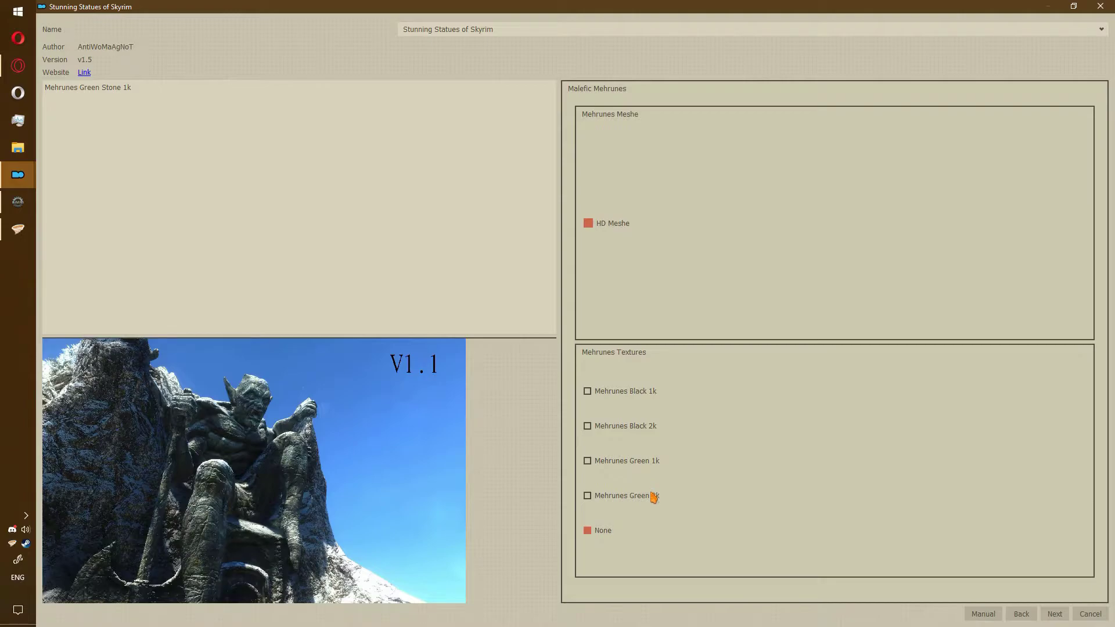
{"action": "left_click", "coordinate": [1055, 614]}
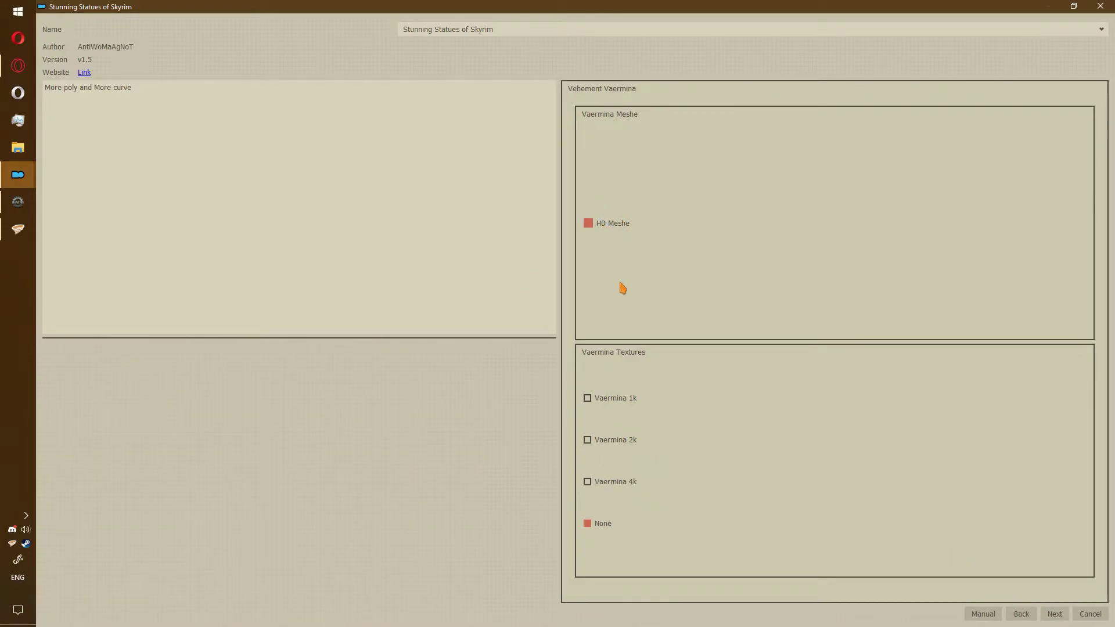
Choose the Vaermina 2k texture for Vaermina and the Skyforge Steel 4k texture for Skyforge
{"action": "left_click", "coordinate": [626, 447]}
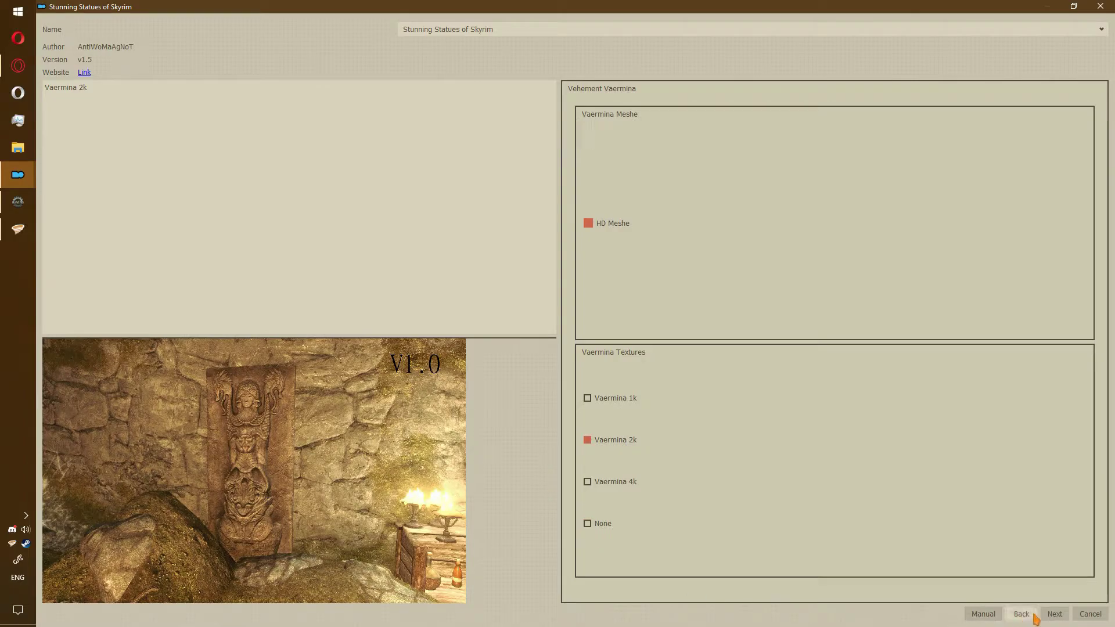
{"action": "left_click", "coordinate": [1054, 614]}
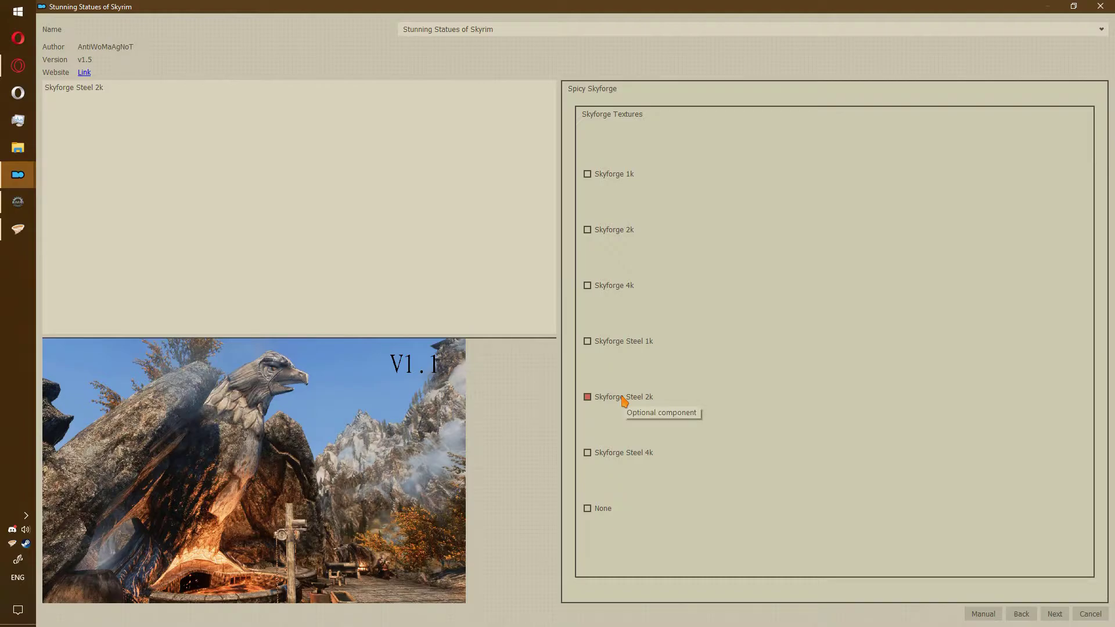
{"action": "left_click", "coordinate": [644, 456]}
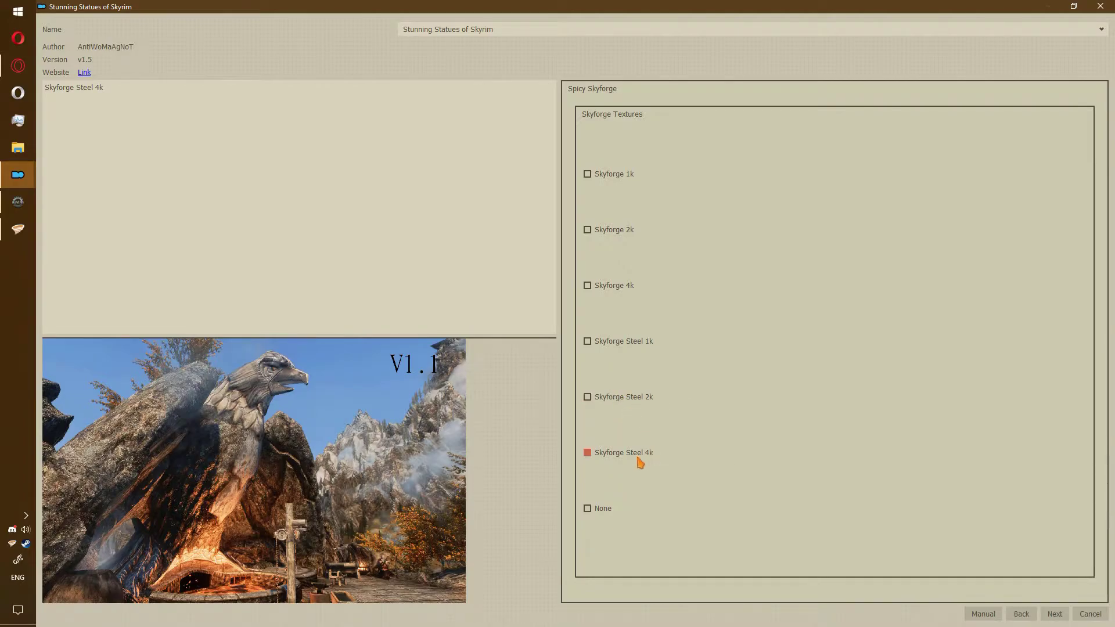
{"action": "left_click", "coordinate": [1054, 615]}
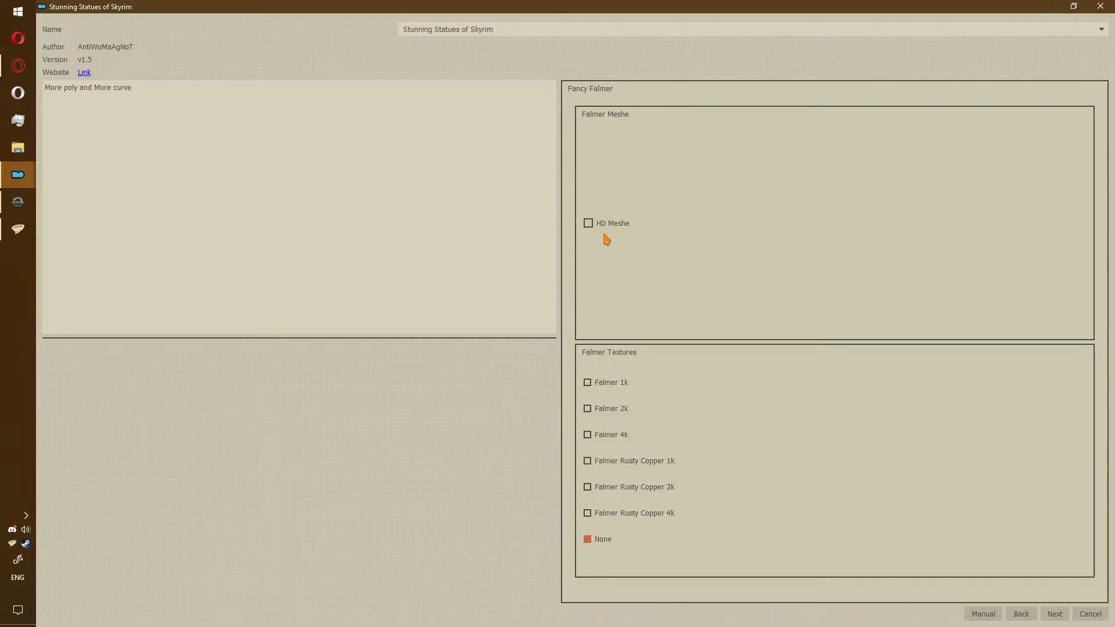
Choose HD Meshe with Falmer Rusty Copper 2k for Falmer and HD Meshe with Sovngarde 2k for Sovngarde, and install Stunning Statues of Skyrim
{"action": "left_click", "coordinate": [614, 232]}
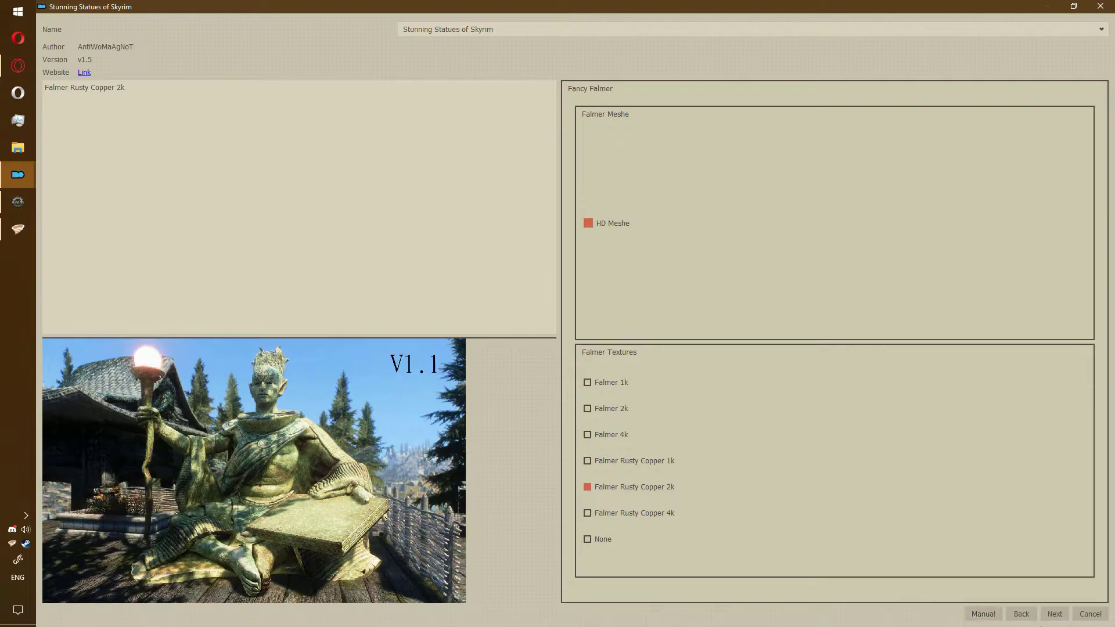
{"action": "left_click", "coordinate": [1054, 614]}
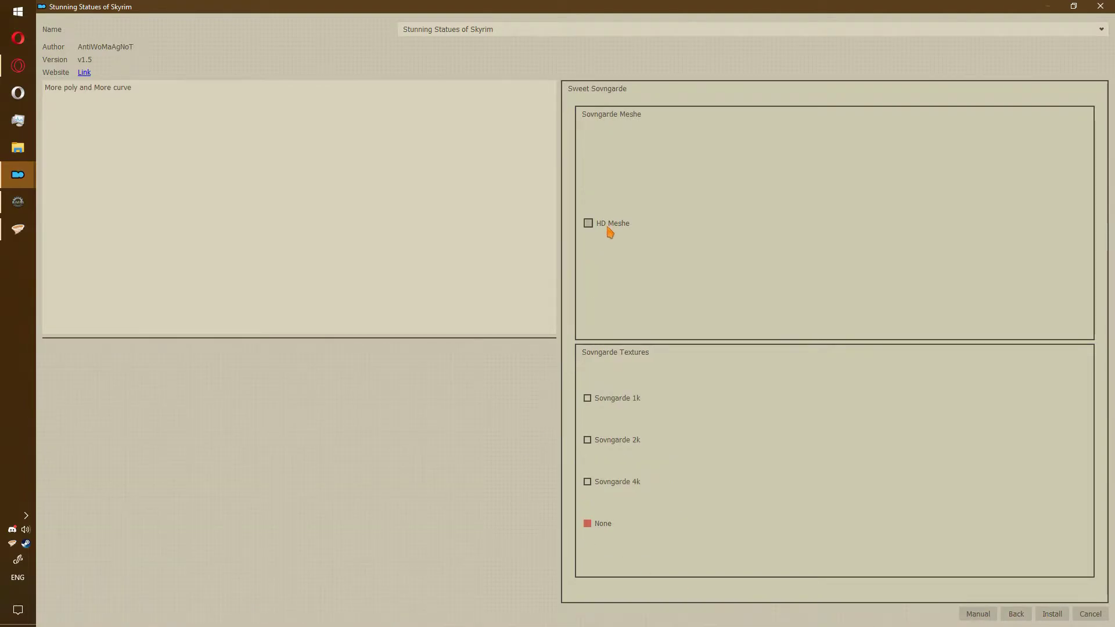
{"action": "mouse_move", "coordinate": [622, 450]}
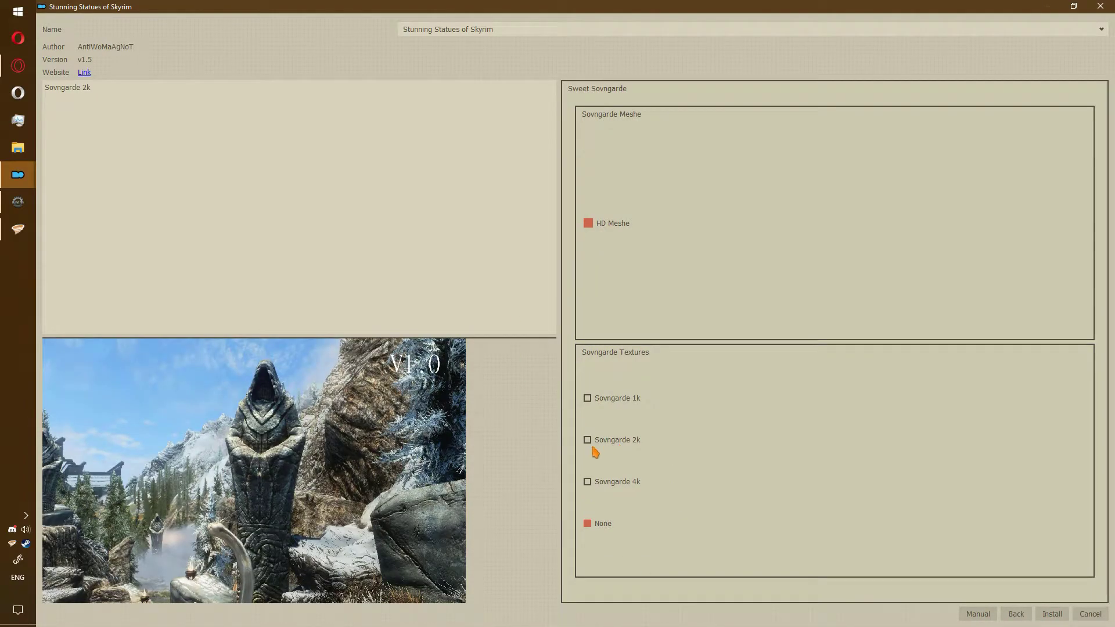
{"action": "left_click", "coordinate": [639, 446]}
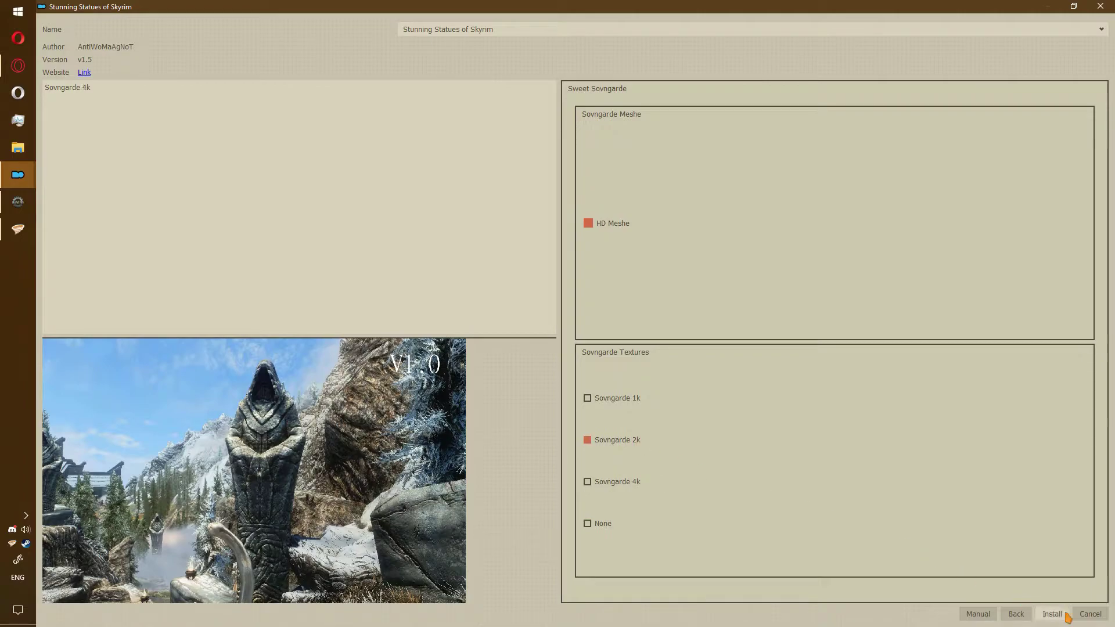
{"action": "left_click", "coordinate": [1066, 615]}
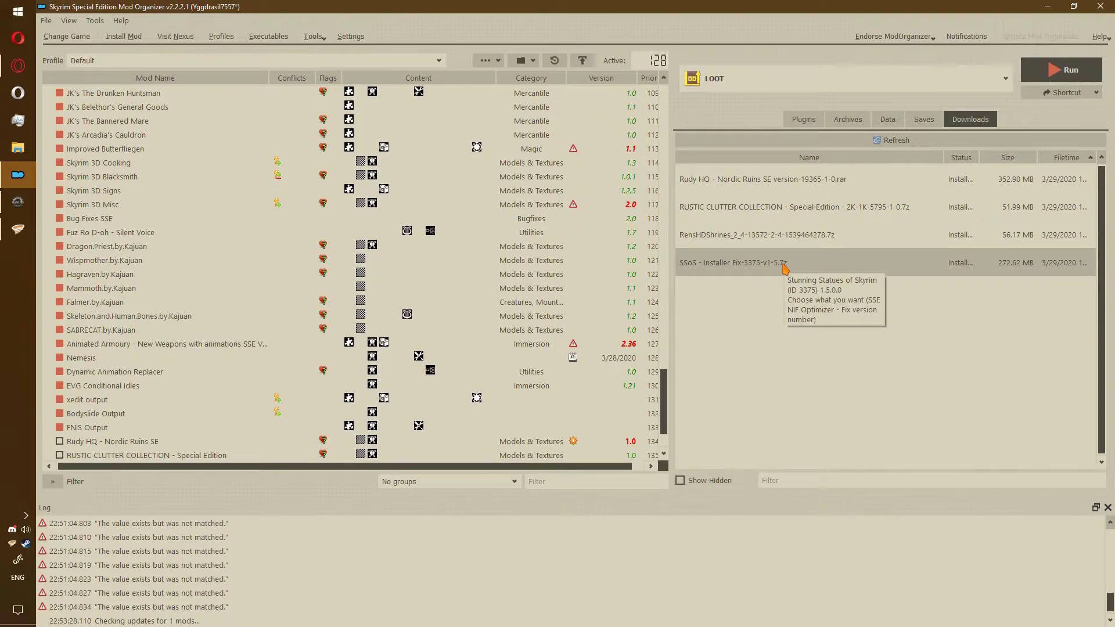
Enable Rudy HQ - Nordic Ruins SE, RUSTIC CLUTTER COLLECTION, Ren's HD Shrines by Rengel and Stunning Statues of Skyrim in the mod list
{"action": "scroll", "coordinate": [187, 403], "scroll_direction": "down", "scroll_amount": 2}
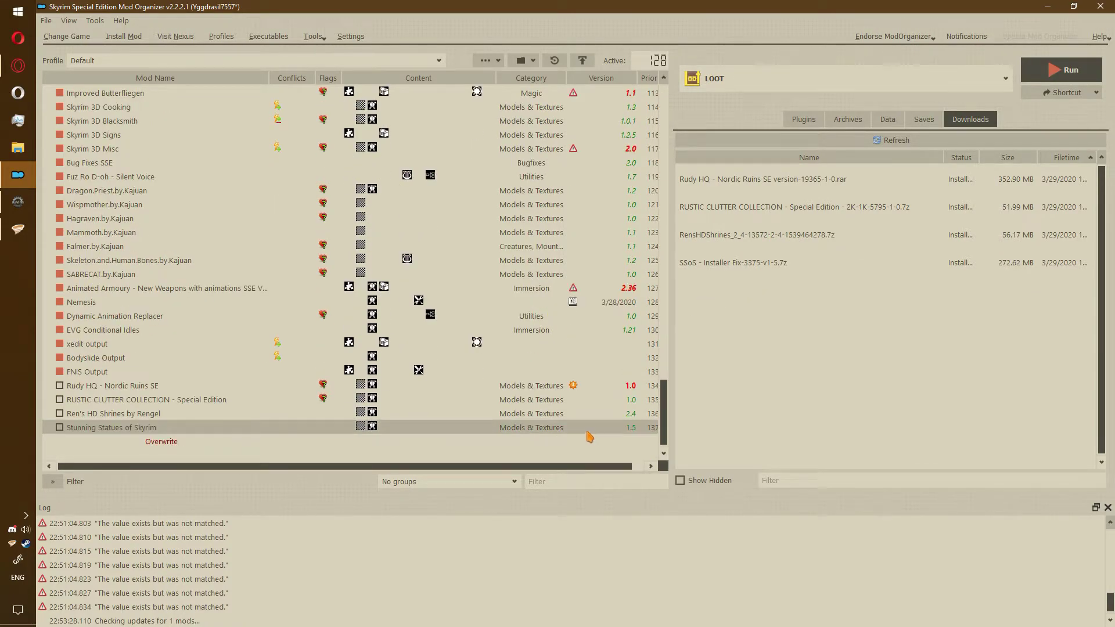
{"action": "left_click", "coordinate": [60, 387]}
{"action": "left_click", "coordinate": [60, 400]}
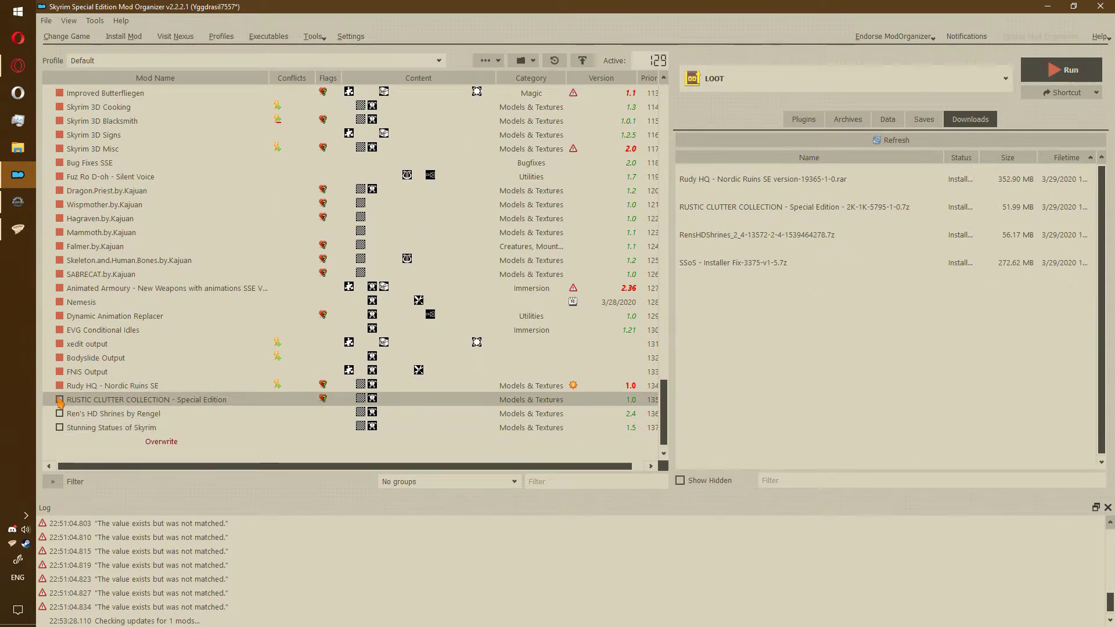
{"action": "left_click", "coordinate": [59, 414]}
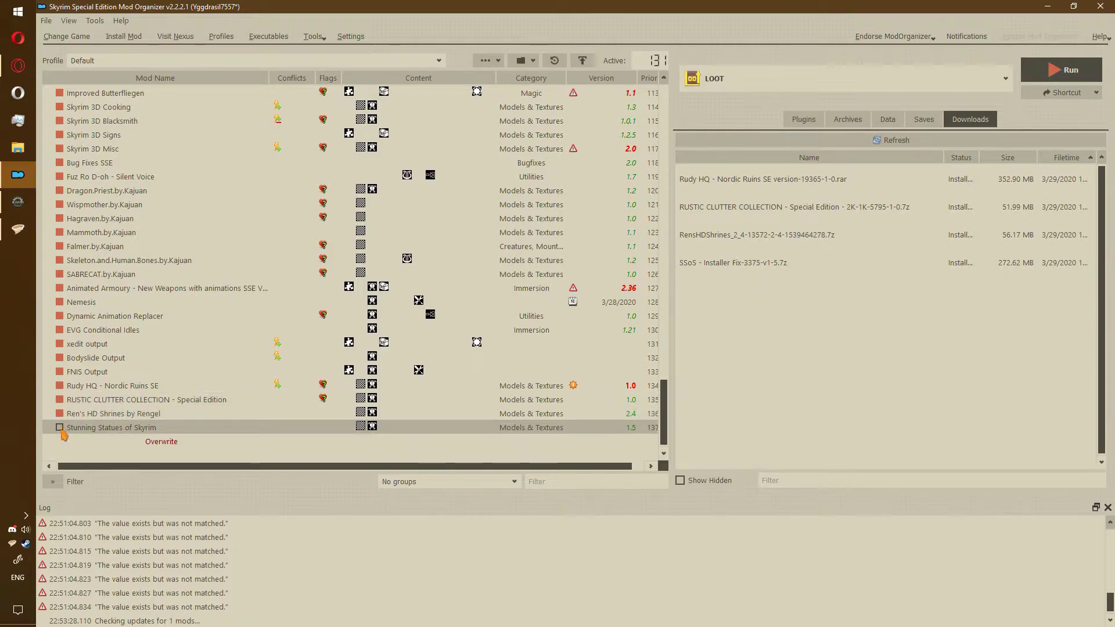
{"action": "left_click", "coordinate": [60, 428]}
Switch to Kortex Mod Manager and refresh its list of downloaded archives
{"action": "left_click", "coordinate": [275, 387]}
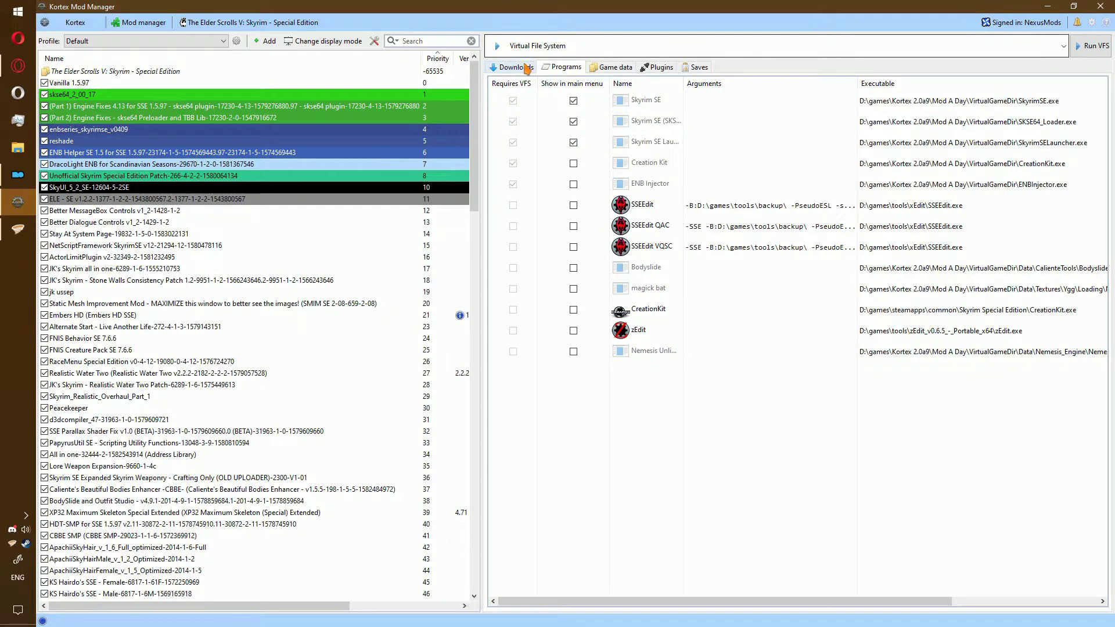
{"action": "right_click", "coordinate": [620, 230]}
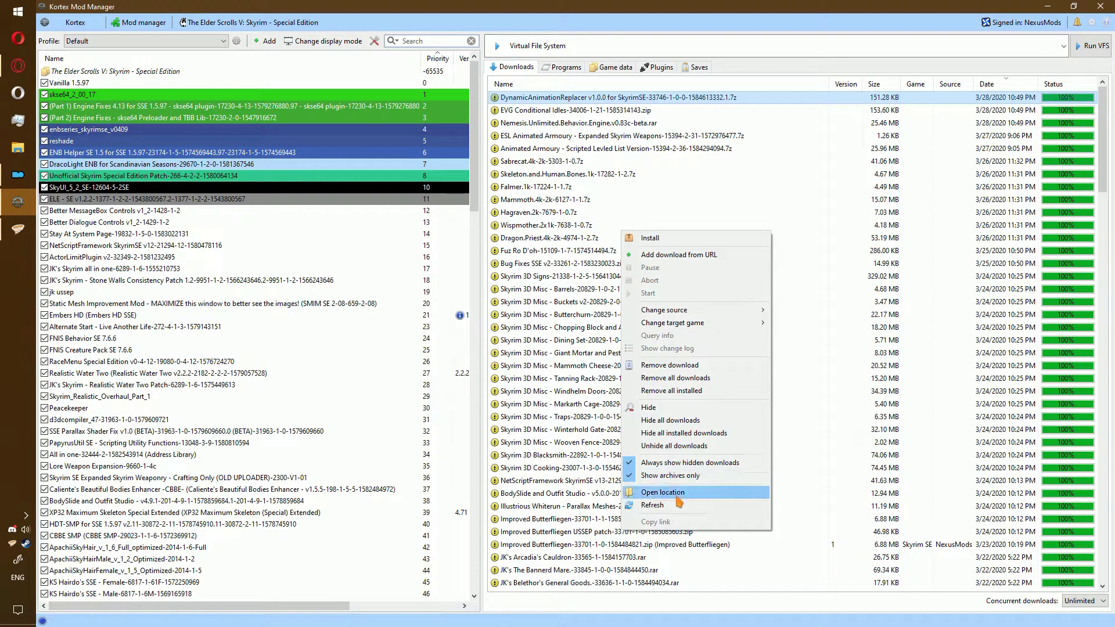
{"action": "left_click", "coordinate": [645, 511]}
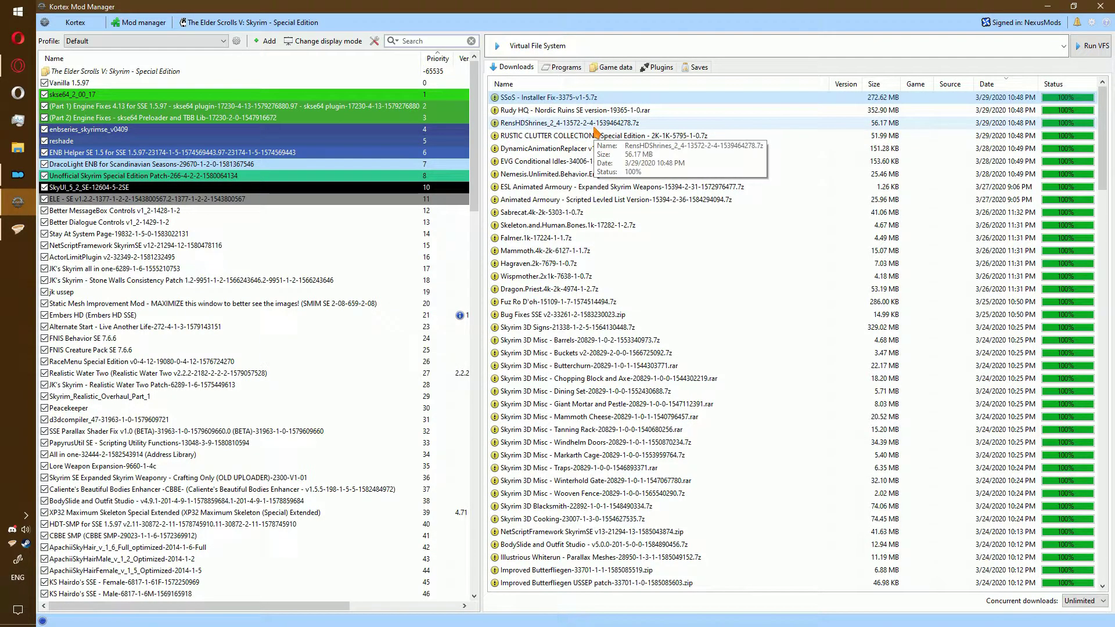
Install Ren's HD Shrines with Golden Bormahu, Red Heart, Kind Autumn, All-seeing Eye, Mint Choc Chip, Carved Saint, Horn of Charity, Rusted Steel and Golden Circuit
{"action": "double_click", "coordinate": [595, 127]}
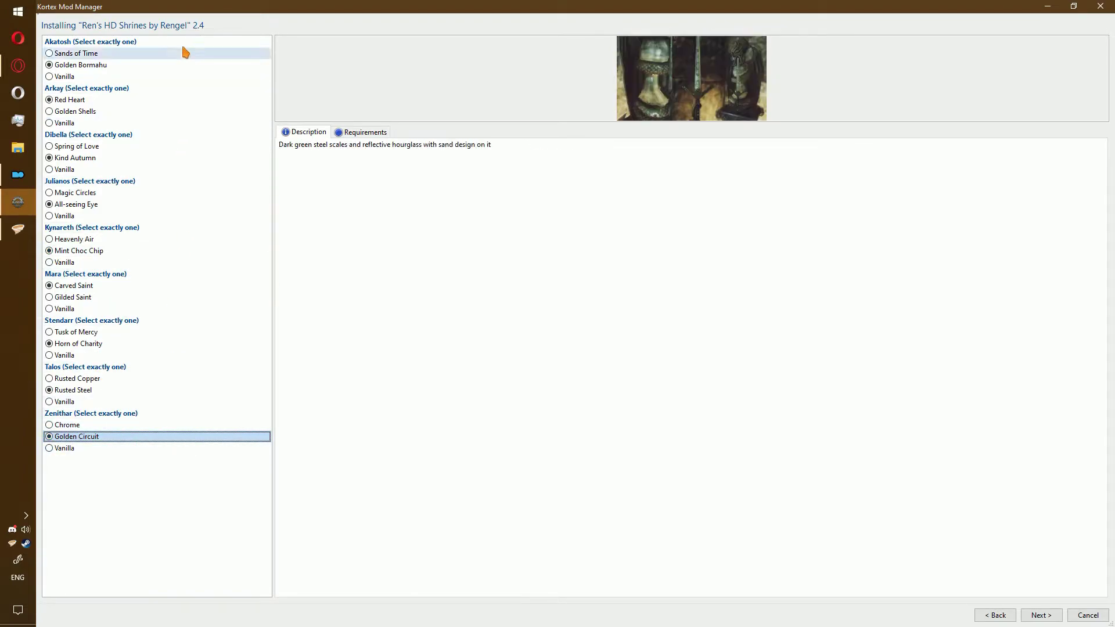
{"action": "left_click", "coordinate": [1045, 614]}
{"action": "left_click", "coordinate": [1045, 614]}
{"action": "left_click", "coordinate": [552, 110]}
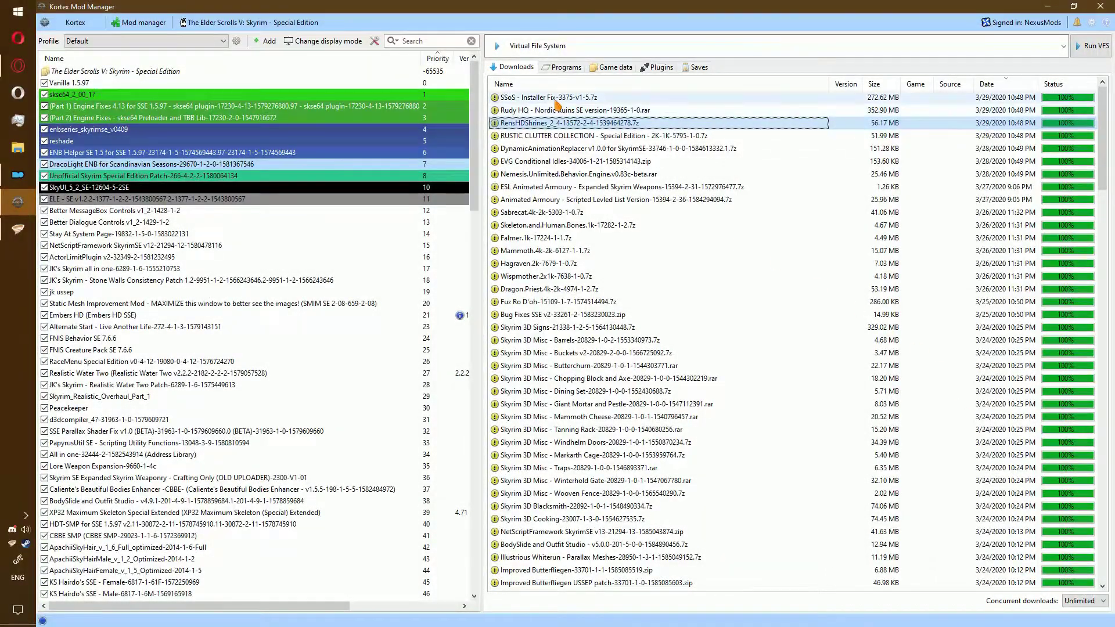
Start installing the SSoS - Installer Fix archive and select all the statues from Sweet Sovngarde to Bella Dibella
{"action": "left_click", "coordinate": [554, 97]}
{"action": "right_click", "coordinate": [554, 98]}
{"action": "left_click", "coordinate": [584, 108]}
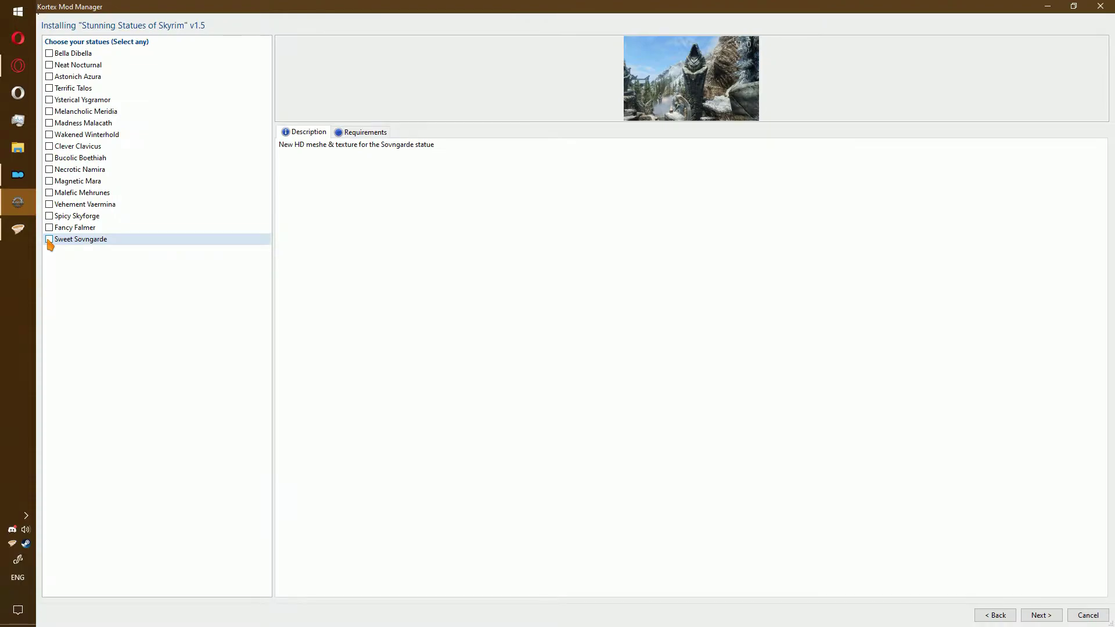
{"action": "left_click", "coordinate": [49, 240]}
{"action": "left_click", "coordinate": [49, 227]}
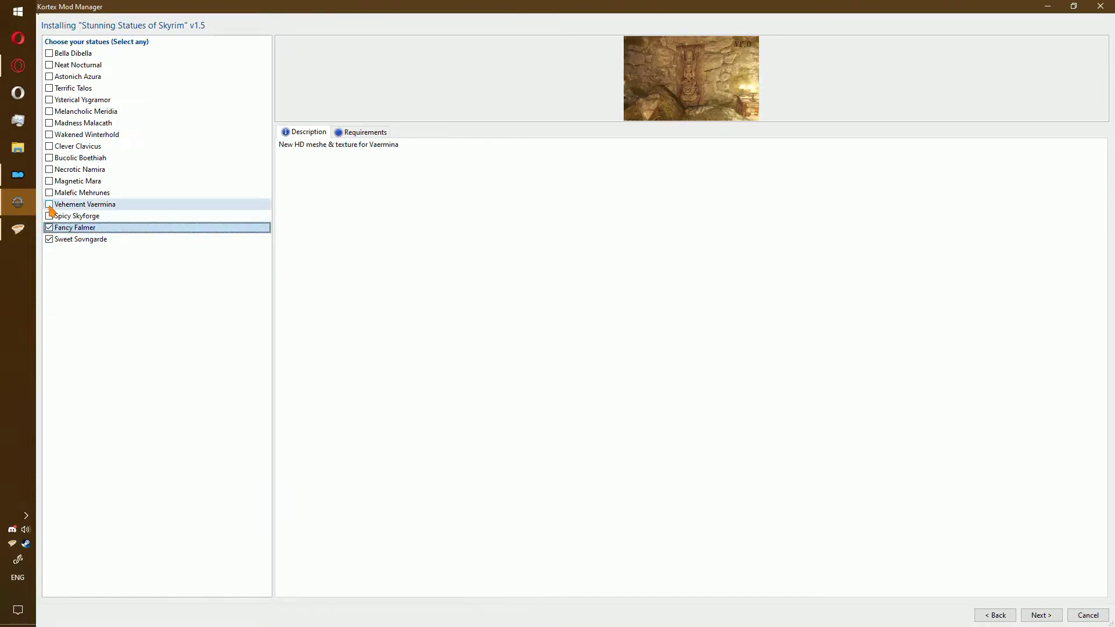
{"action": "key", "text": "Return"}
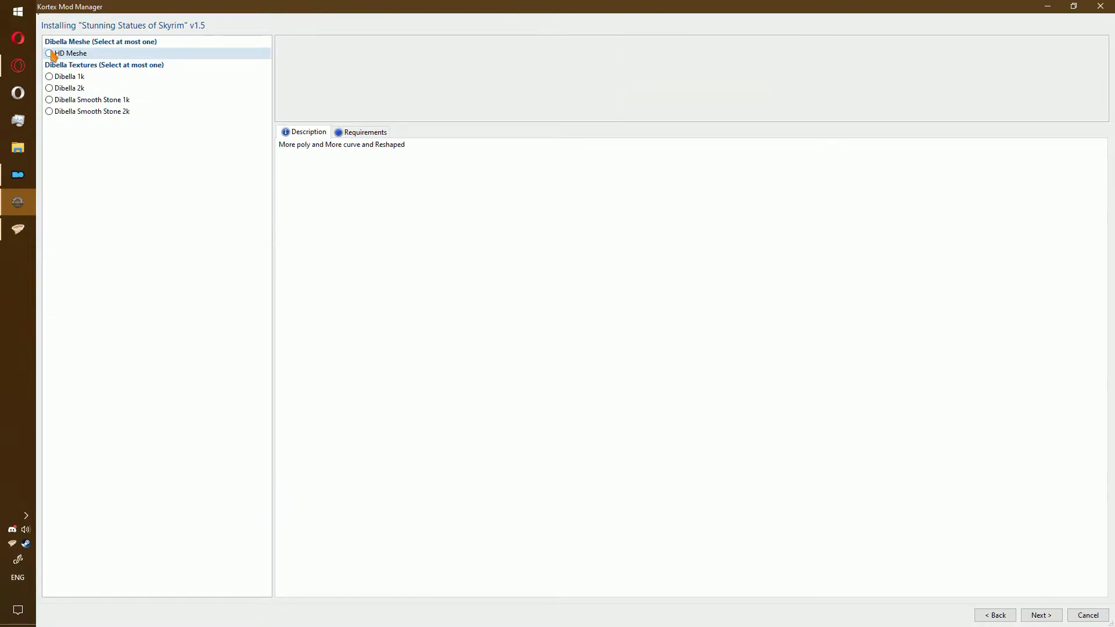
Choose HD Meshe with the Dibella Smooth Stone 2k texture for Dibella, and set the options of the statues preceding Ysgramor
{"action": "left_click", "coordinate": [50, 52]}
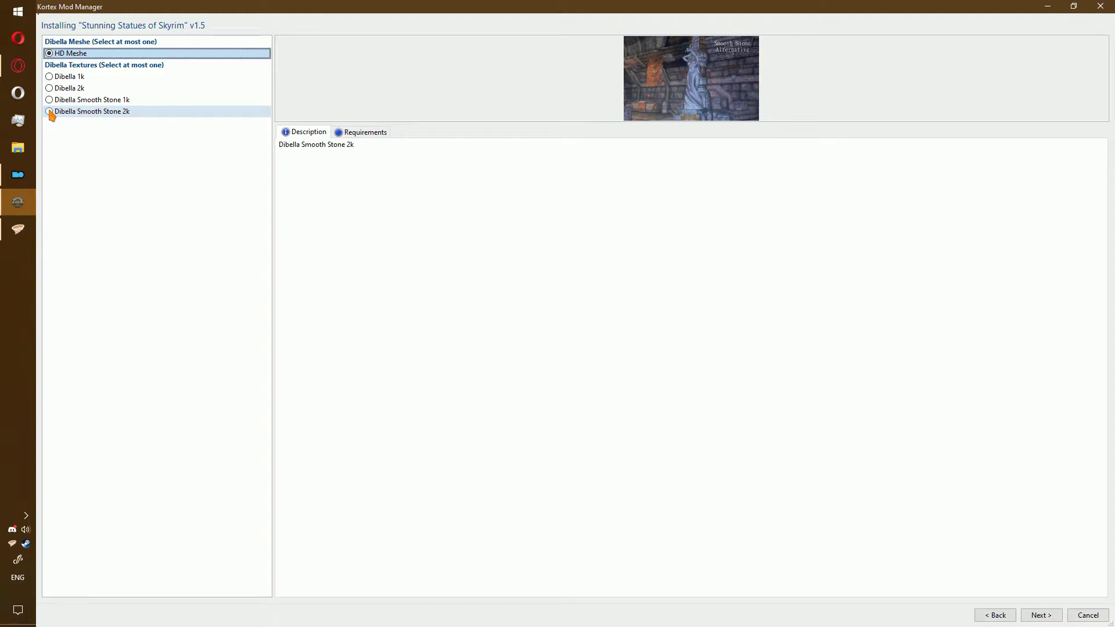
{"action": "left_click", "coordinate": [50, 112]}
{"action": "left_click", "coordinate": [1040, 616]}
{"action": "left_click", "coordinate": [50, 89]}
{"action": "key", "text": "Return"}
{"action": "left_click", "coordinate": [50, 88]}
{"action": "left_click", "coordinate": [1040, 614]}
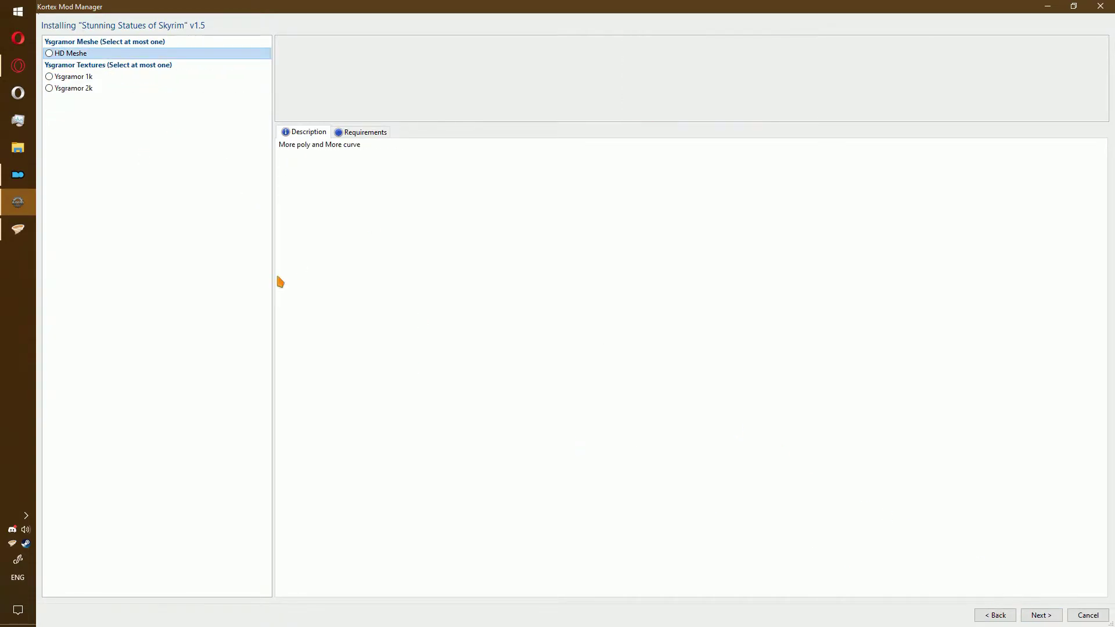
Choose the Ysgramor 2k texture for Ysgramor, and set the mesh and texture options for Meridia and Malacath
{"action": "left_click", "coordinate": [50, 88]}
{"action": "left_click", "coordinate": [1040, 615]}
{"action": "left_click", "coordinate": [50, 112]}
{"action": "key", "text": "Return"}
{"action": "left_click", "coordinate": [70, 123]}
{"action": "key", "text": "Return"}
Choose HD Meshe with the Winterhold 2k texture for Winterhold, and HD Meshe with the Boethiah 2k texture for Boethiah
{"action": "left_click", "coordinate": [49, 123]}
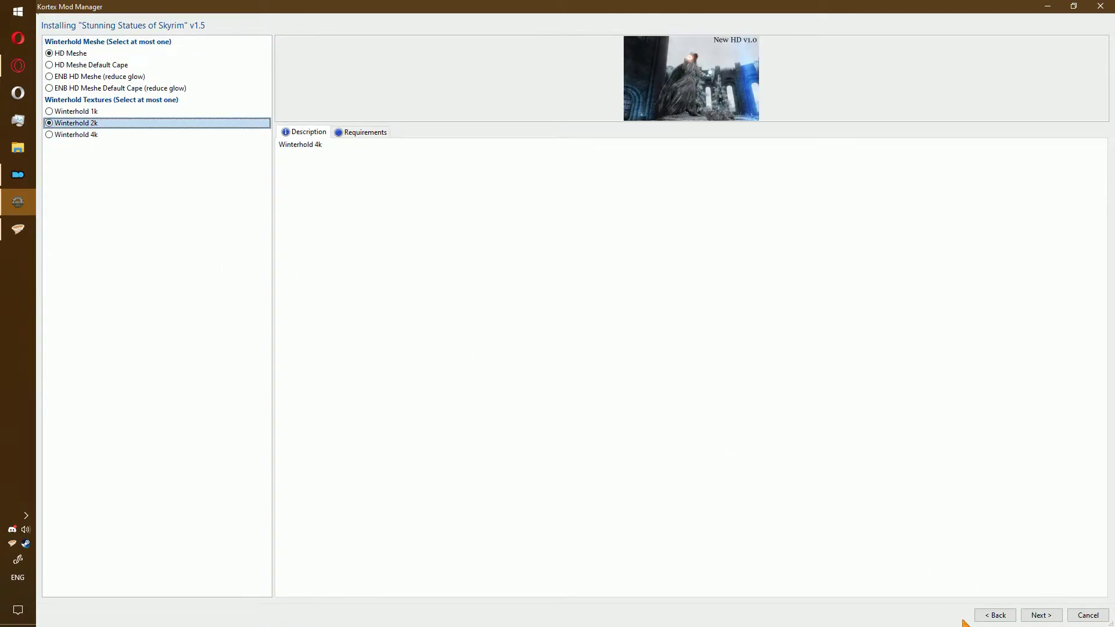
{"action": "left_click", "coordinate": [1040, 615]}
{"action": "left_click", "coordinate": [1040, 615]}
{"action": "left_click", "coordinate": [50, 88]}
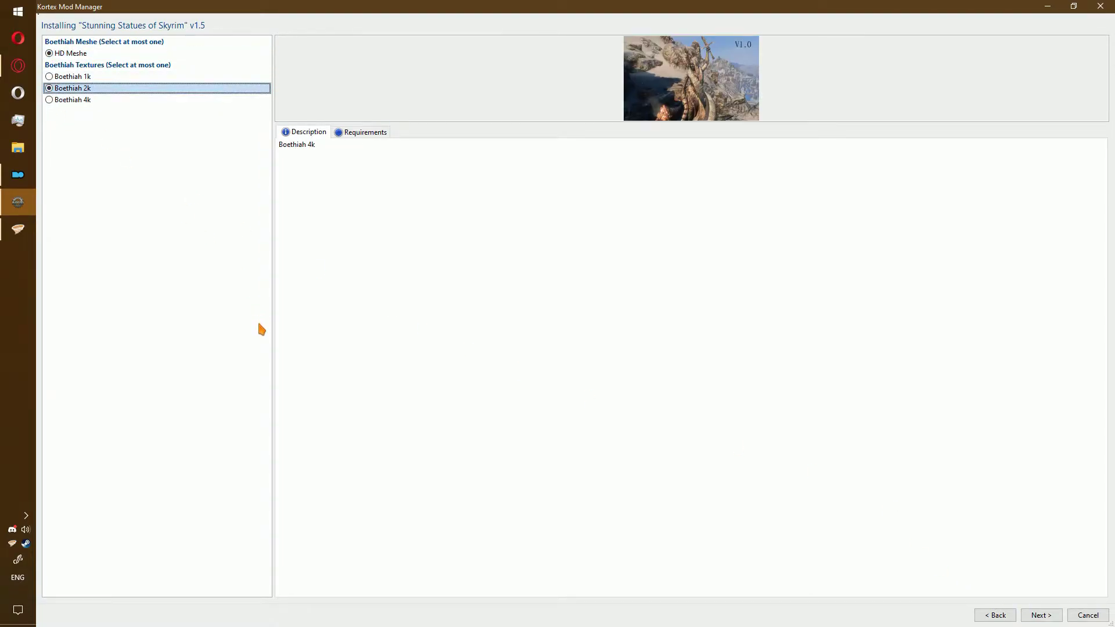
{"action": "left_click", "coordinate": [1040, 615]}
Set the options for Namira and Mara, and choose the Mehrunes Green 2k texture for Mehrunes
{"action": "left_click", "coordinate": [58, 88]}
{"action": "left_click", "coordinate": [1040, 618]}
{"action": "left_click", "coordinate": [1041, 615]}
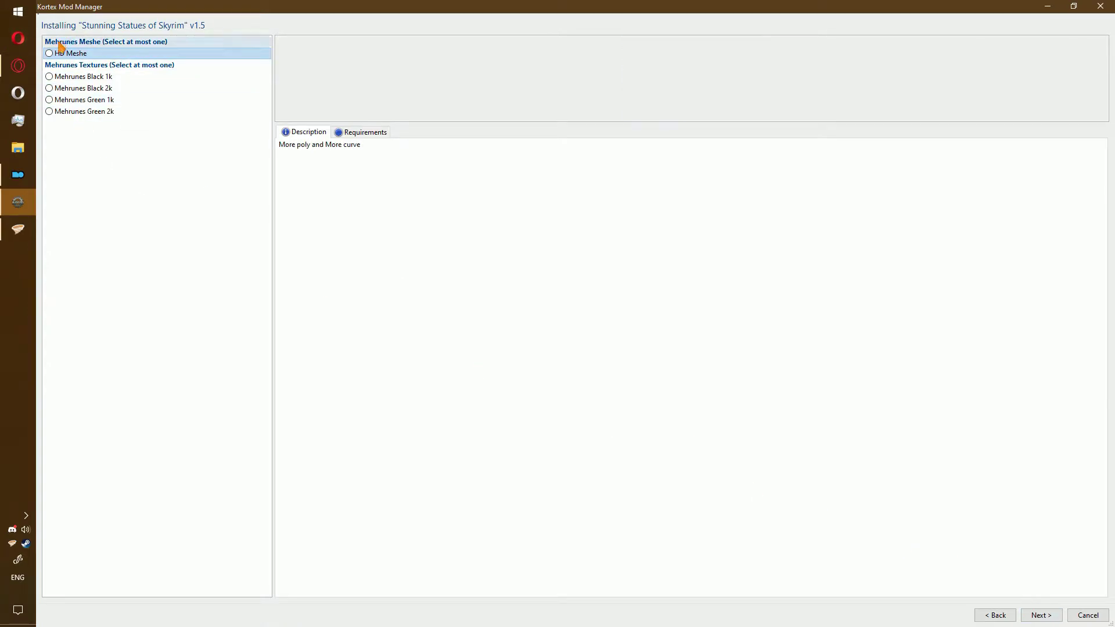
{"action": "left_click", "coordinate": [48, 111]}
{"action": "left_click", "coordinate": [1041, 615]}
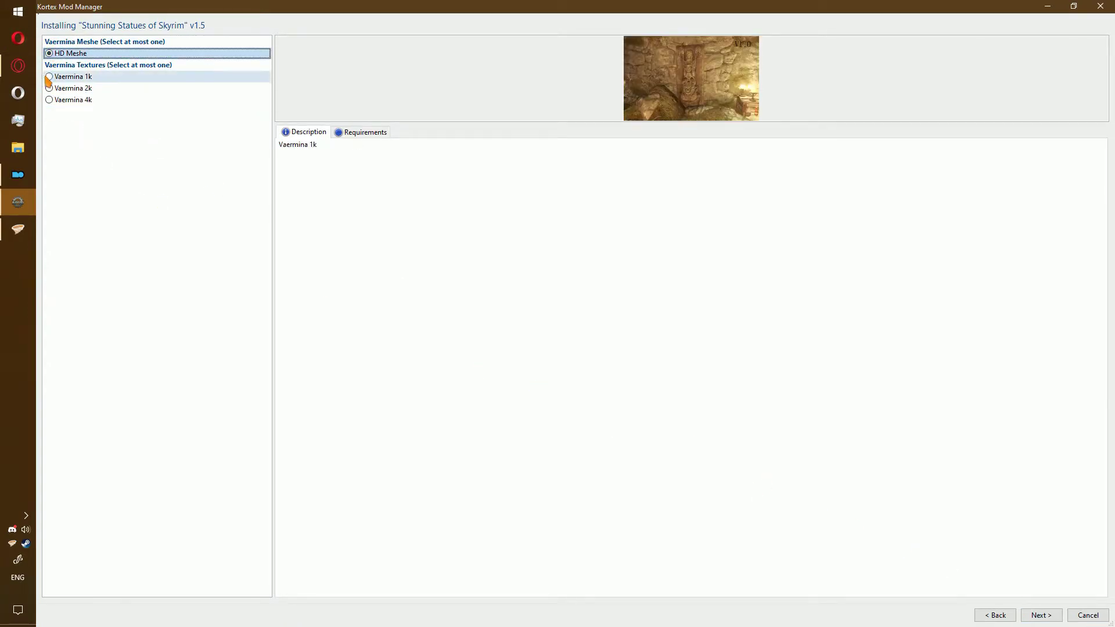
Choose HD Meshe for Vaermina and the Skyforge Steel 2k texture for Skyforge
{"action": "left_click", "coordinate": [1060, 617]}
{"action": "left_click", "coordinate": [71, 102]}
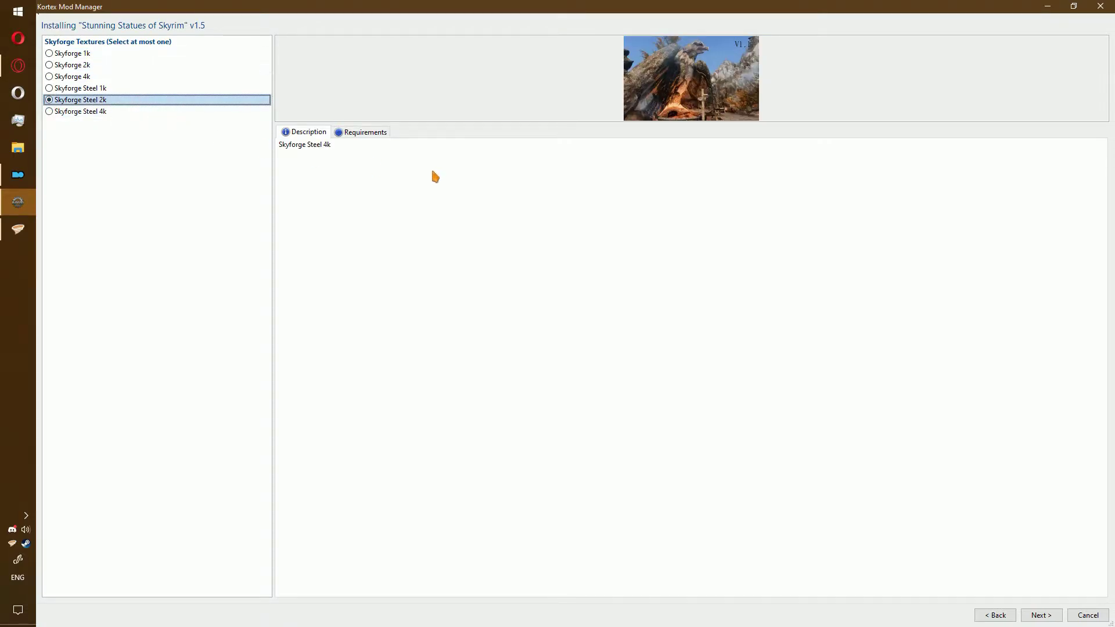
{"action": "left_click", "coordinate": [1039, 614]}
Choose HD Meshe with Falmer Rusty Copper 2k for Falmer and HD Meshe with Sovngarde 2k for Sovngarde, and complete the Kortex installation
{"action": "left_click", "coordinate": [49, 54]}
{"action": "left_click", "coordinate": [50, 123]}
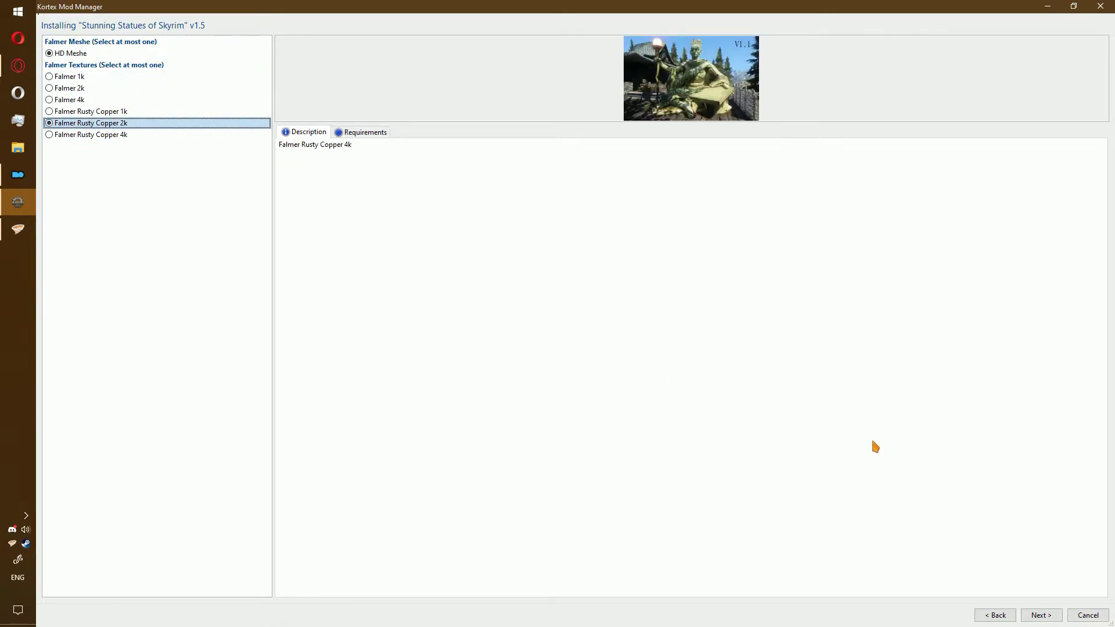
{"action": "left_click", "coordinate": [1039, 615]}
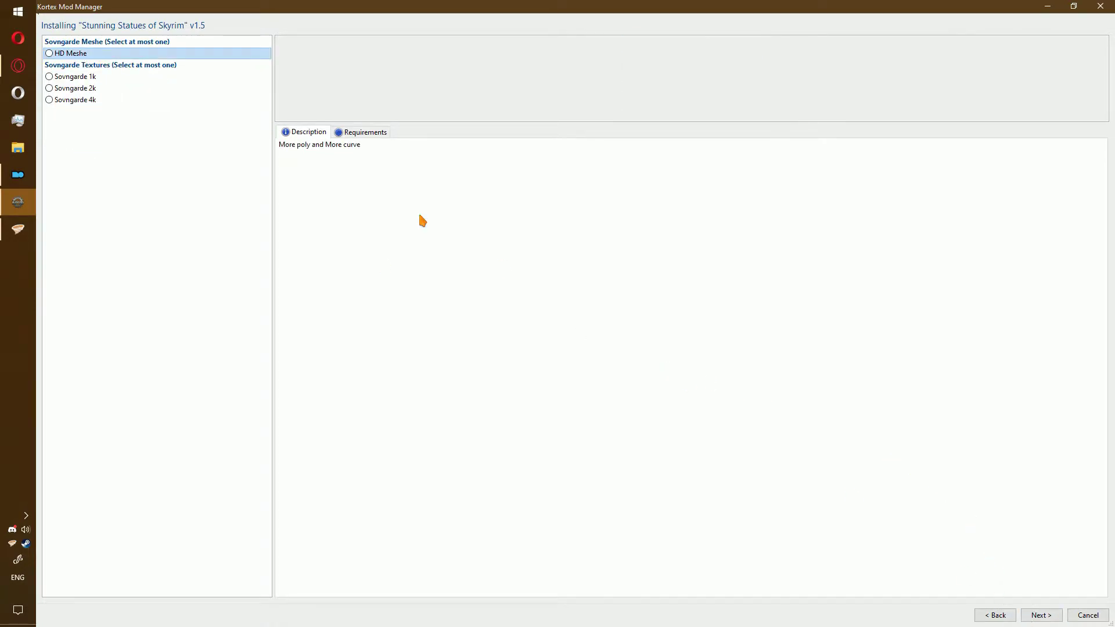
{"action": "left_click", "coordinate": [49, 54]}
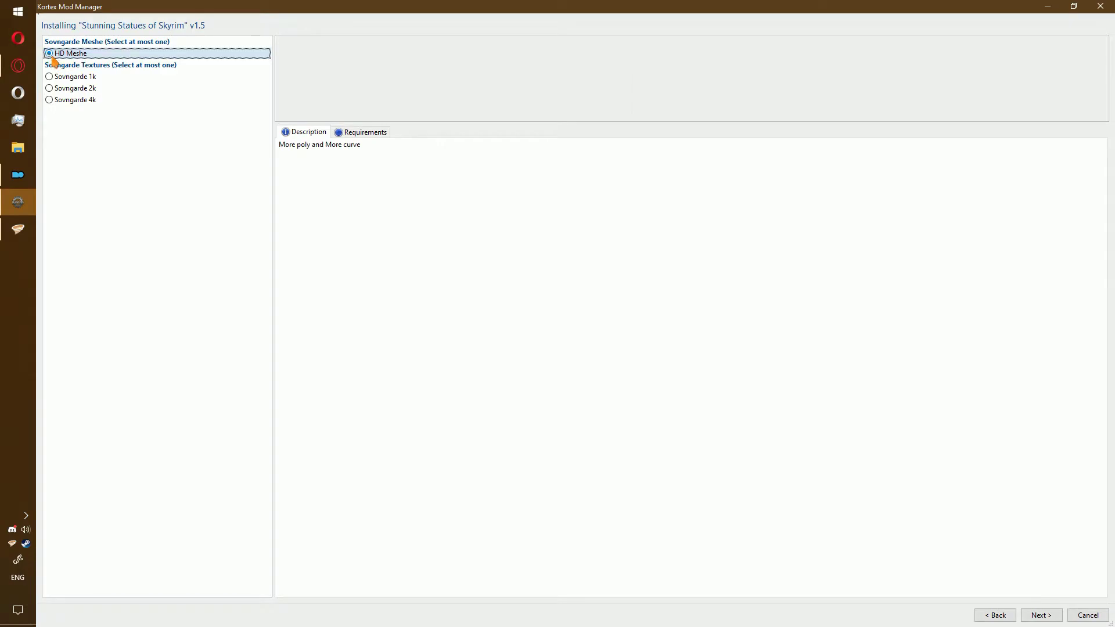
{"action": "left_click", "coordinate": [50, 88]}
{"action": "left_click", "coordinate": [1040, 615]}
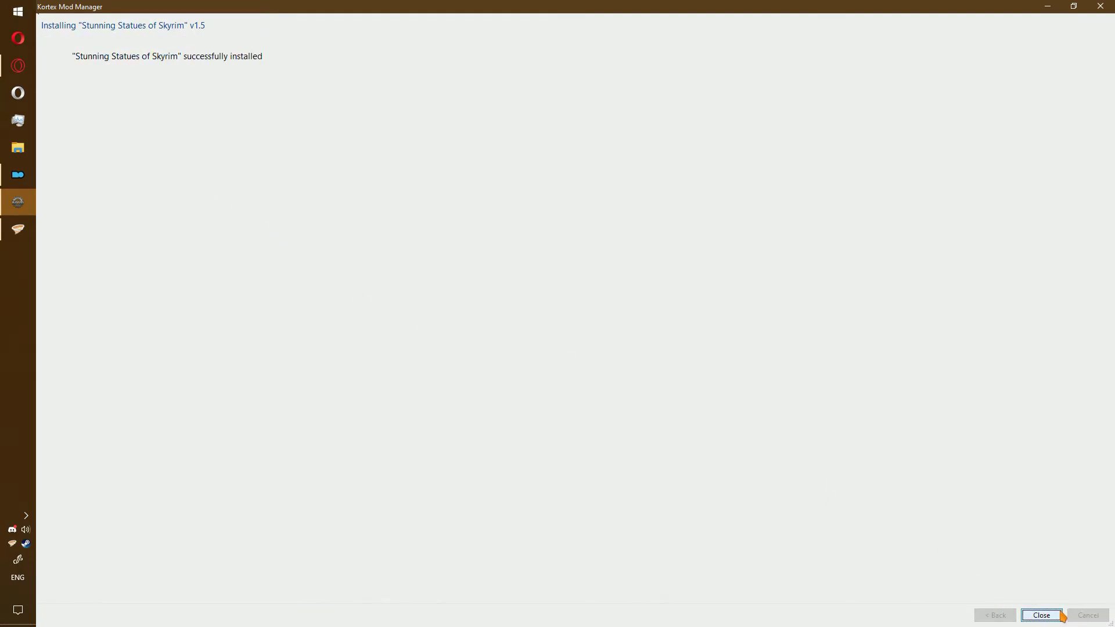
{"action": "left_click", "coordinate": [1061, 615]}
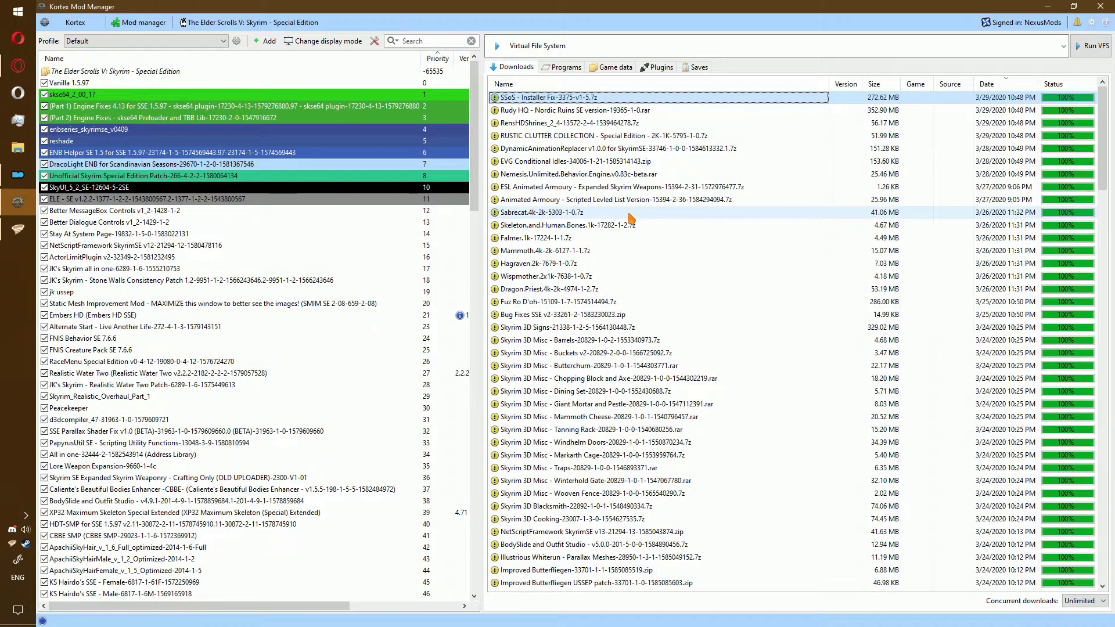
Open the folder that contains the downloaded Rudy HQ - Nordic Ruins SE archive
{"action": "left_click", "coordinate": [533, 115]}
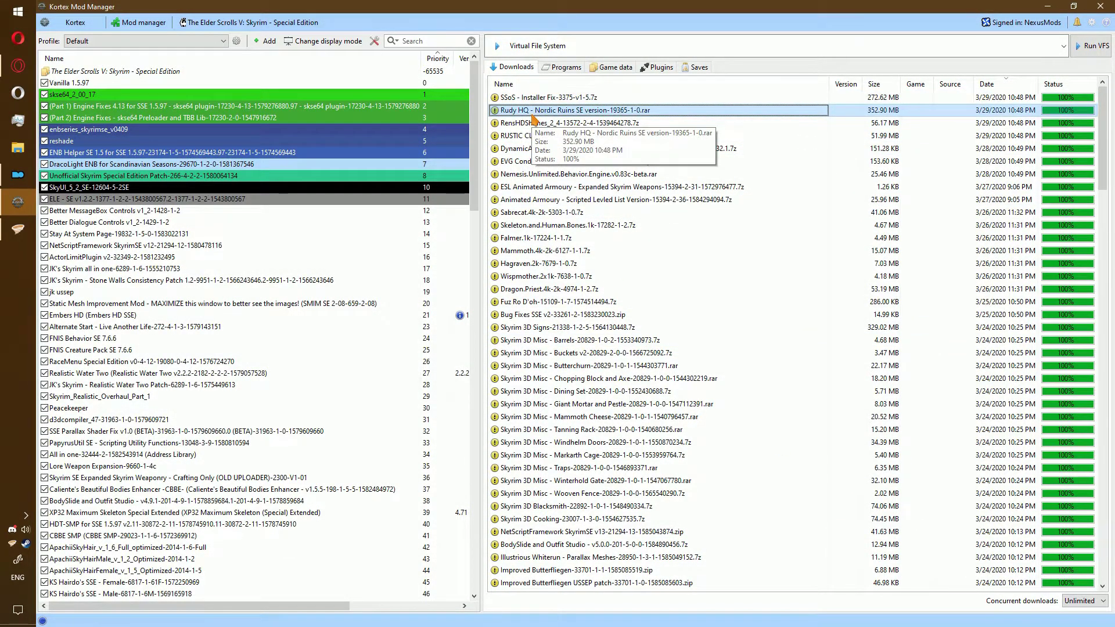
{"action": "right_click", "coordinate": [532, 116]}
{"action": "left_click", "coordinate": [616, 447]}
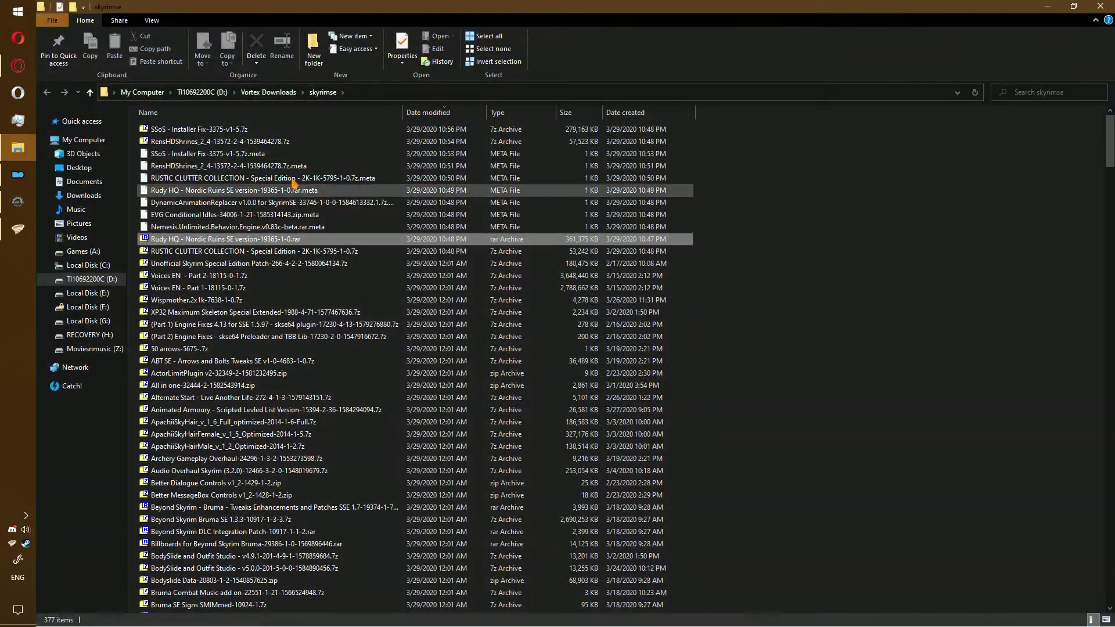
{"action": "left_click", "coordinate": [192, 141]}
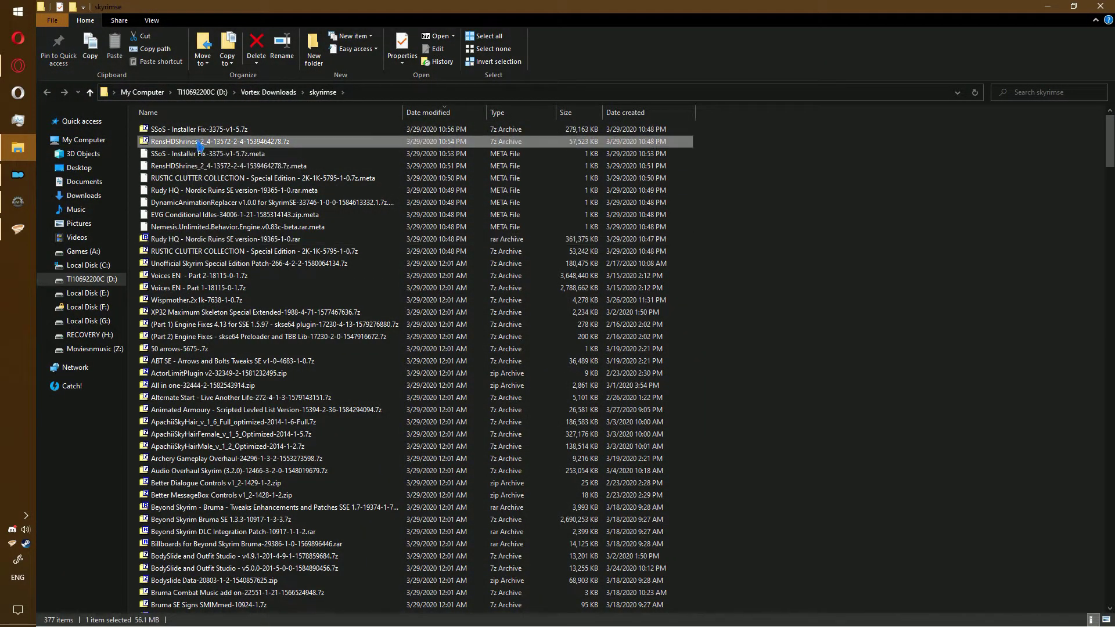
{"action": "right_click", "coordinate": [204, 239]}
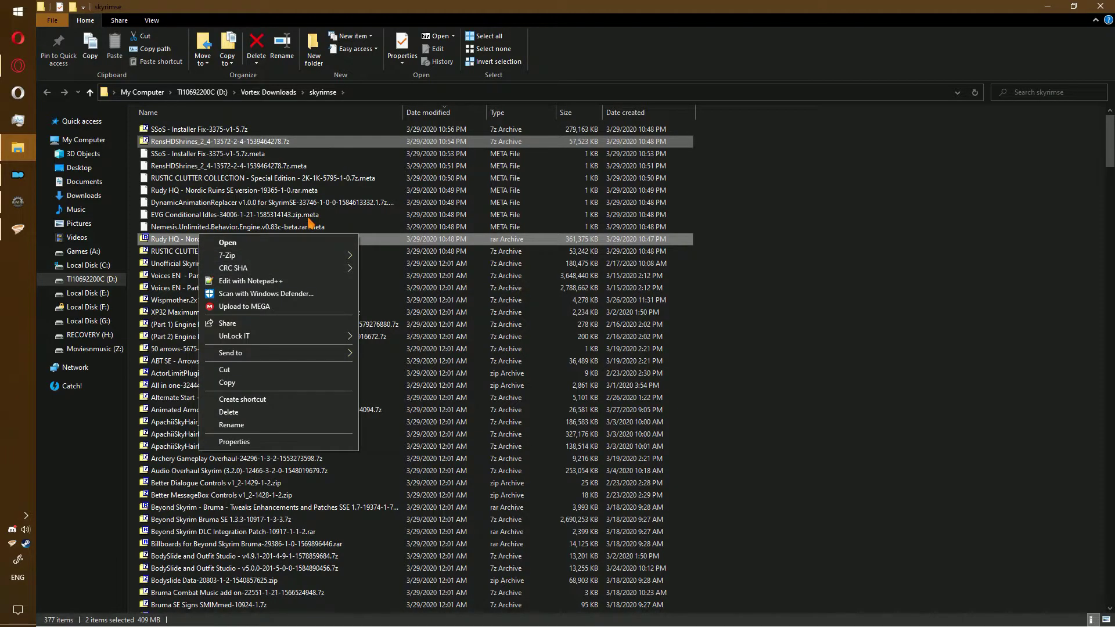
{"action": "left_click", "coordinate": [293, 95]}
Extract the Rudy HQ - Nordic Ruins SE and RUSTIC CLUTTER COLLECTION archives with 7-Zip, each into its own folder
{"action": "left_click", "coordinate": [230, 252], "text": "shift"}
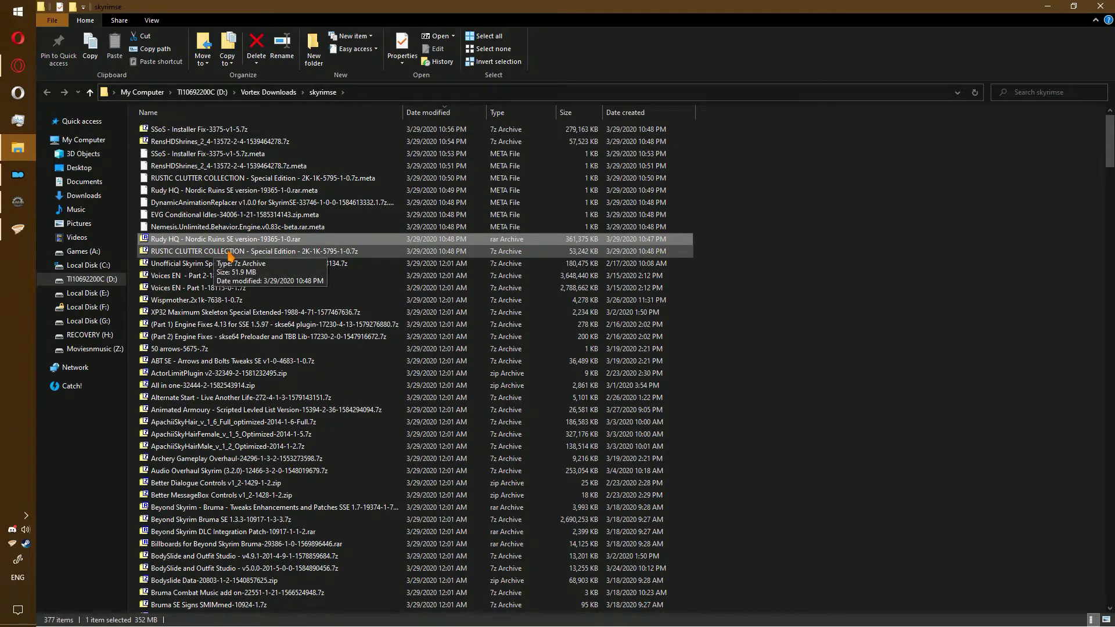
{"action": "right_click", "coordinate": [232, 253]}
{"action": "mouse_move", "coordinate": [318, 273]}
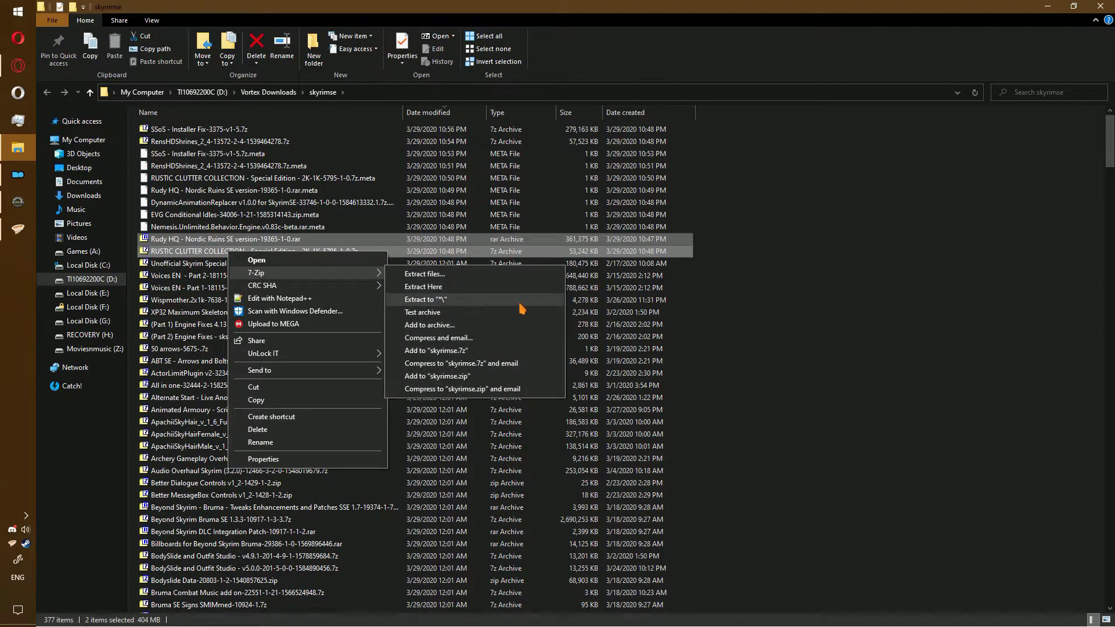
{"action": "left_click", "coordinate": [523, 308]}
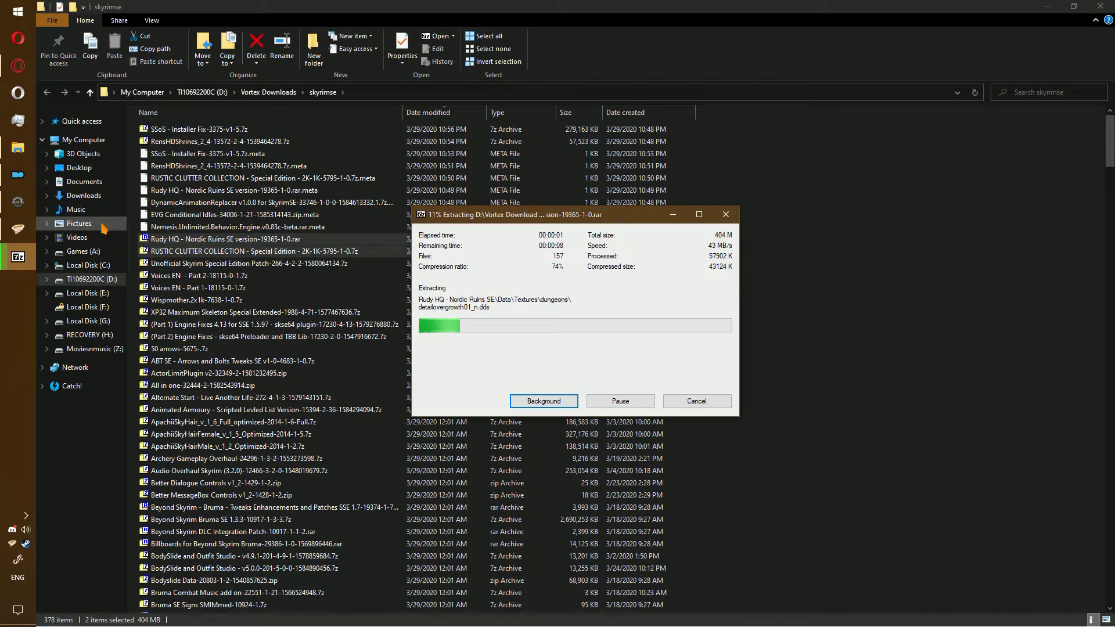
Switch to Kortex and add the extracted RUSTIC CLUTTER COLLECTION - Special Edition - 2K-1K-5795-1-0 folder as a new mod
{"action": "left_click", "coordinate": [17, 202]}
{"action": "left_click", "coordinate": [266, 41]}
{"action": "left_click", "coordinate": [299, 69]}
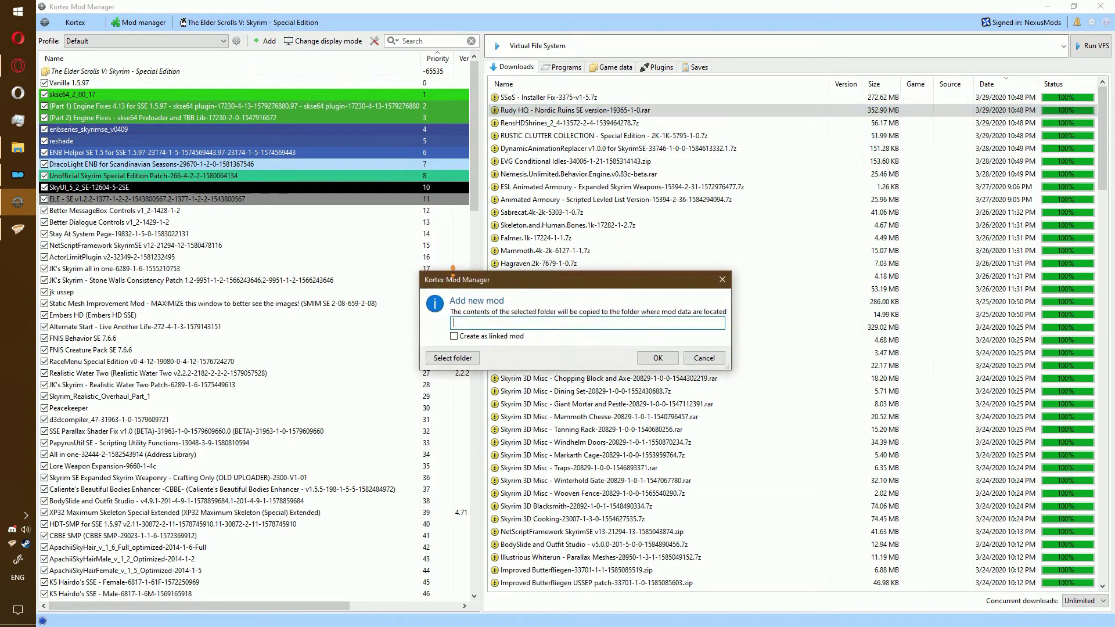
{"action": "left_click", "coordinate": [452, 358]}
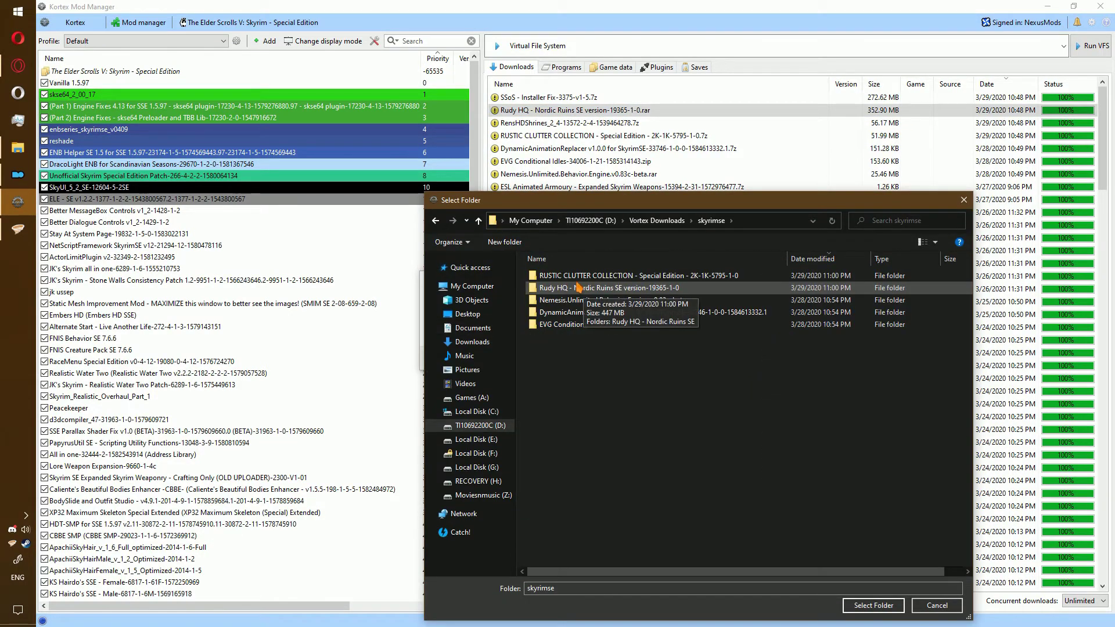
{"action": "double_click", "coordinate": [578, 285]}
{"action": "left_click", "coordinate": [873, 605]}
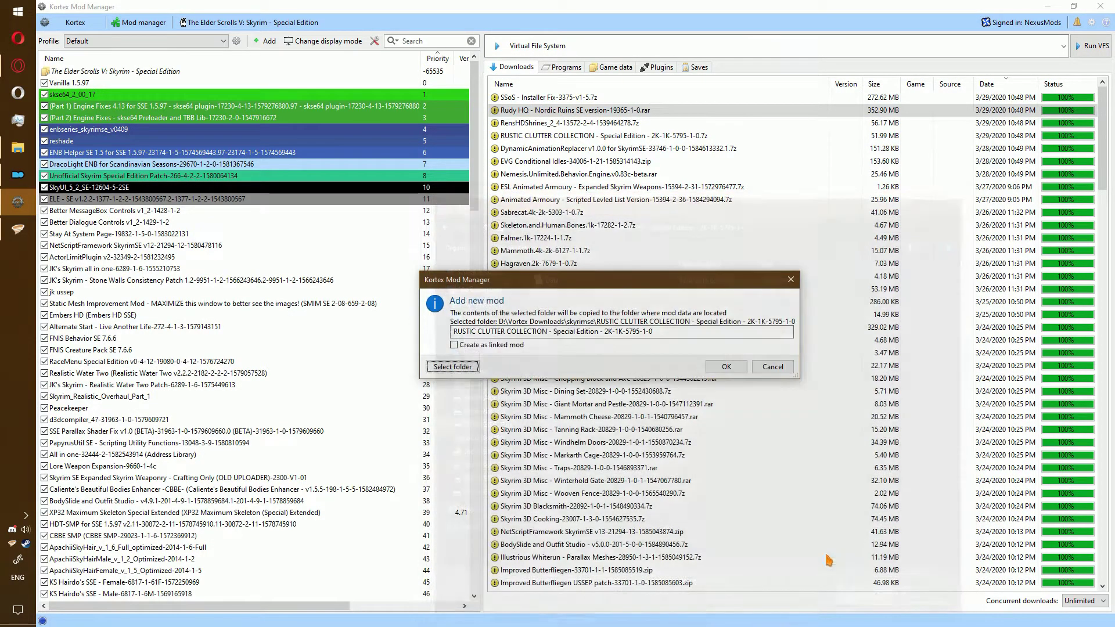
{"action": "left_click", "coordinate": [714, 371]}
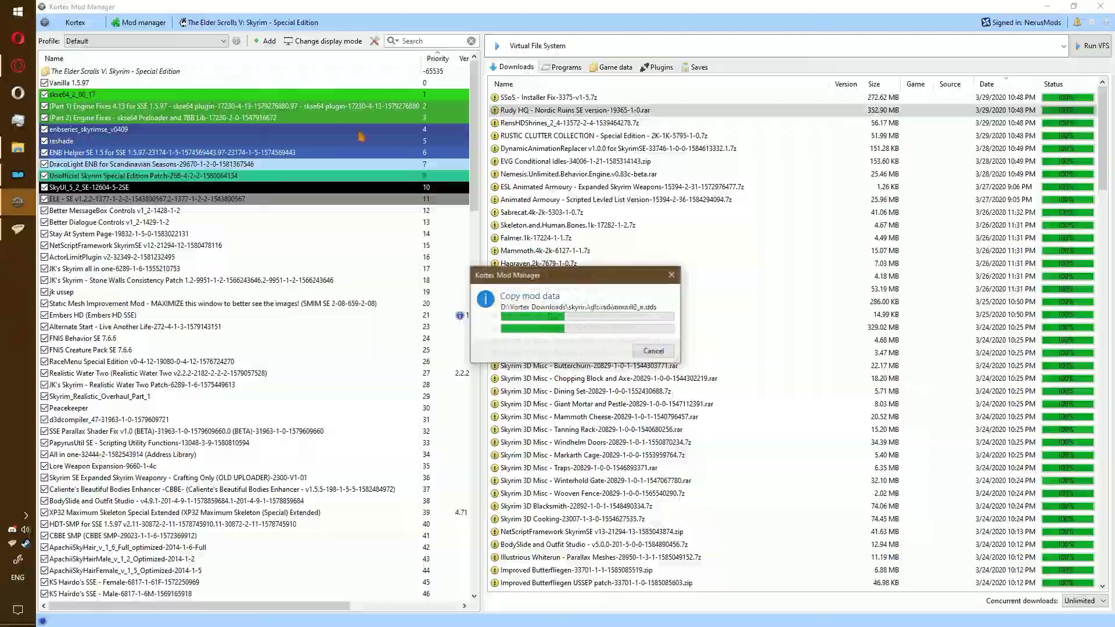
Add the inner Rudy HQ - Nordic Ruins SE folder of the extracted Nordic Ruins archive as a new mod
{"action": "left_click", "coordinate": [268, 41]}
{"action": "left_click", "coordinate": [317, 69]}
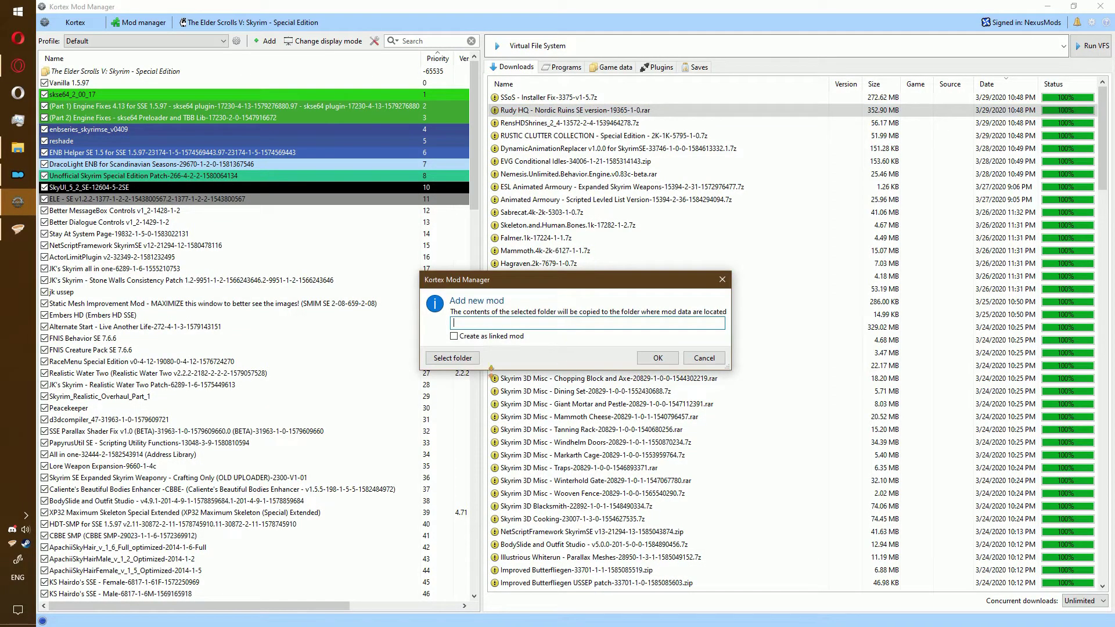
{"action": "left_click", "coordinate": [452, 358]}
{"action": "left_click", "coordinate": [712, 221]}
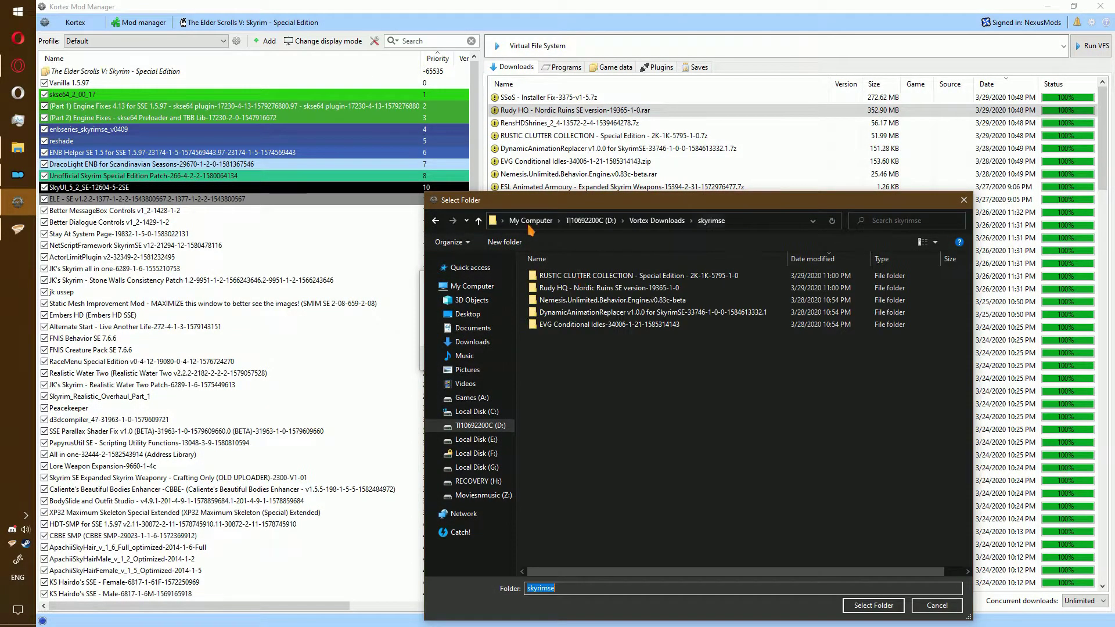
{"action": "double_click", "coordinate": [558, 289]}
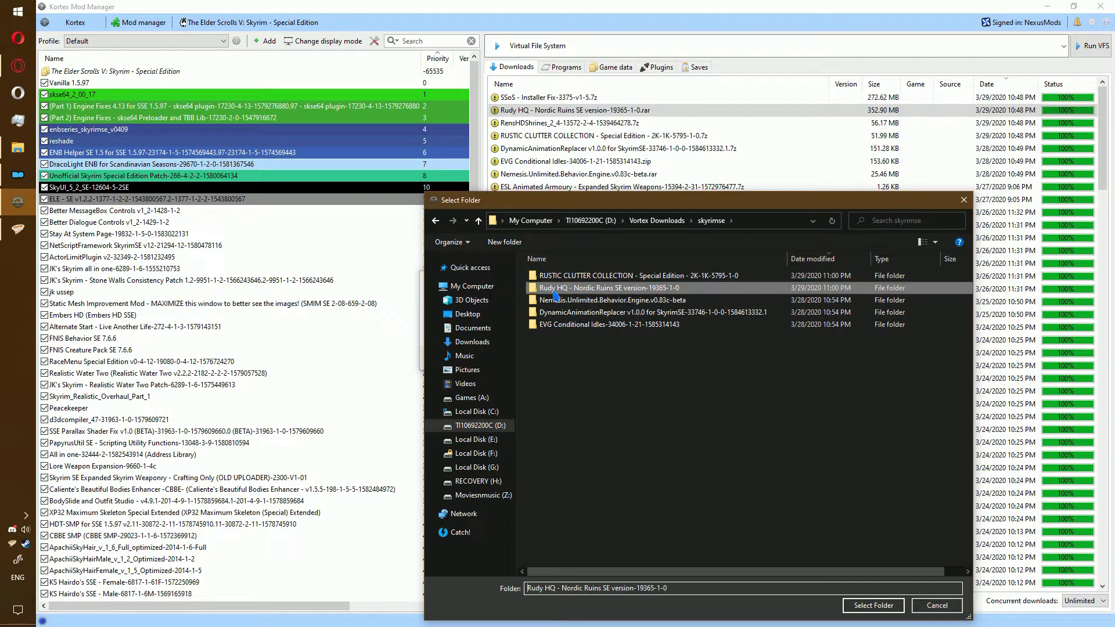
{"action": "double_click", "coordinate": [580, 276]}
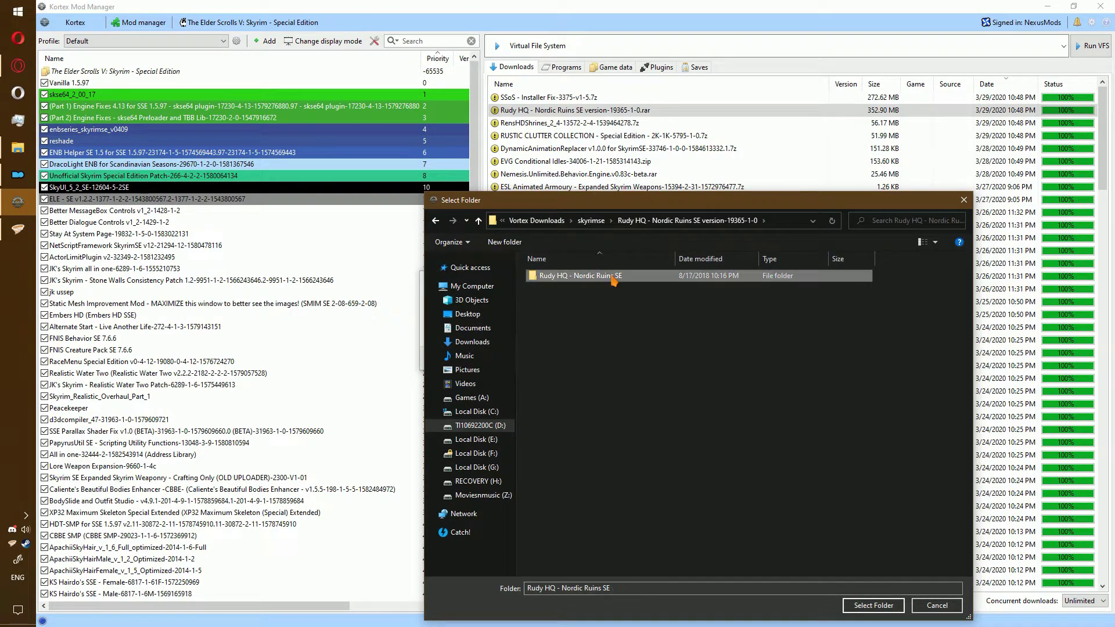
{"action": "left_click", "coordinate": [874, 605]}
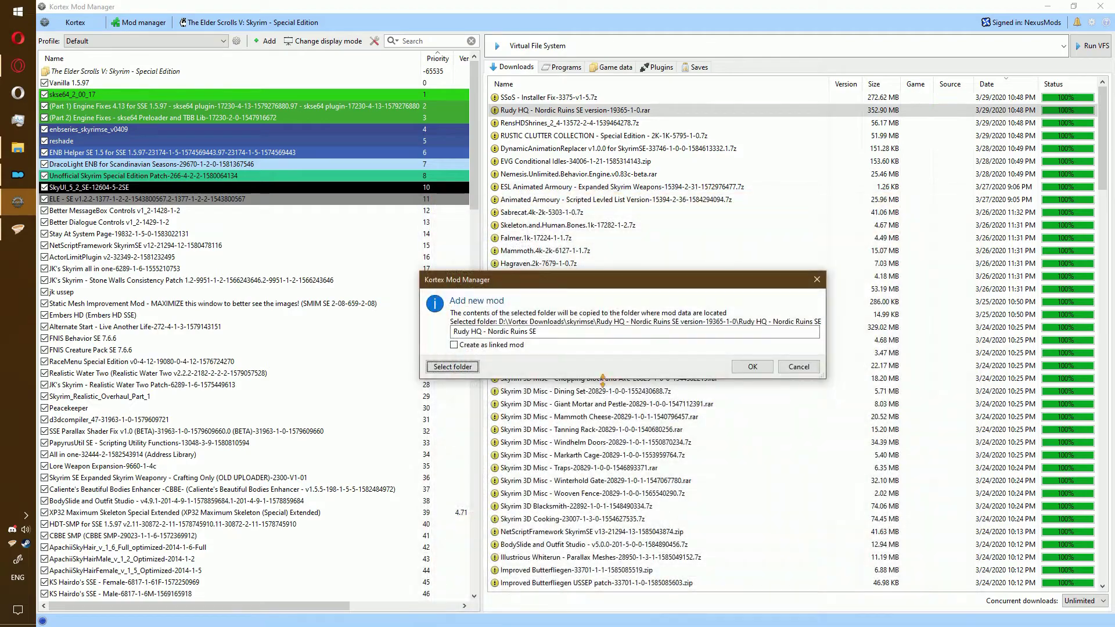
{"action": "left_click", "coordinate": [755, 374]}
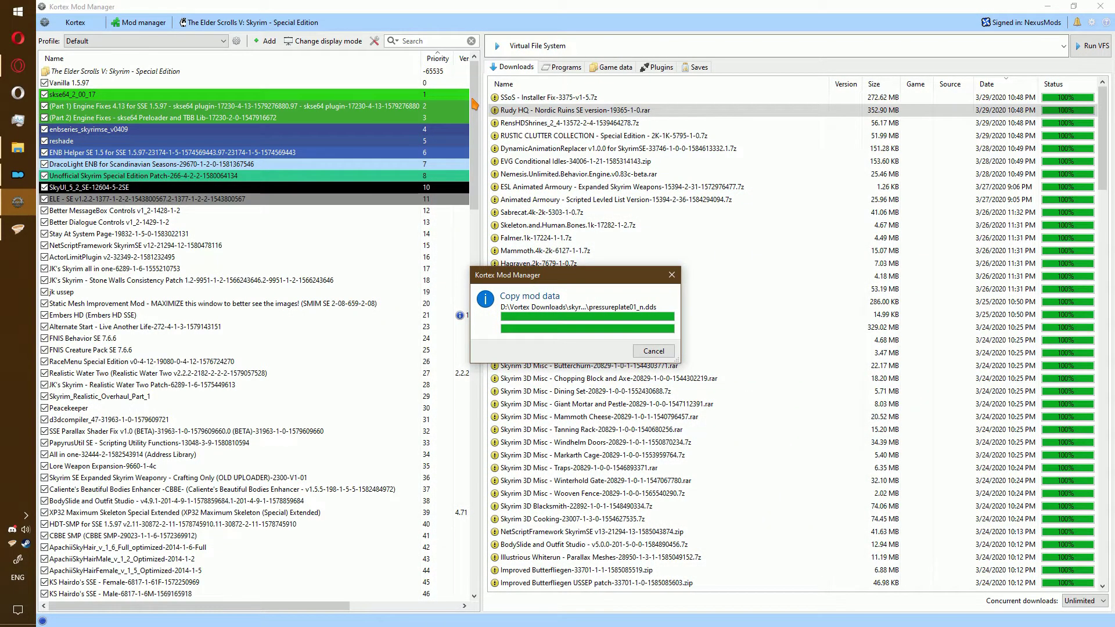
{"action": "left_click_drag", "start_coordinate": [475, 105], "coordinate": [493, 503]}
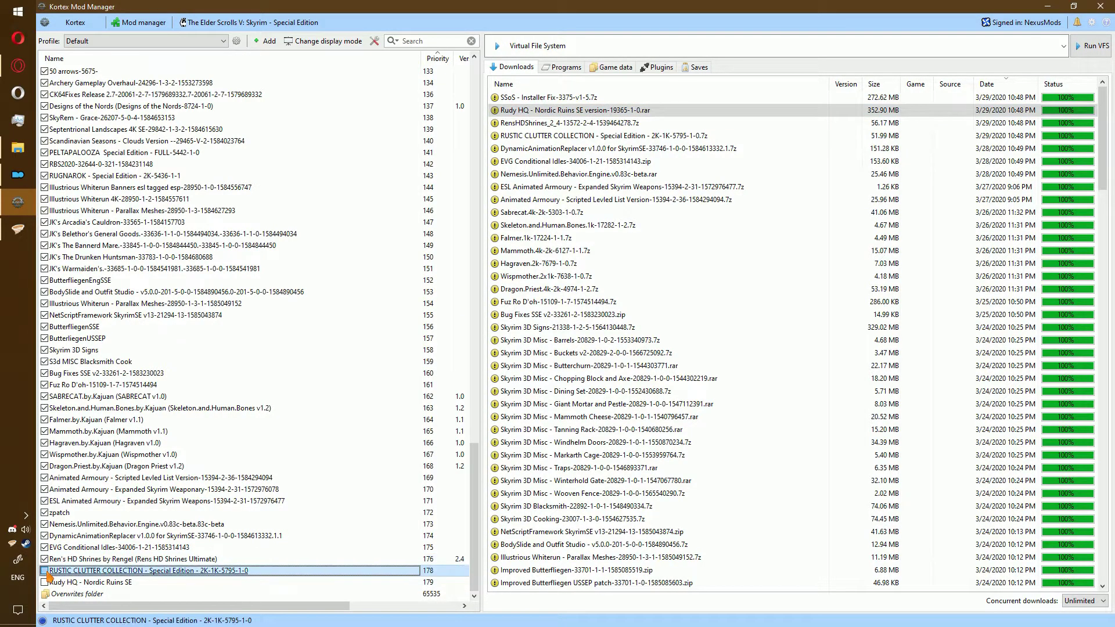
Switch to Vortex and install all the finished mod downloads
{"action": "key", "text": "alt+Tab"}
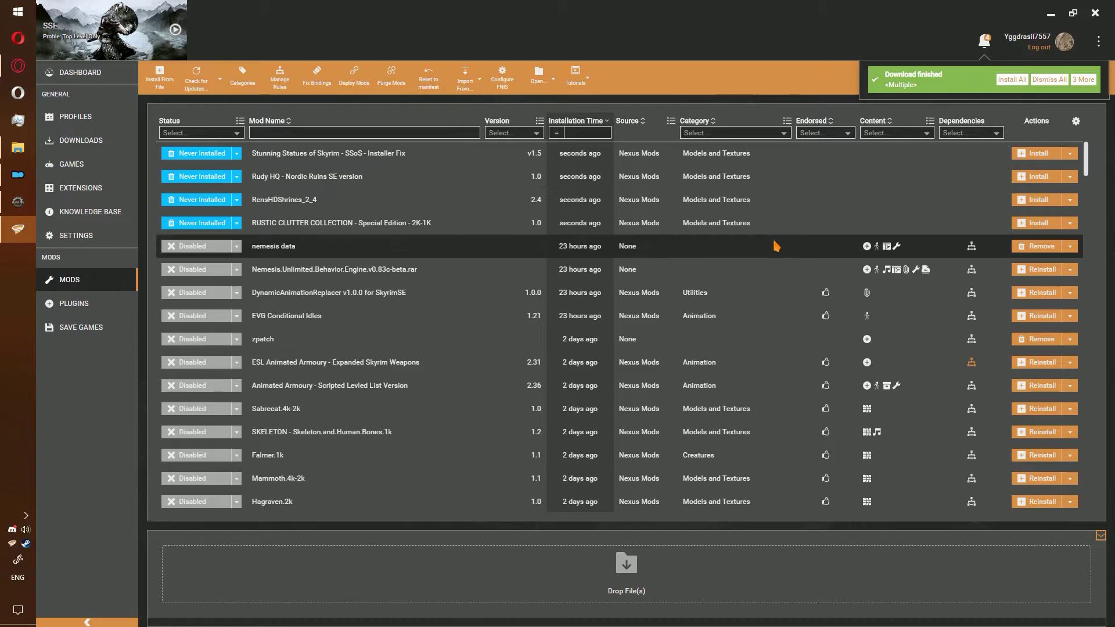
{"action": "left_click", "coordinate": [1019, 84]}
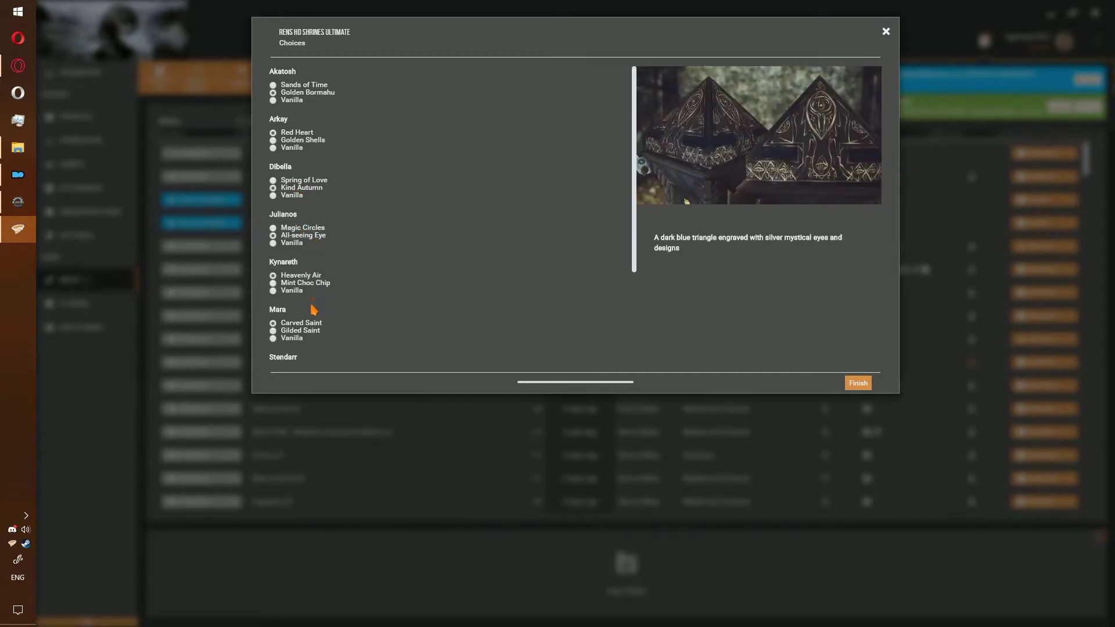
For the shrines choose Golden Bormahu, Red Heart, Kind Autumn, All-seeing Eye, Mint Choc Chip, Carved Saint, Horn of Charity, Rusted Steel and Golden Circuit, and finish
{"action": "scroll", "coordinate": [299, 293], "scroll_direction": "down", "scroll_amount": 2}
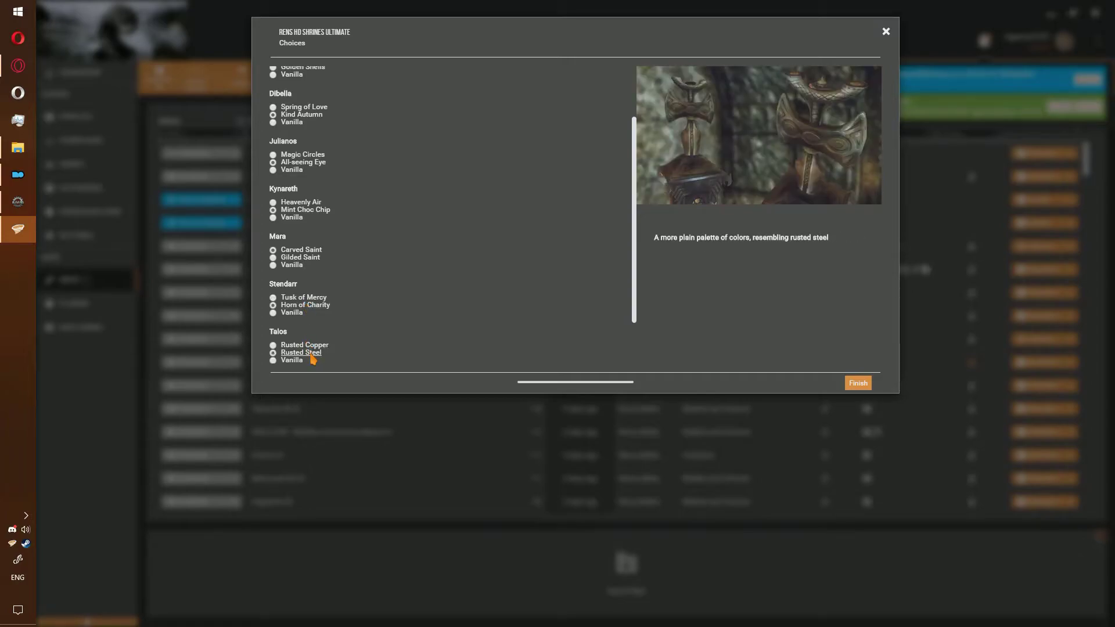
{"action": "scroll", "coordinate": [310, 348], "scroll_direction": "down", "scroll_amount": 2}
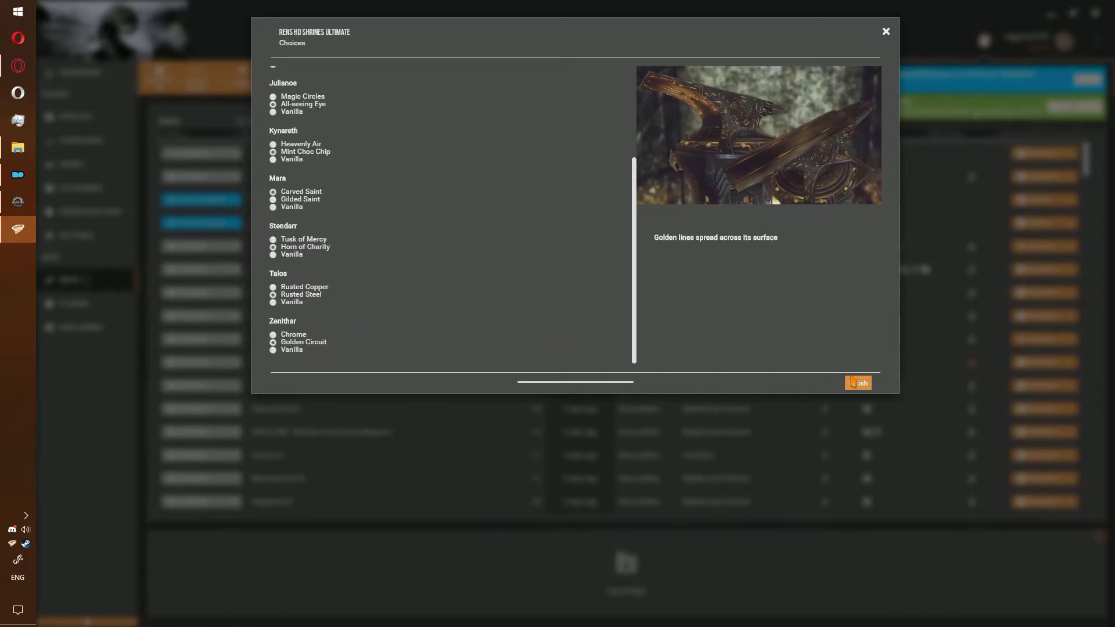
{"action": "left_click", "coordinate": [852, 380]}
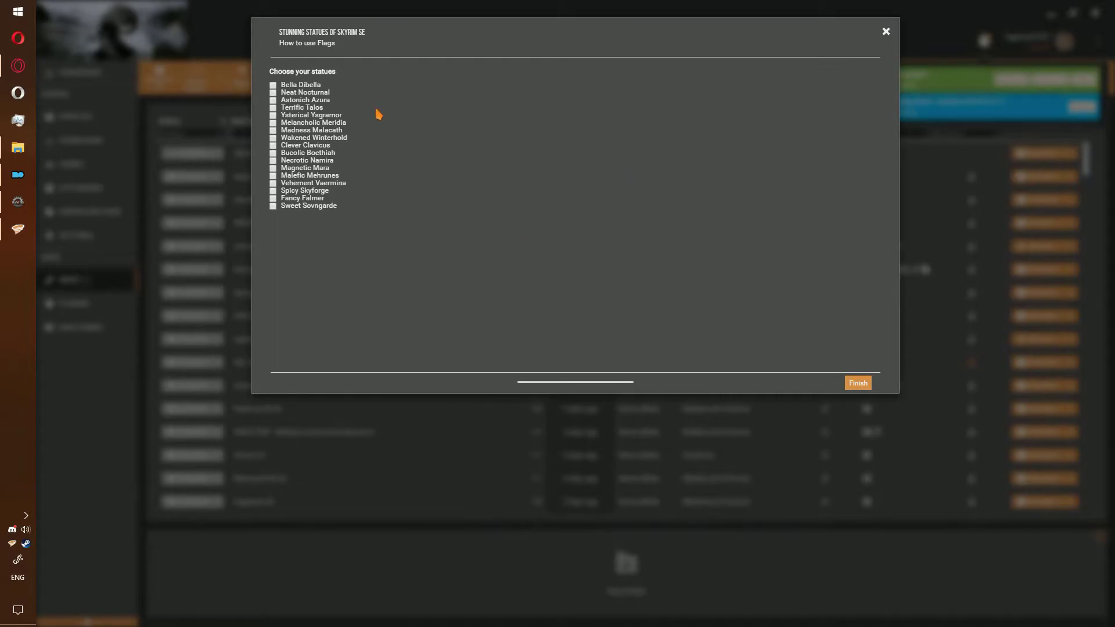
Select all the statues from Bella Dibella to Sweet Sovngarde for the Stunning Statues of Skyrim SE installation
{"action": "left_click", "coordinate": [310, 87]}
{"action": "left_click", "coordinate": [324, 124]}
{"action": "left_click", "coordinate": [300, 137]}
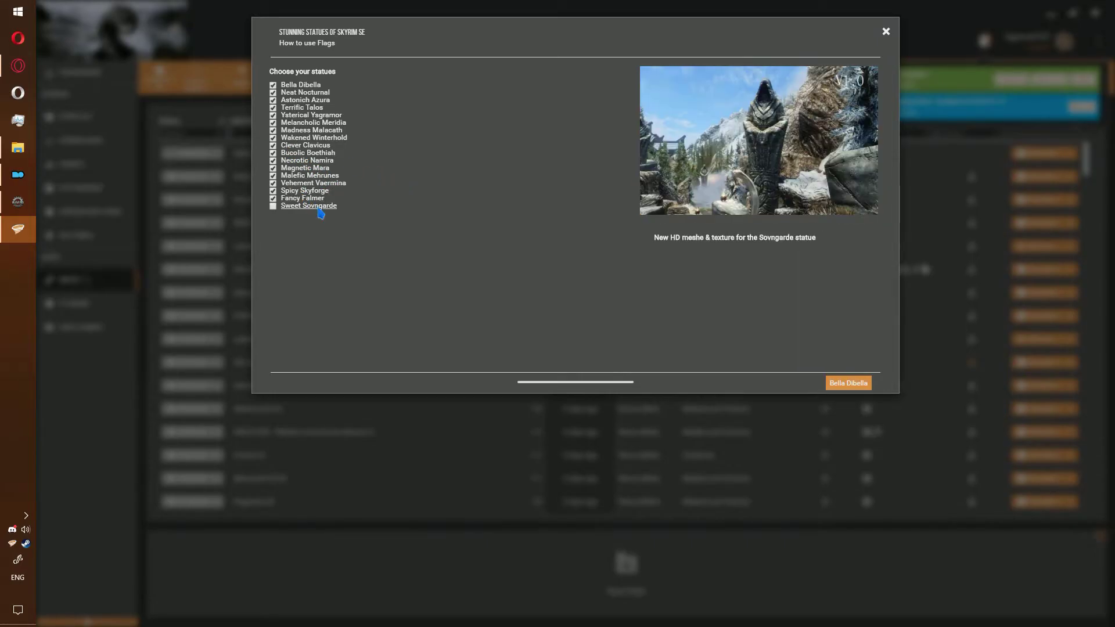
{"action": "key", "text": "Return"}
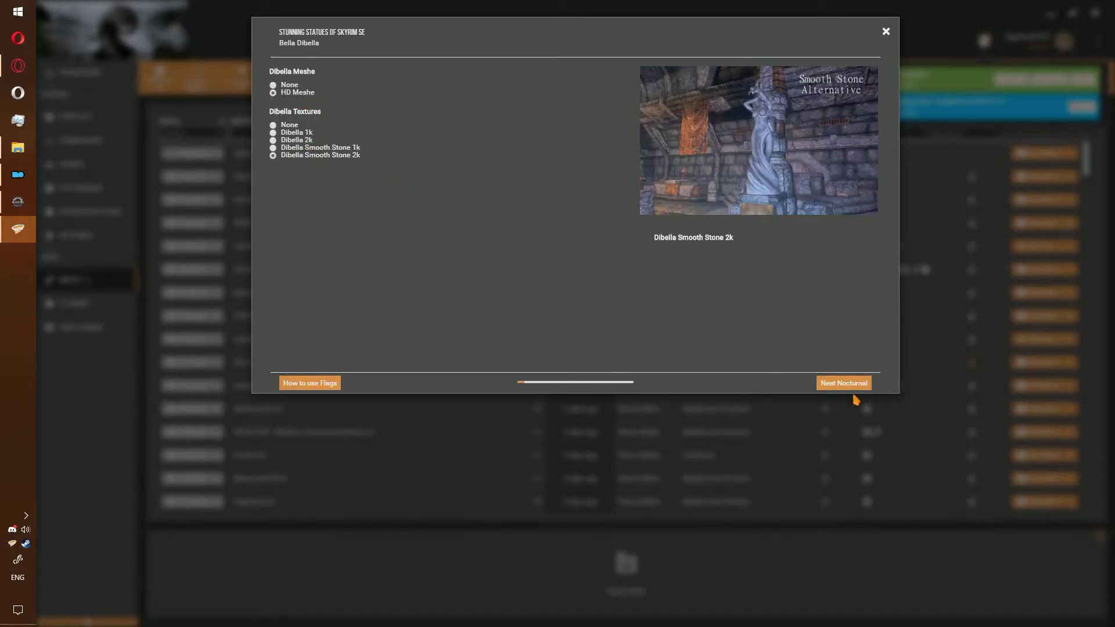
Choose HD Meshe with Dibella Smooth Stone 2k for Dibella and HD Meshe with Azura 2k for Azura, and complete the statue choices through Ysgramor
{"action": "left_click", "coordinate": [849, 384]}
{"action": "left_click", "coordinate": [844, 383]}
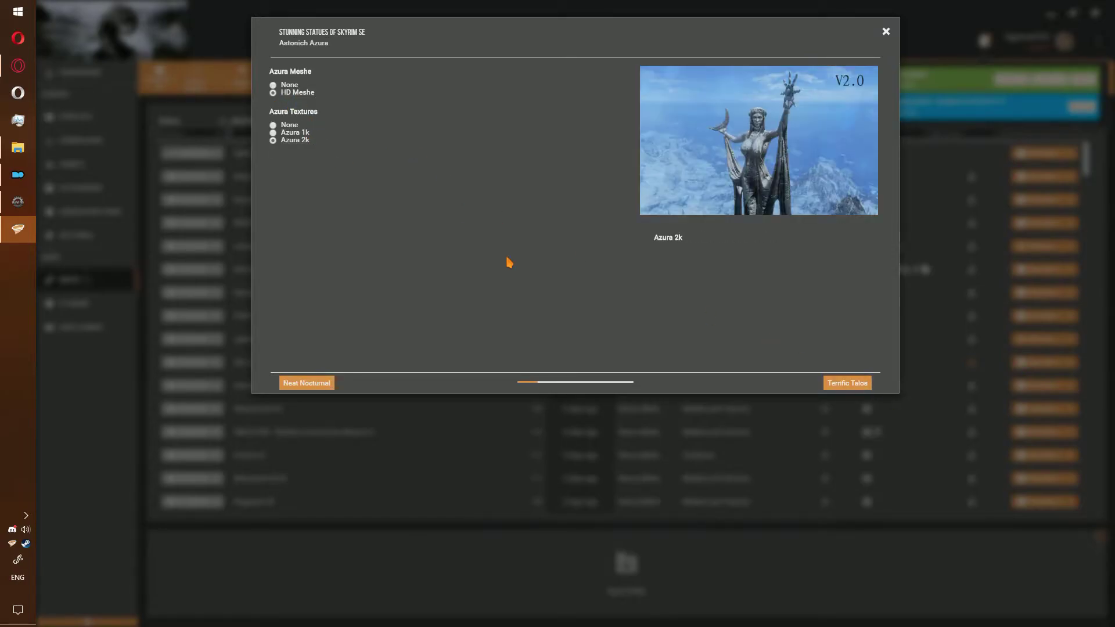
{"action": "left_click", "coordinate": [857, 385]}
{"action": "key", "text": "Return"}
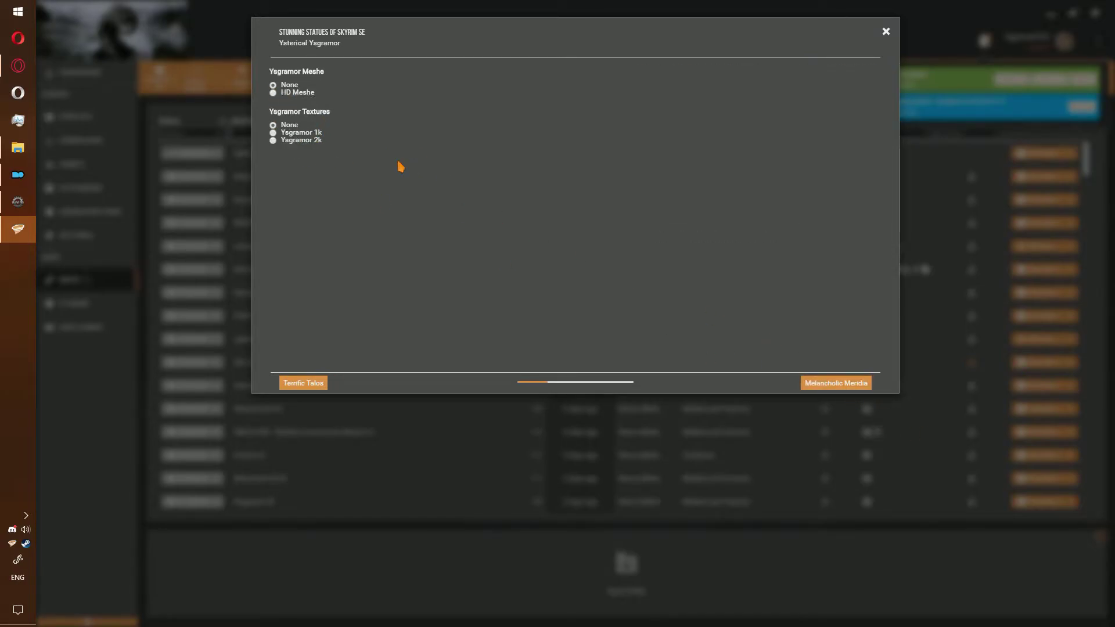
{"action": "key", "text": "Return"}
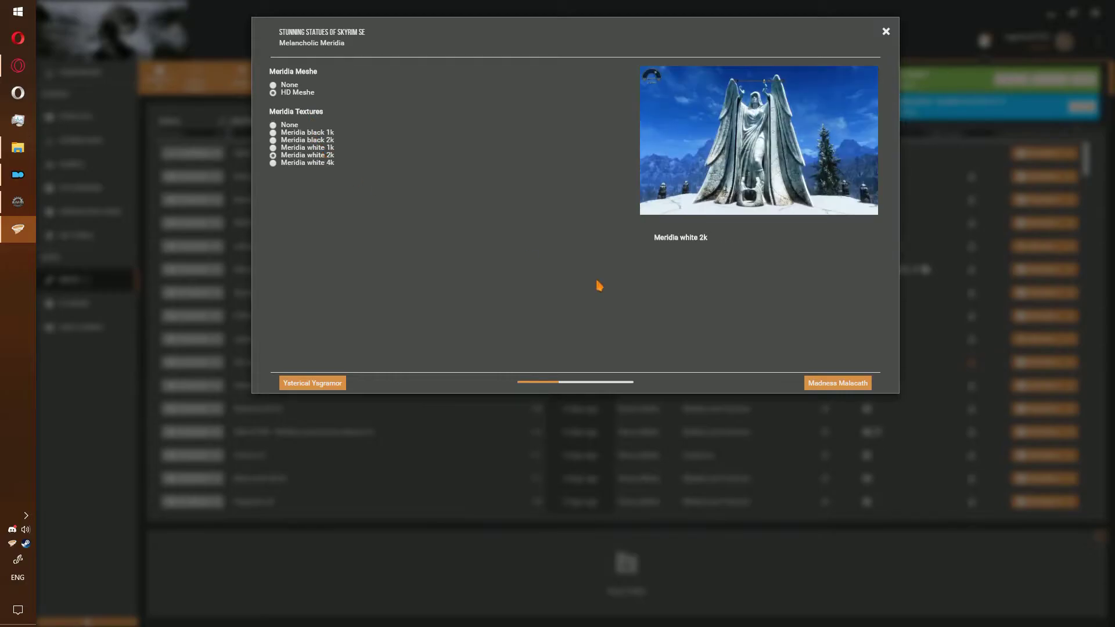
Choose HD Meshe with Meridia white 2k for Meridia and HD Meshe with Clavicus 2k for Clavicus, and complete the statue choices through Mara
{"action": "left_click", "coordinate": [838, 383]}
{"action": "key", "text": "Return"}
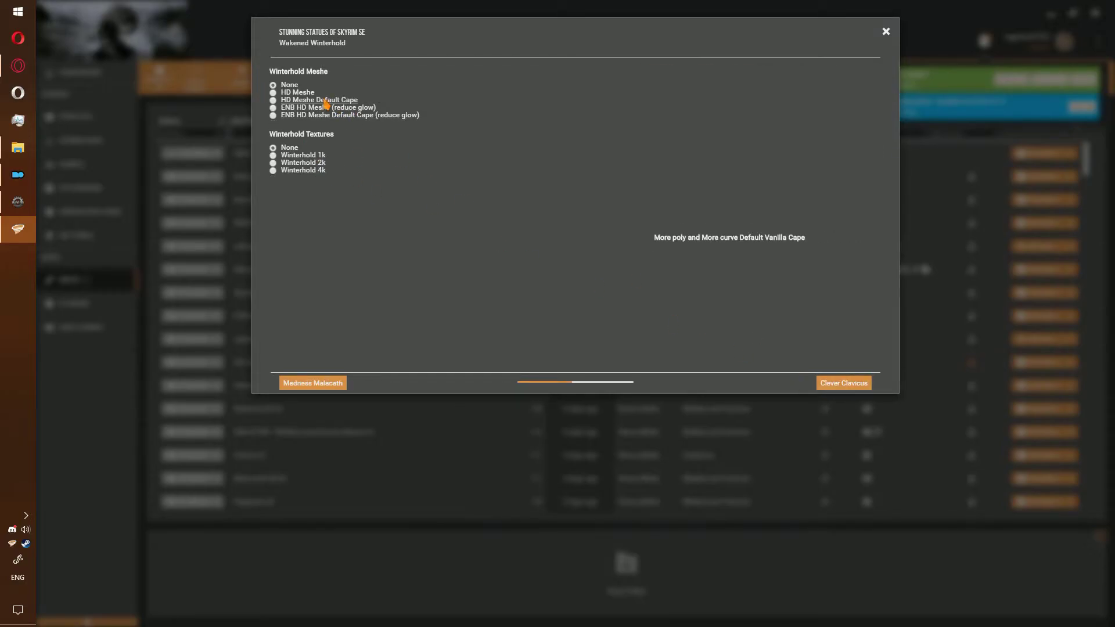
{"action": "key", "text": "Return"}
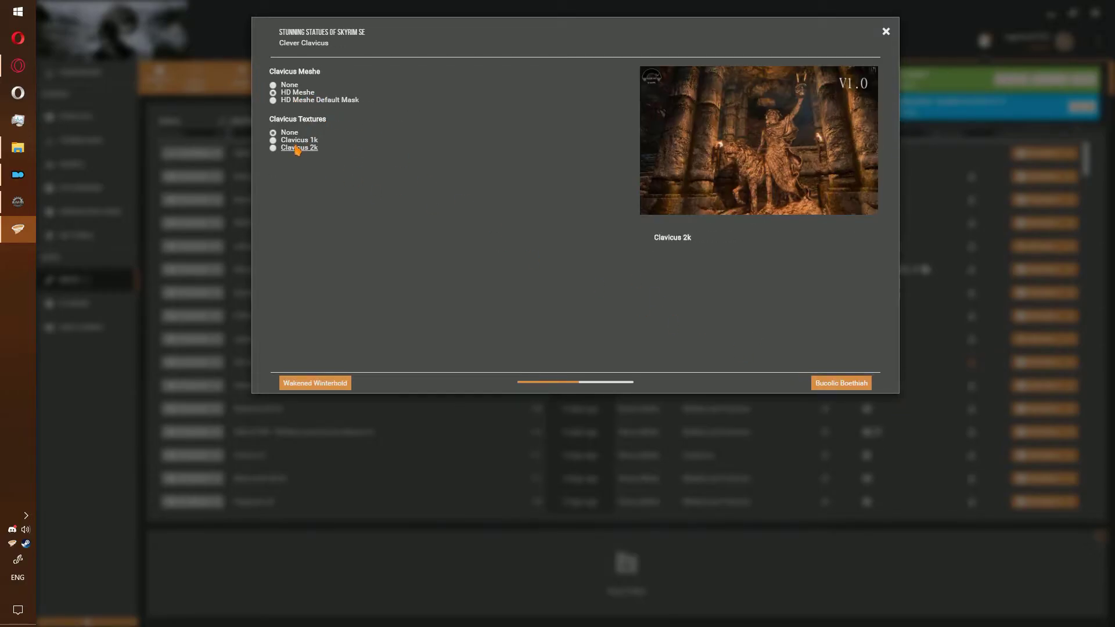
{"action": "left_click", "coordinate": [836, 383]}
{"action": "key", "text": "Return"}
{"action": "key", "text": "Return"}
{"action": "key", "text": "Return"}
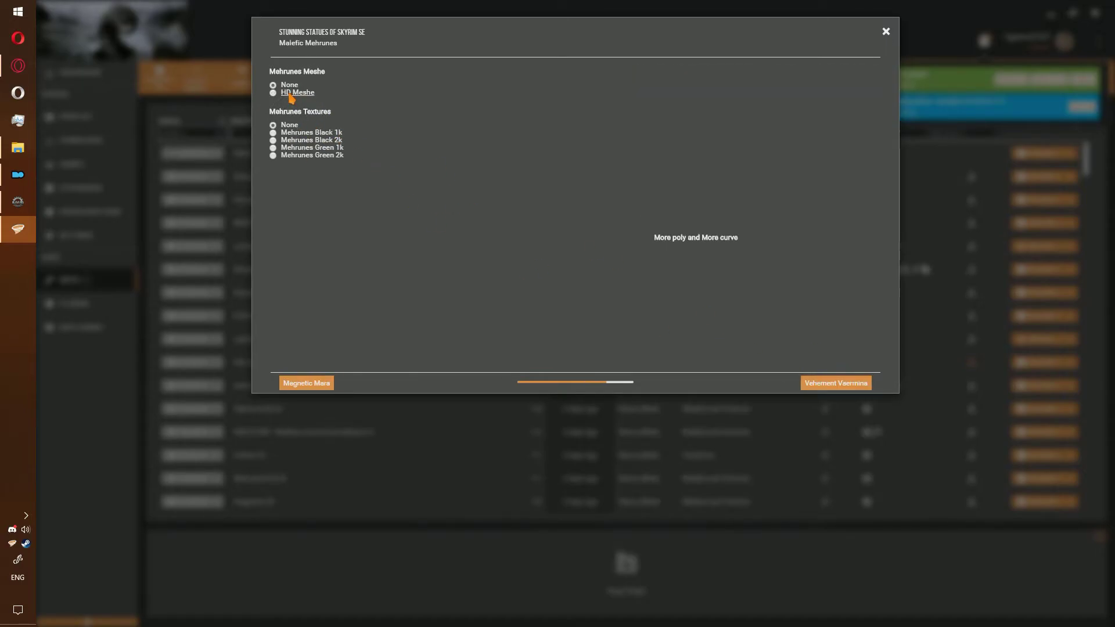
Choose HD Meshe for Mehrunes and HD Meshe with Falmer Rusty Copper 2k for Falmer, and complete the Stunning Statues installation
{"action": "left_click", "coordinate": [839, 383]}
{"action": "left_click", "coordinate": [839, 384]}
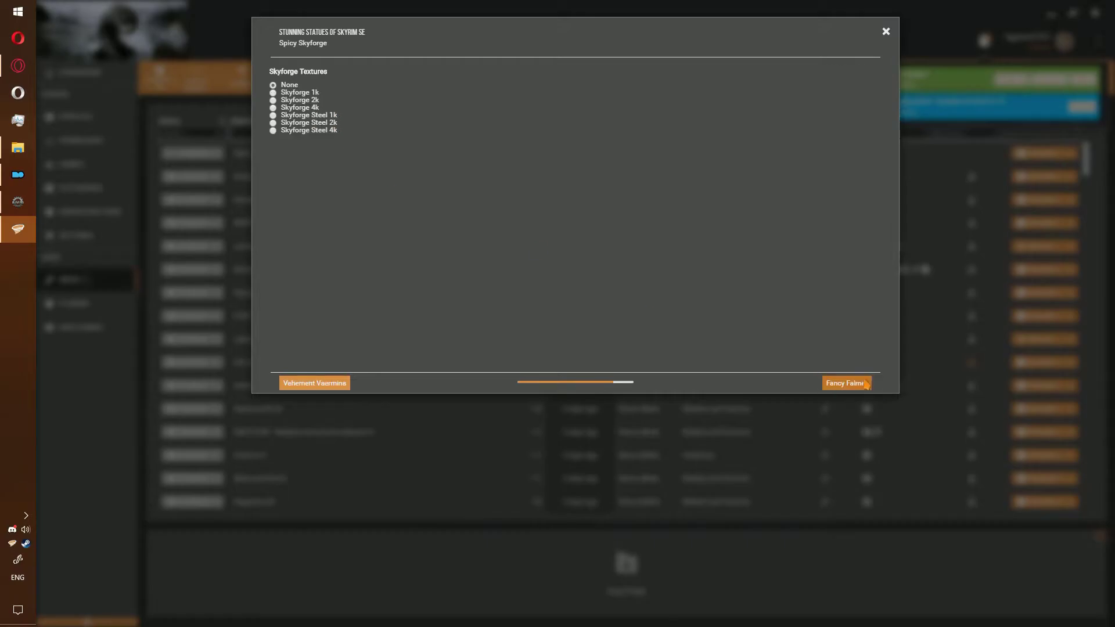
{"action": "left_click", "coordinate": [840, 385]}
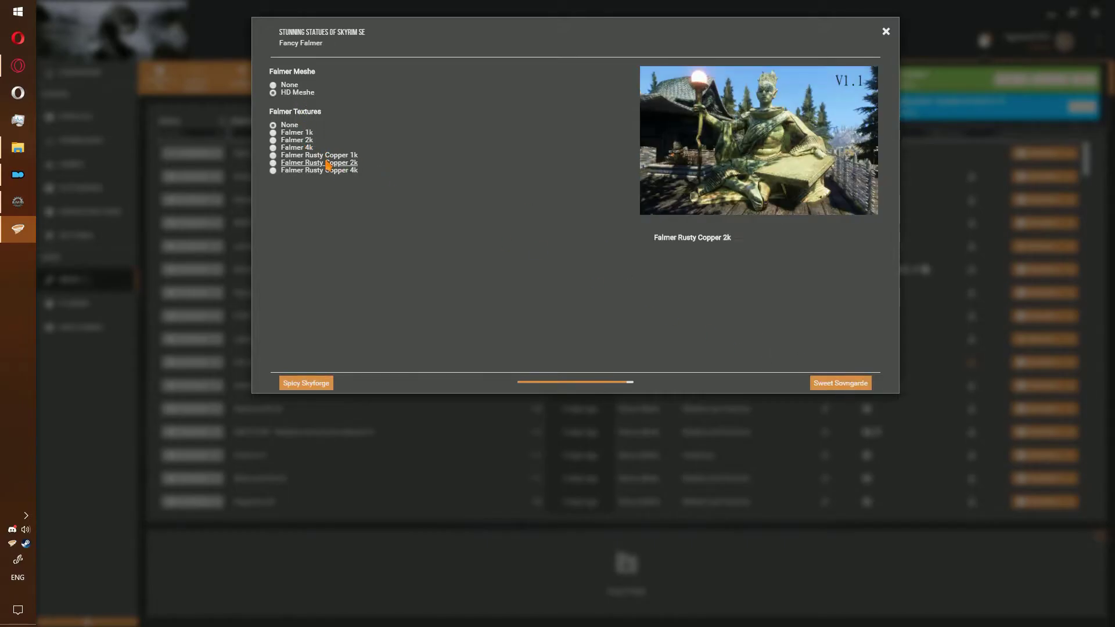
{"action": "key", "text": "Return"}
{"action": "key", "text": "Return"}
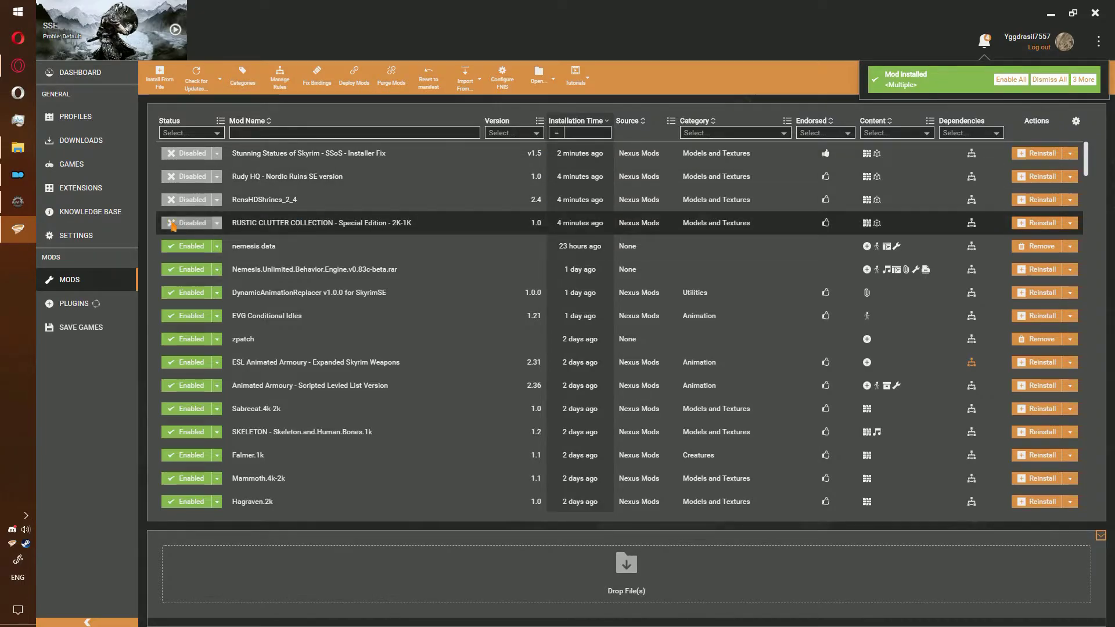
Launch Cathedral_Assets_Optimizer.exe from the games\tools\CAO folder on drive D
{"action": "mouse_move", "coordinate": [17, 148]}
{"action": "left_click", "coordinate": [142, 153]}
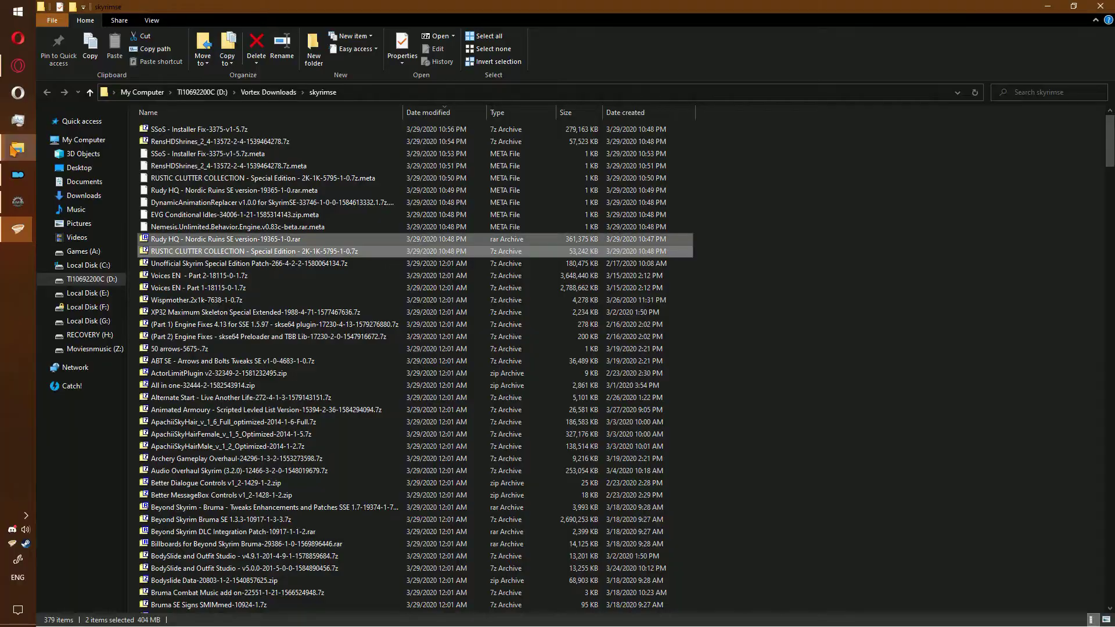
{"action": "left_click", "coordinate": [83, 283]}
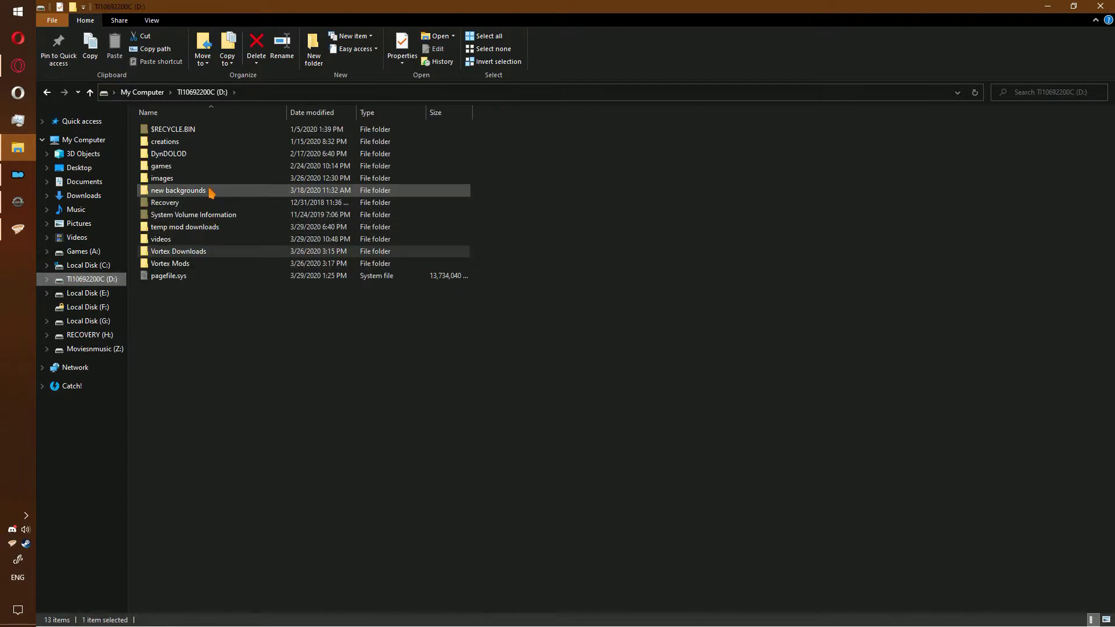
{"action": "double_click", "coordinate": [210, 169]}
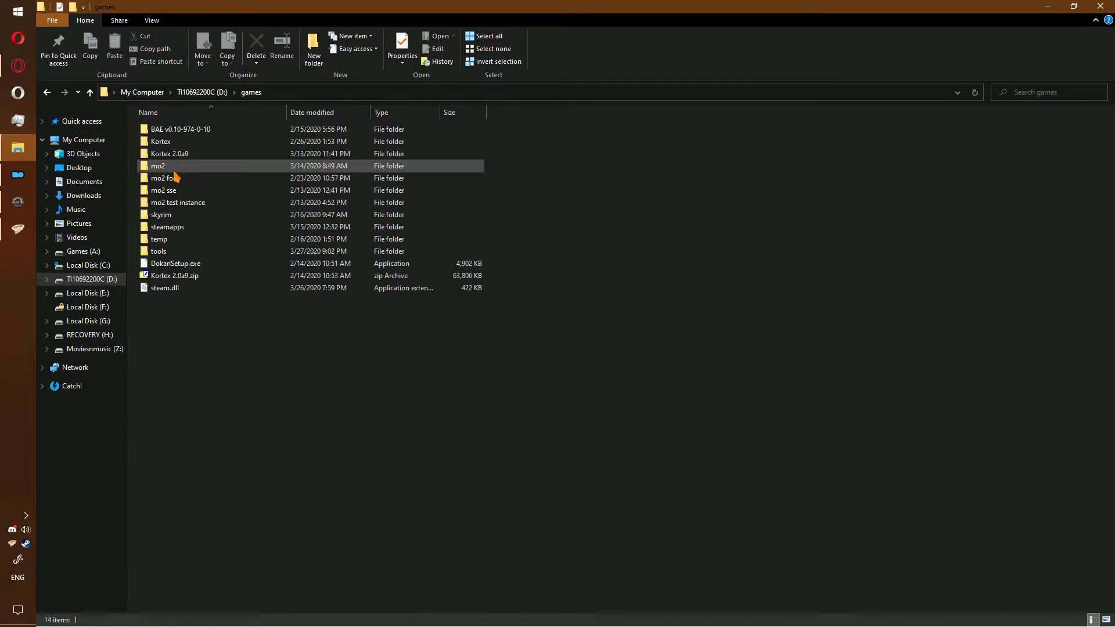
{"action": "double_click", "coordinate": [219, 251]}
{"action": "double_click", "coordinate": [159, 166]}
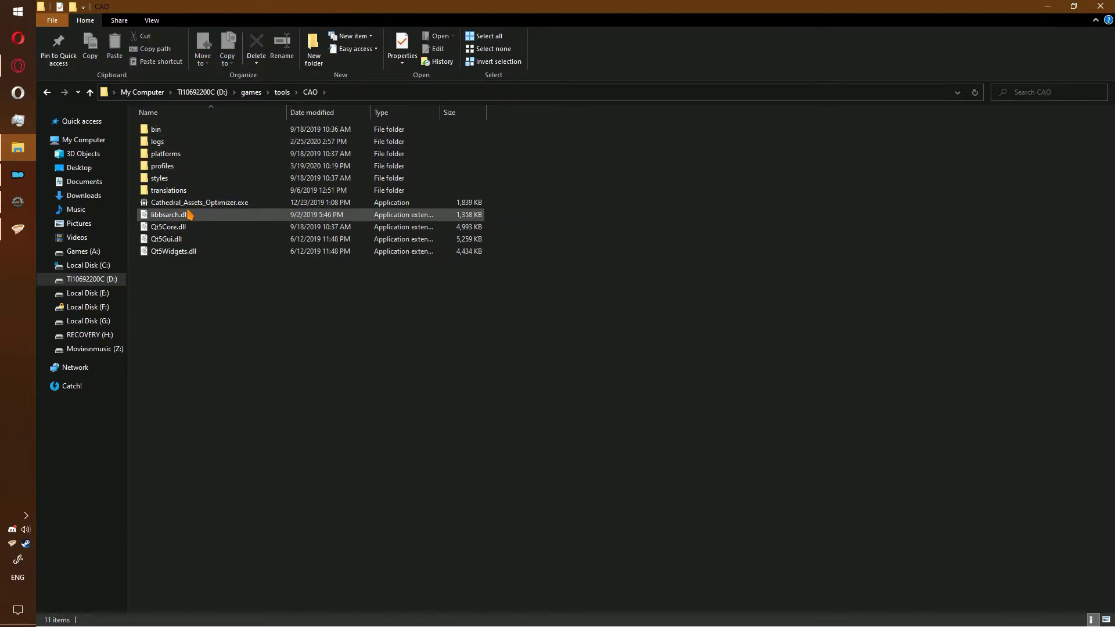
{"action": "double_click", "coordinate": [184, 206]}
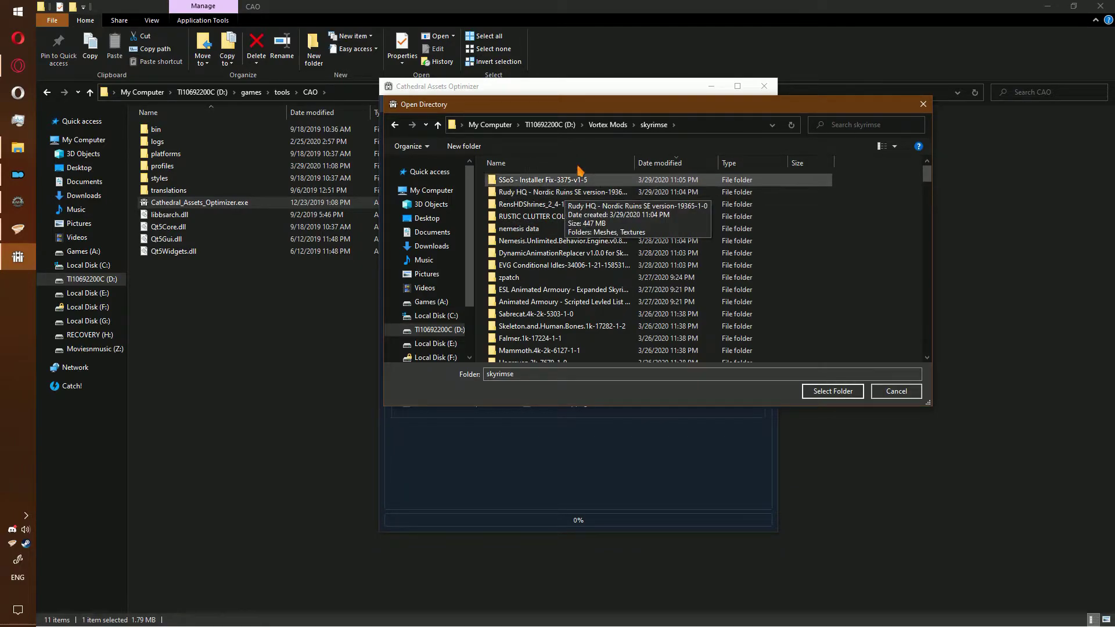
Set the optimizer's directory to Rudy HQ - Nordic Ruins SE version-19365-1-0 in Vortex Mods\skyrimse, and display the mesh settings
{"action": "double_click", "coordinate": [596, 193]}
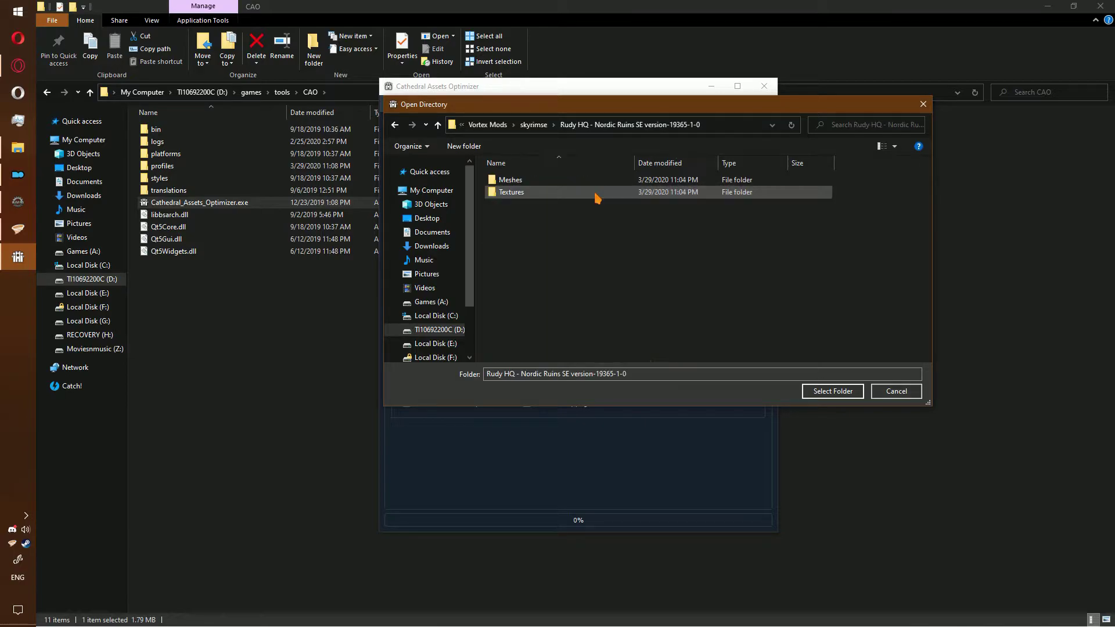
{"action": "left_click", "coordinate": [832, 391]}
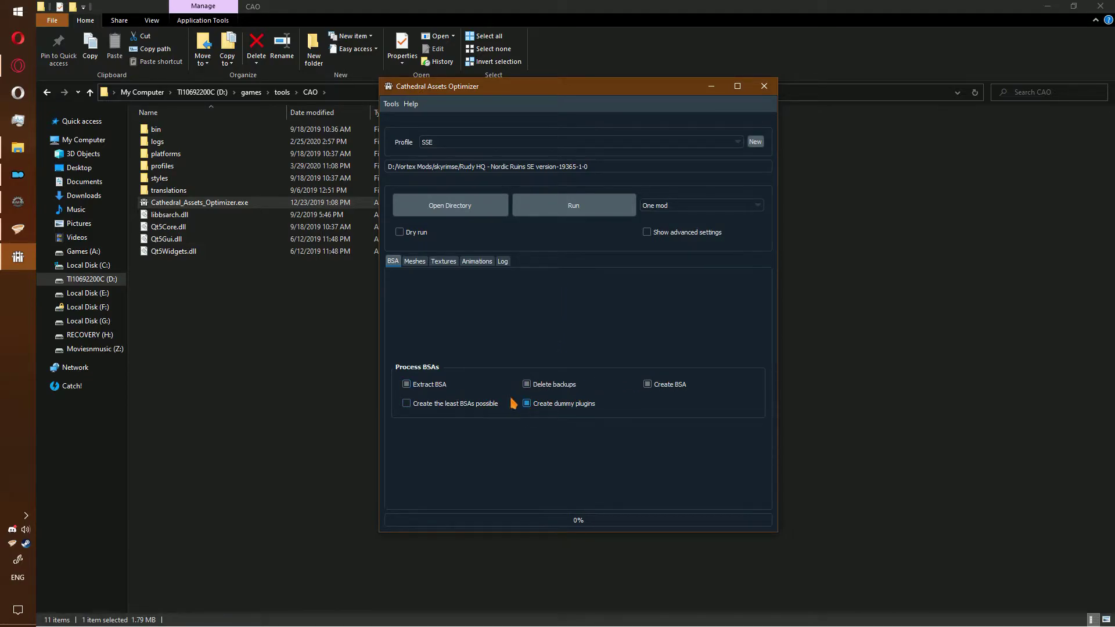
{"action": "left_click", "coordinate": [415, 261]}
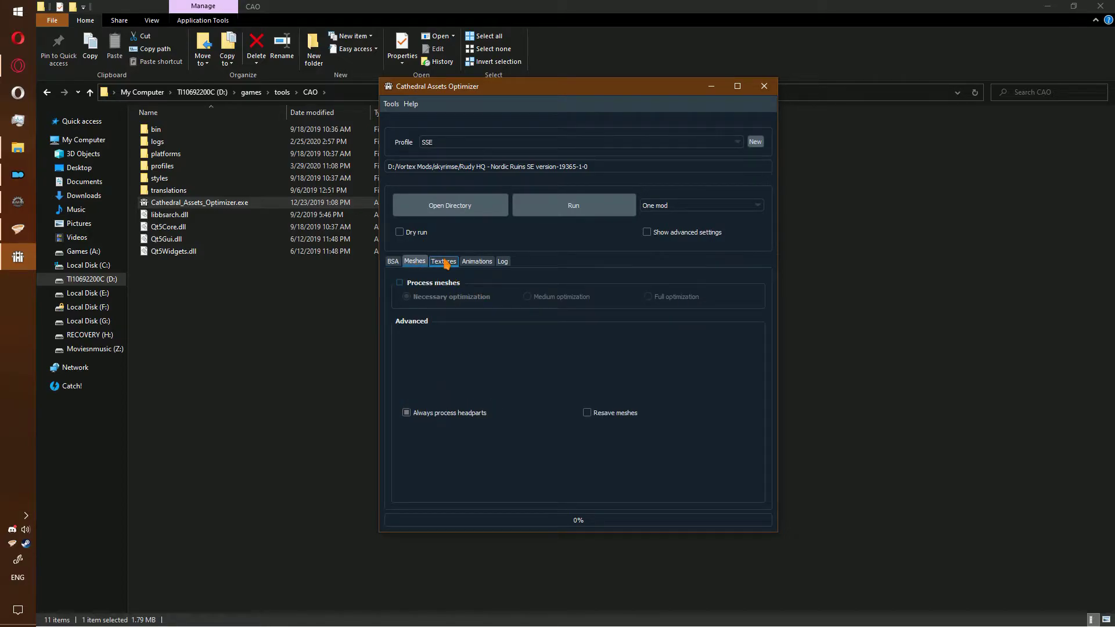
Review the texture, animation, mesh and BSA settings and run the optimizer on the Rudy HQ - Nordic Ruins mod
{"action": "left_click", "coordinate": [444, 261]}
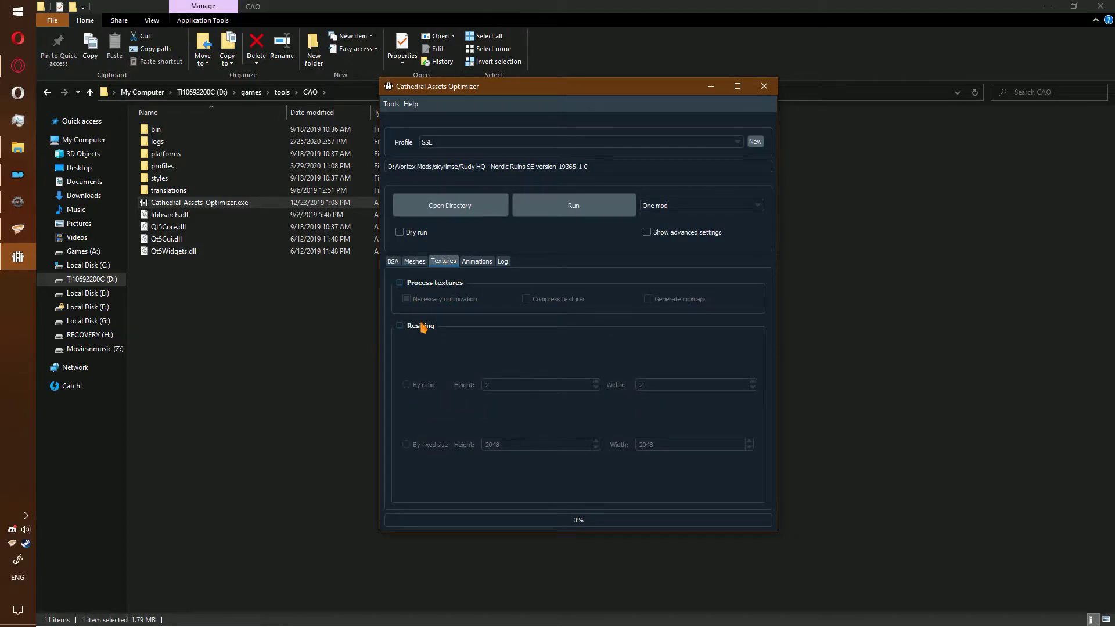
{"action": "left_click", "coordinate": [483, 262]}
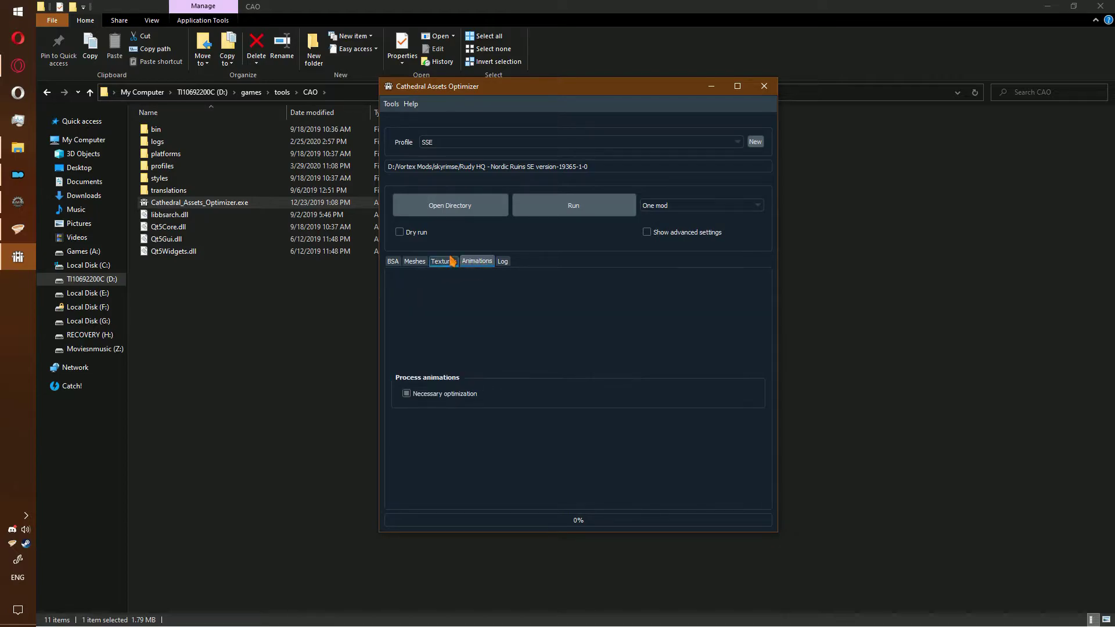
{"action": "left_click", "coordinate": [415, 262]}
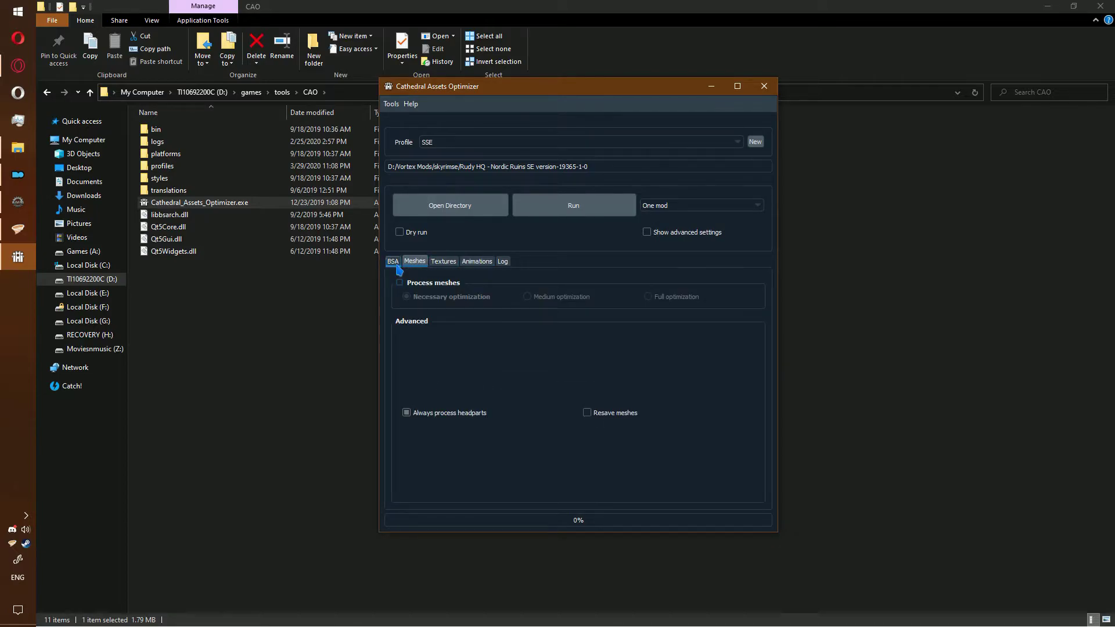
{"action": "left_click", "coordinate": [396, 264]}
{"action": "left_click", "coordinate": [565, 205]}
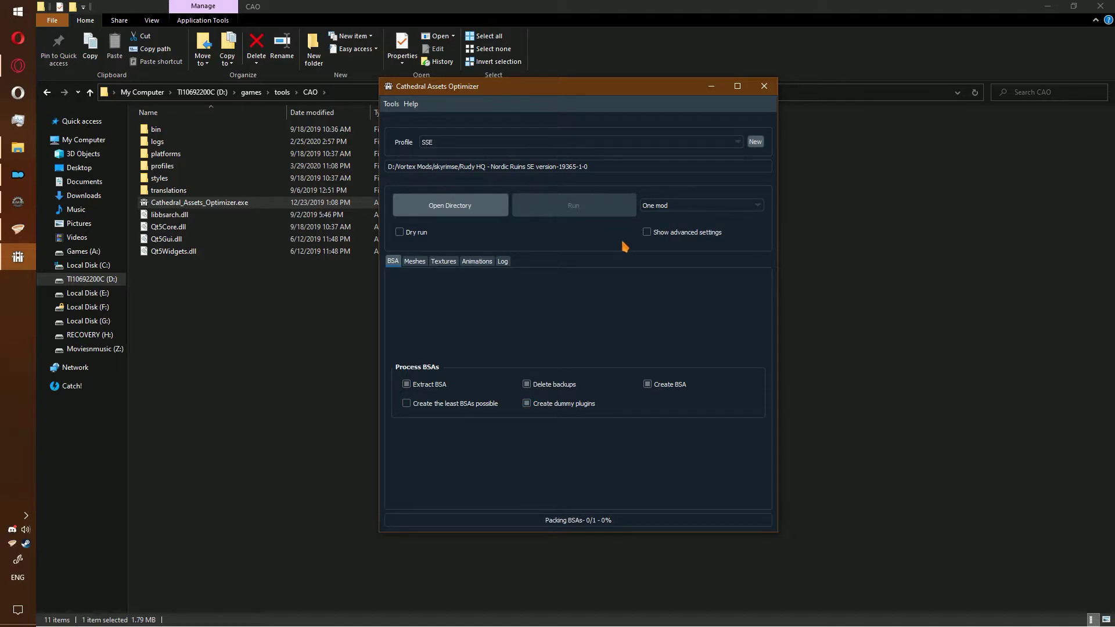
Set the optimizer's directory to RUSTIC CLUTTER COLLECTION - Special Edition - 2K-1K-5795-1-0 in Vortex Mods\skyrimse and run it
{"action": "left_click", "coordinate": [416, 203]}
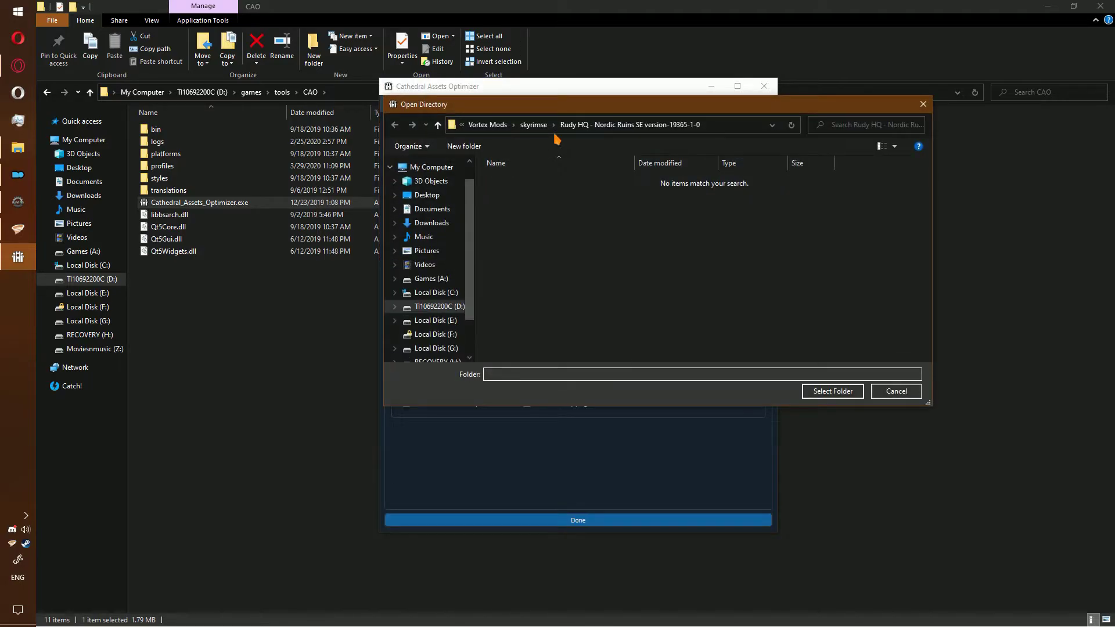
{"action": "left_click", "coordinate": [533, 125]}
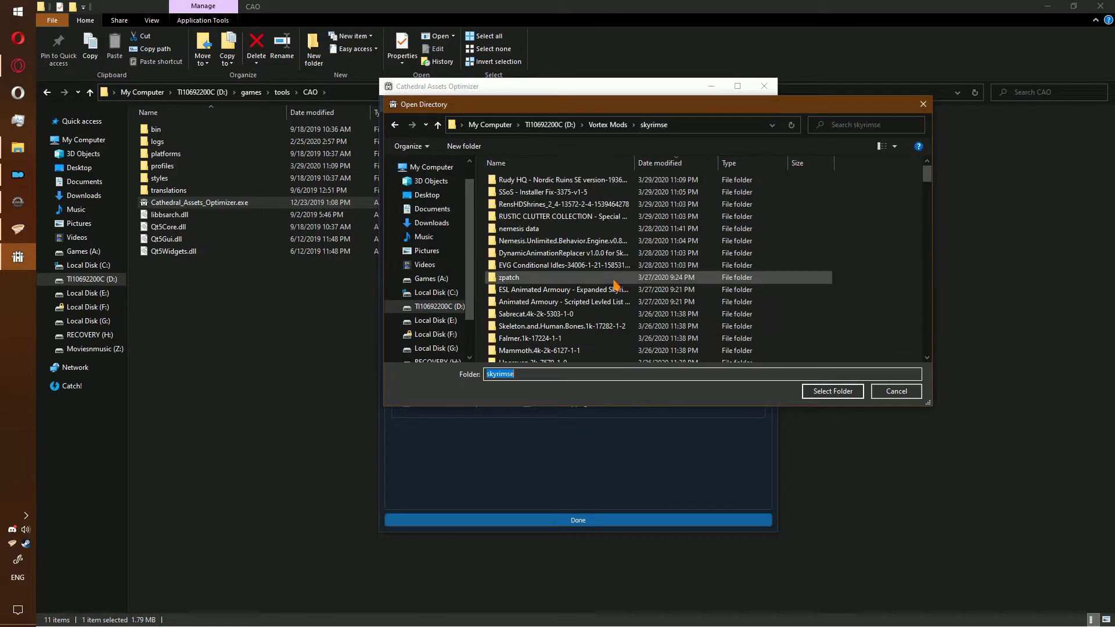
{"action": "double_click", "coordinate": [547, 219]}
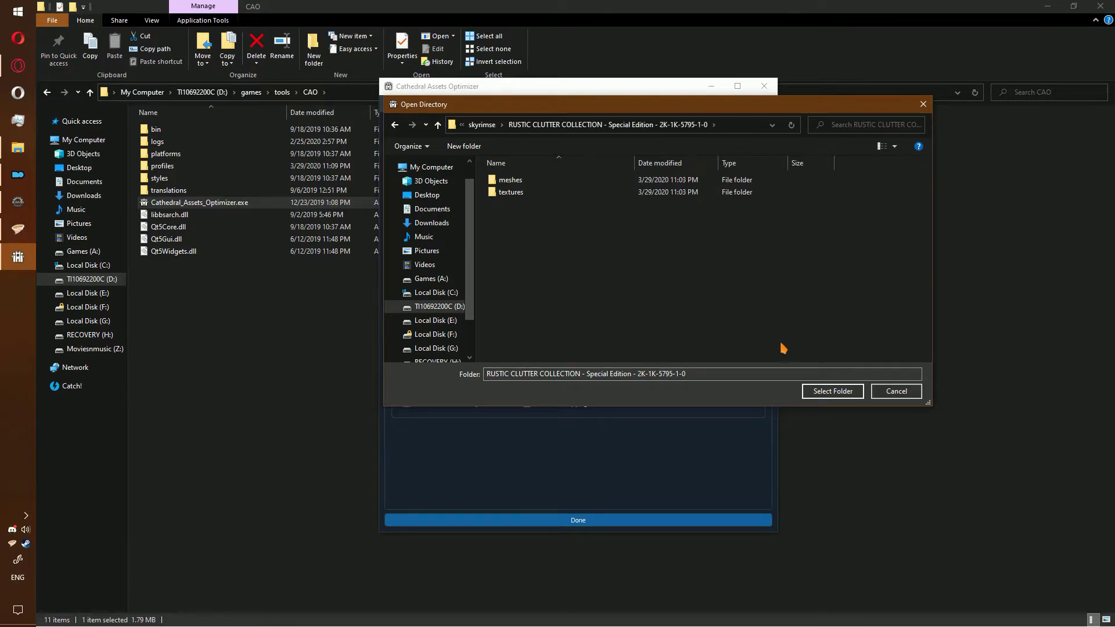
{"action": "left_click", "coordinate": [833, 391]}
{"action": "left_click", "coordinate": [598, 209]}
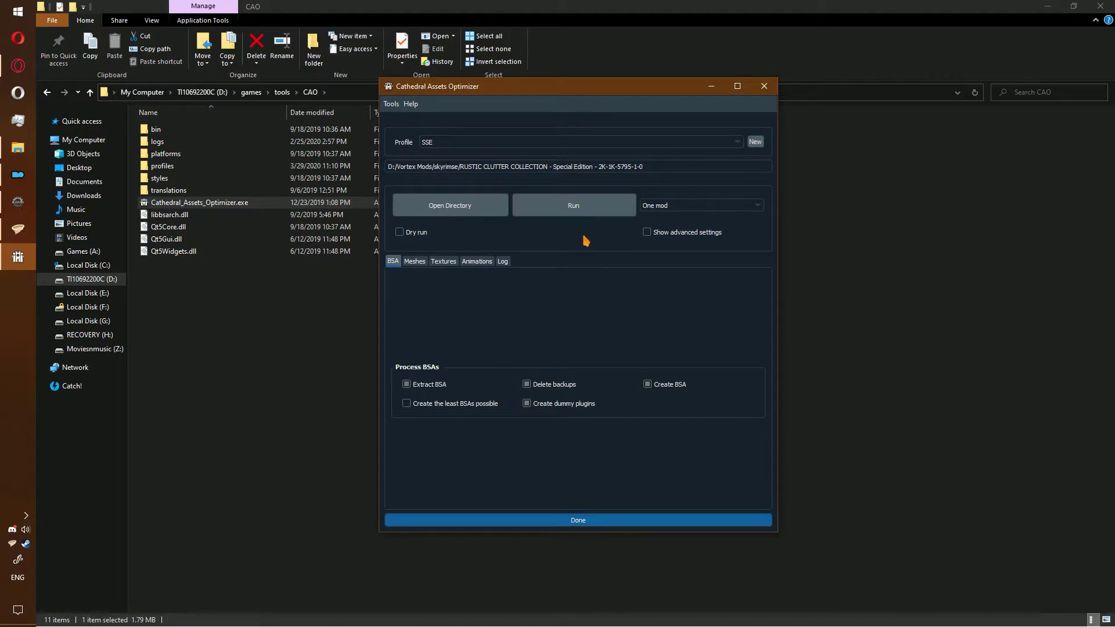
Switch to Vortex, enable all newly installed mods, and check the files in the RUSTIC CLUTTER COLLECTION mod's folder
{"action": "left_click", "coordinate": [4, 227]}
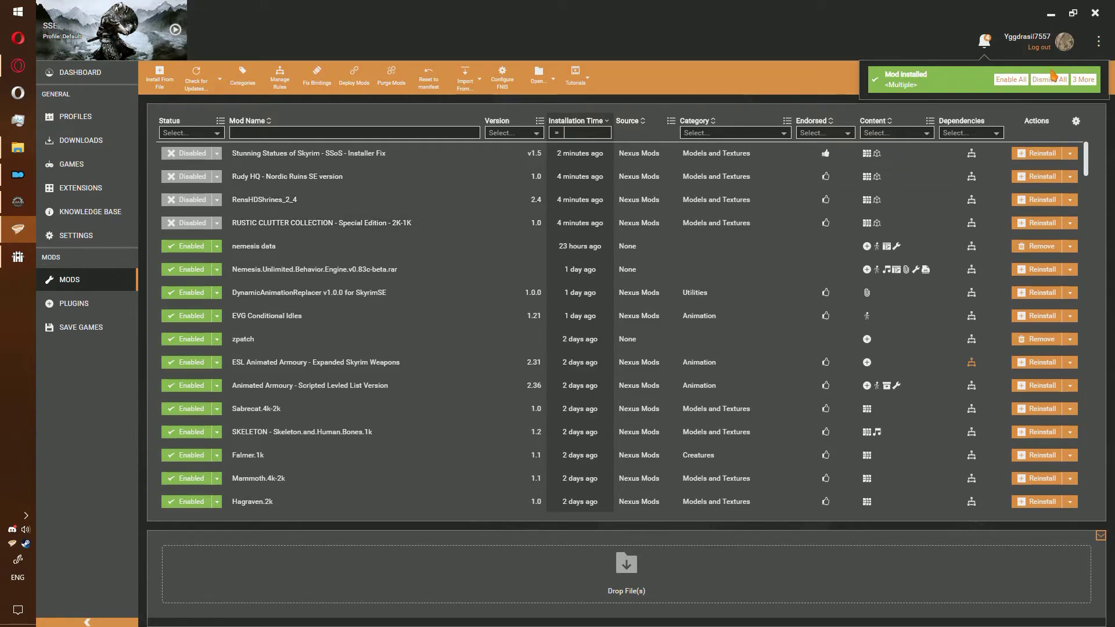
{"action": "left_click", "coordinate": [1019, 80]}
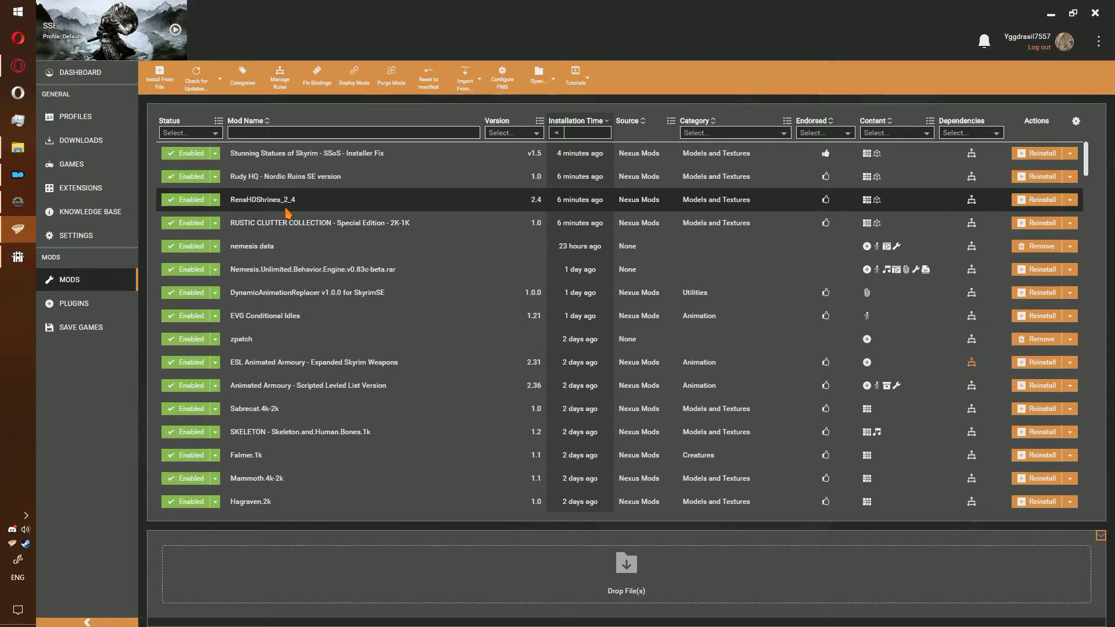
{"action": "right_click", "coordinate": [319, 230]}
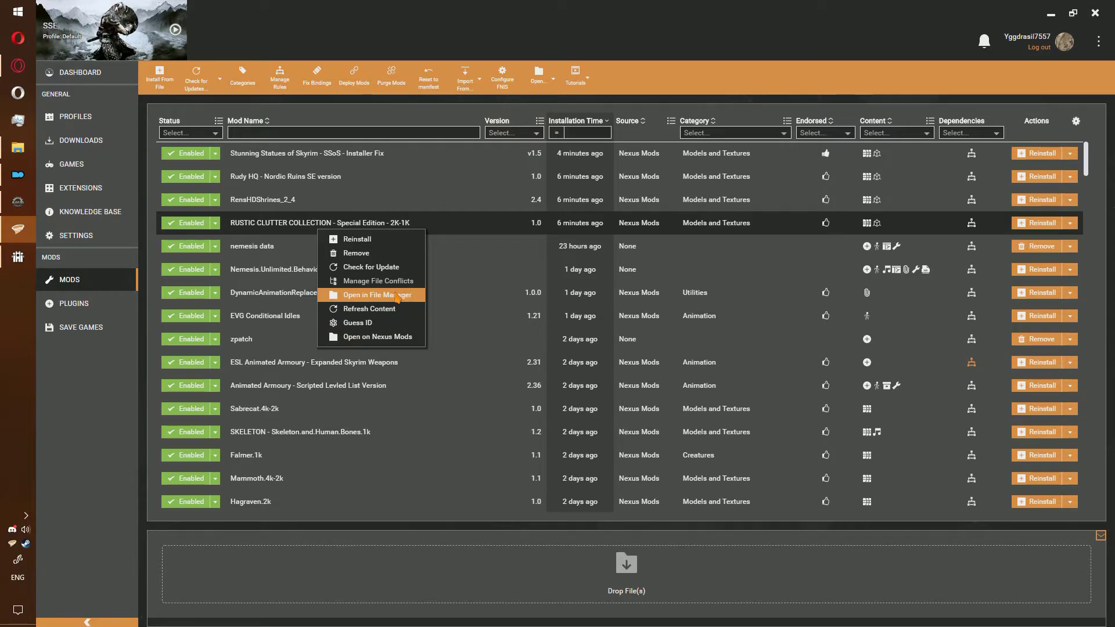
{"action": "left_click", "coordinate": [397, 296]}
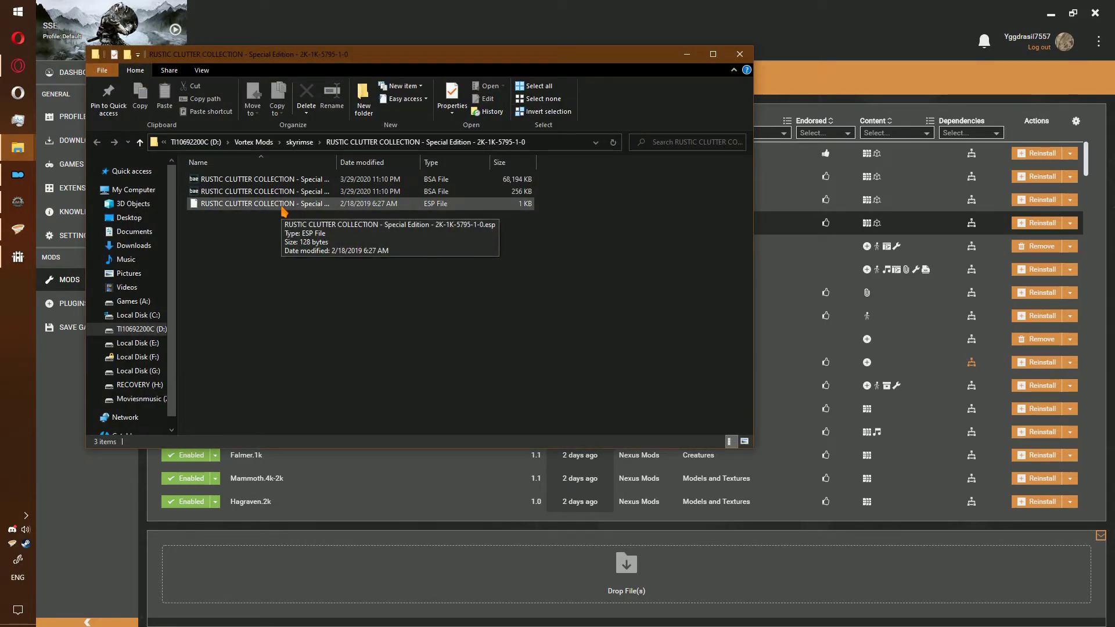
{"action": "left_click", "coordinate": [740, 54]}
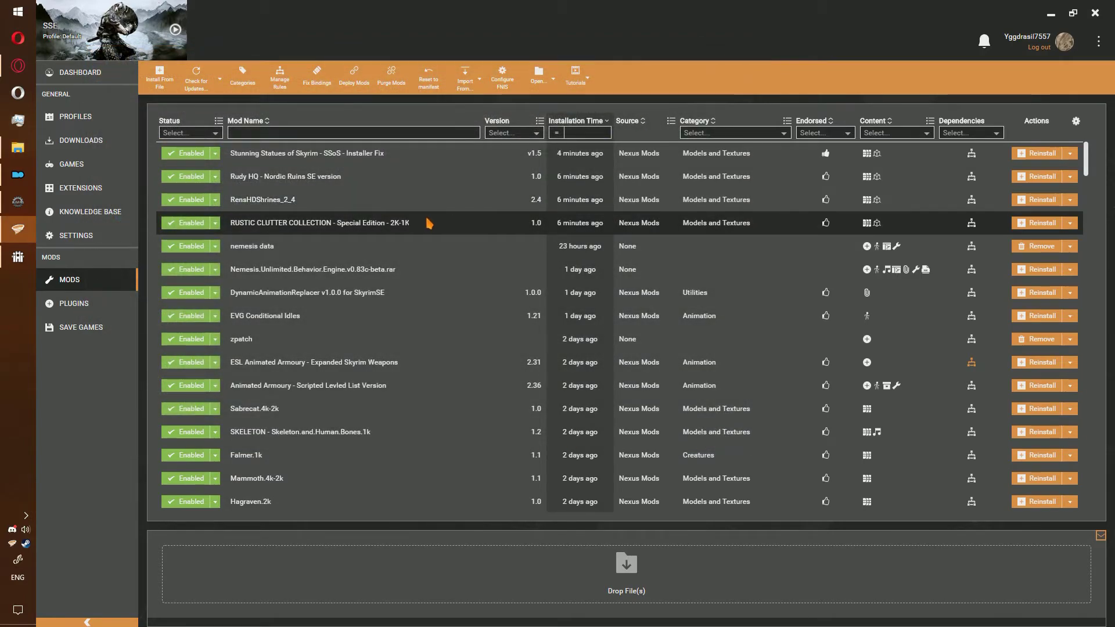
Filter the plugins by "rud" and assign Rudy HQ - Nordic Ruins SE version-19365-1-0.esp to the Large Textures group
{"action": "left_click", "coordinate": [65, 303]}
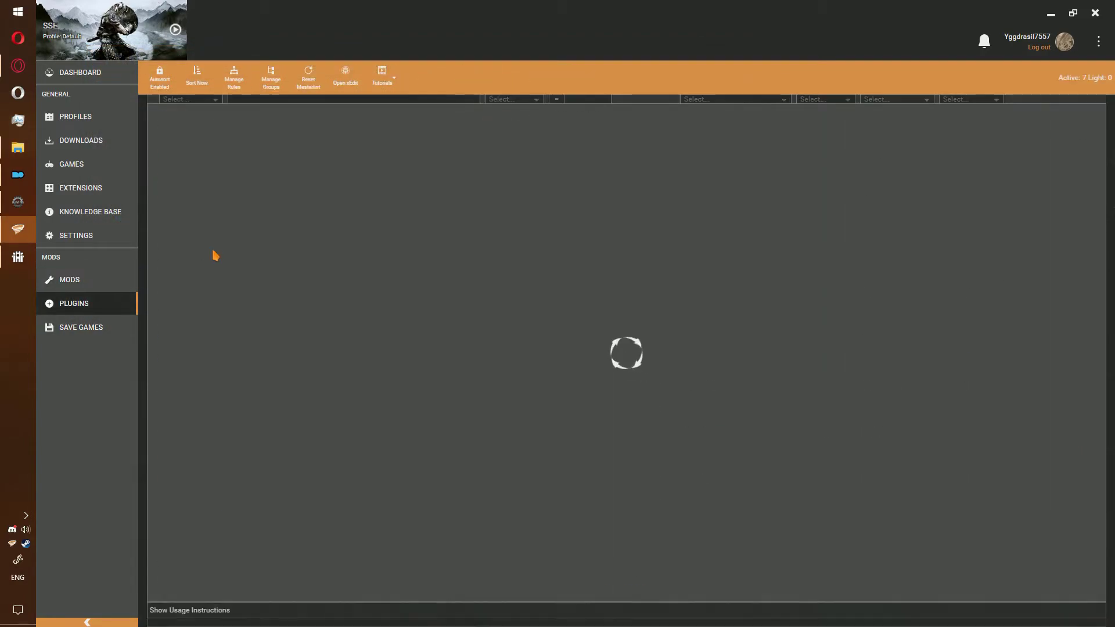
{"action": "left_click", "coordinate": [294, 132]}
{"action": "type", "text": "rud"}
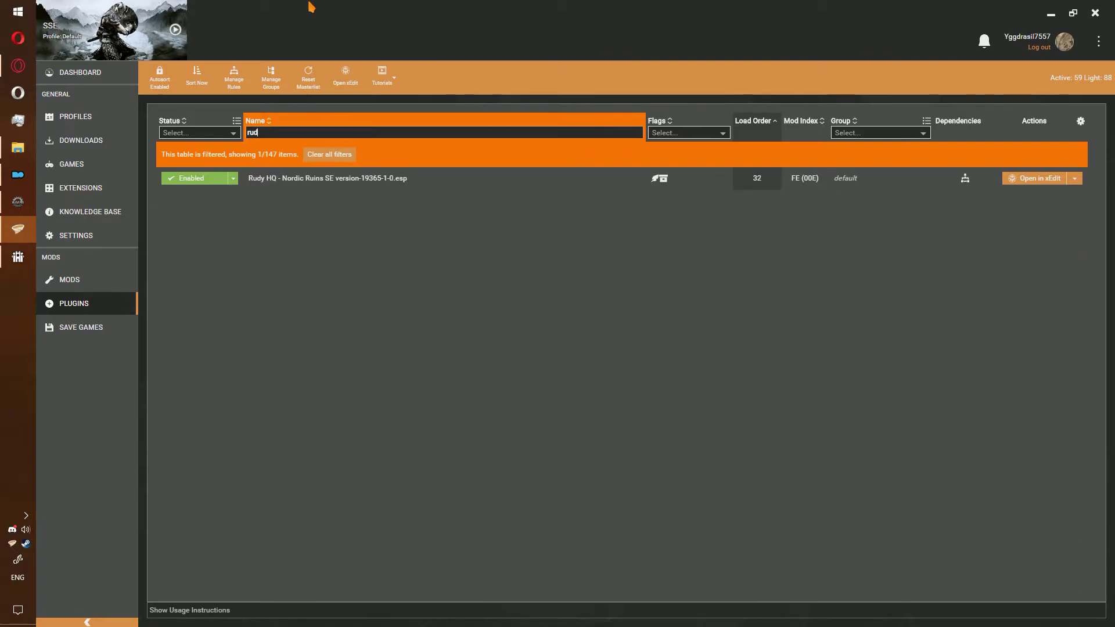
{"action": "left_click", "coordinate": [568, 178]}
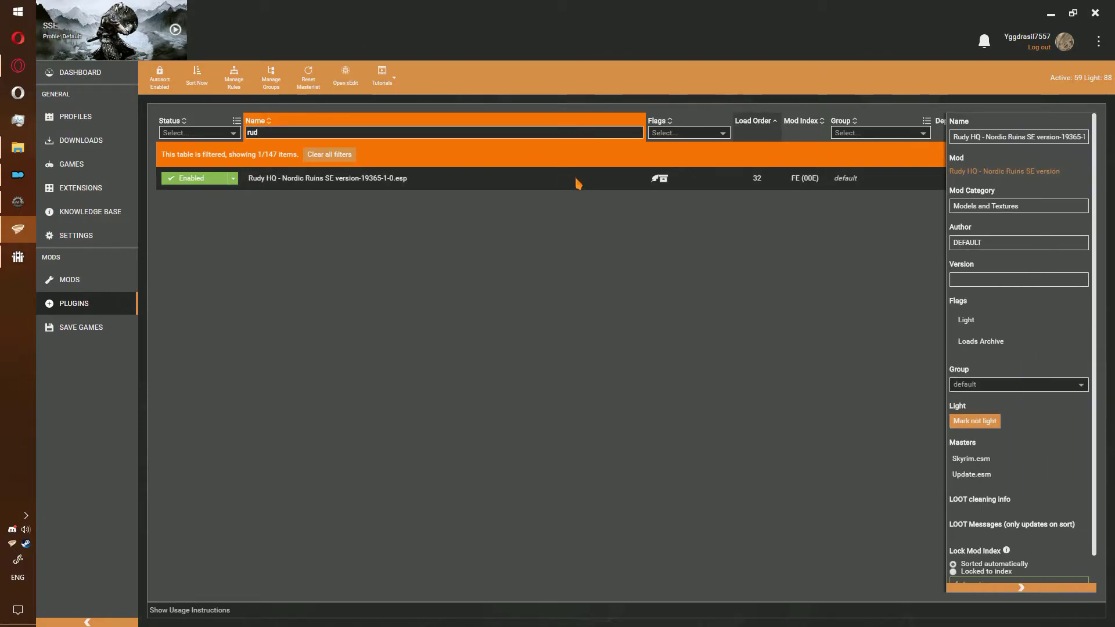
{"action": "left_click", "coordinate": [976, 384]}
{"action": "scroll", "coordinate": [1016, 442], "scroll_direction": "down", "scroll_amount": 5}
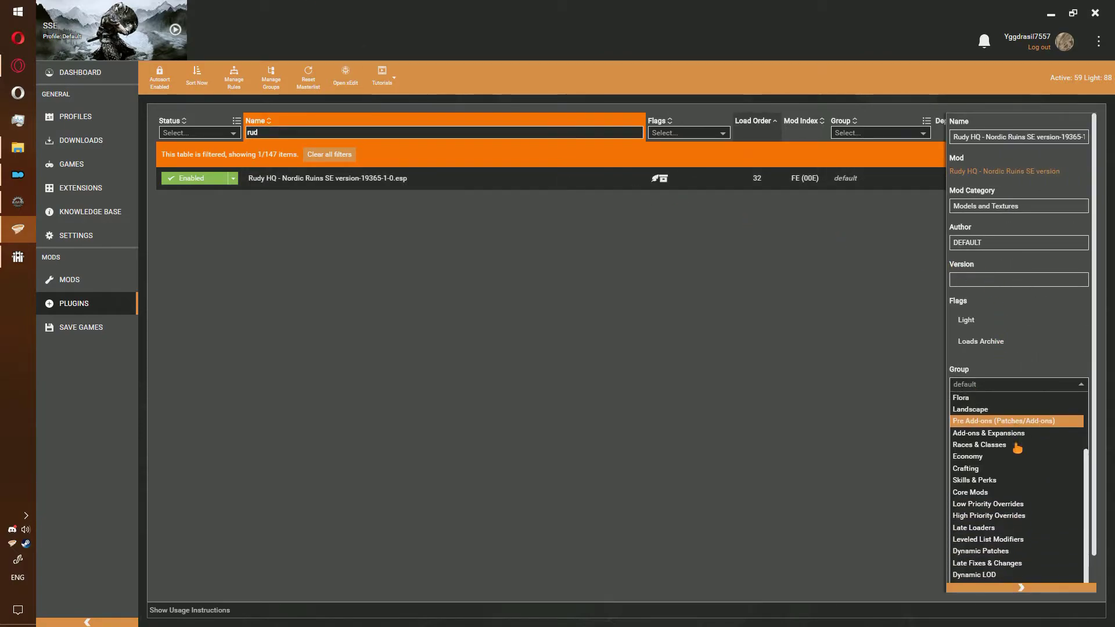
{"action": "scroll", "coordinate": [987, 412], "scroll_direction": "down", "scroll_amount": 1}
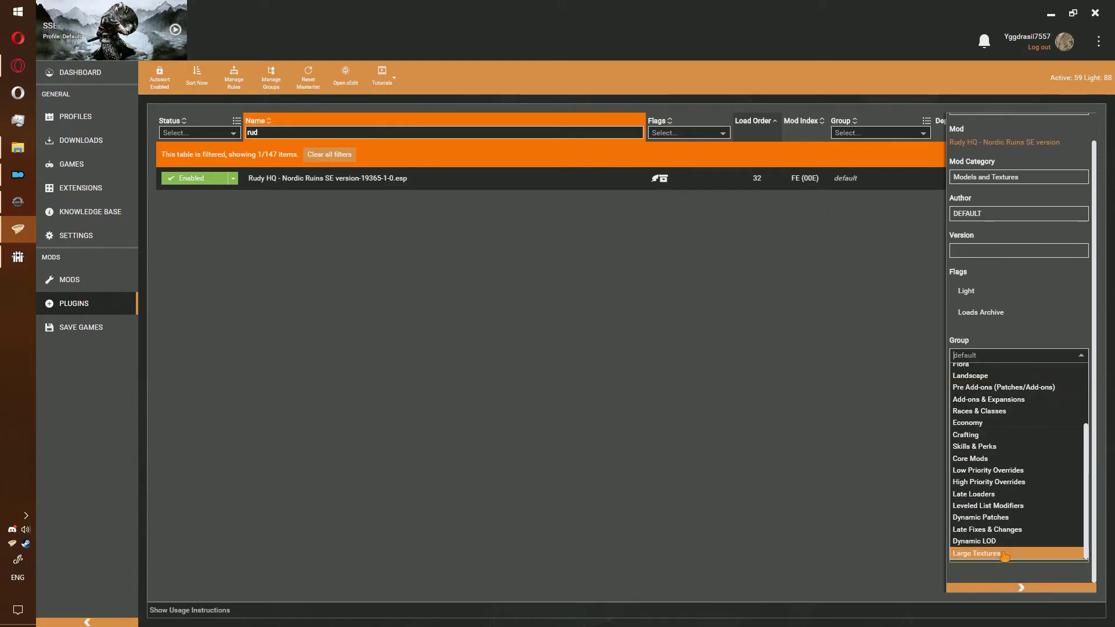
{"action": "left_click", "coordinate": [1004, 554]}
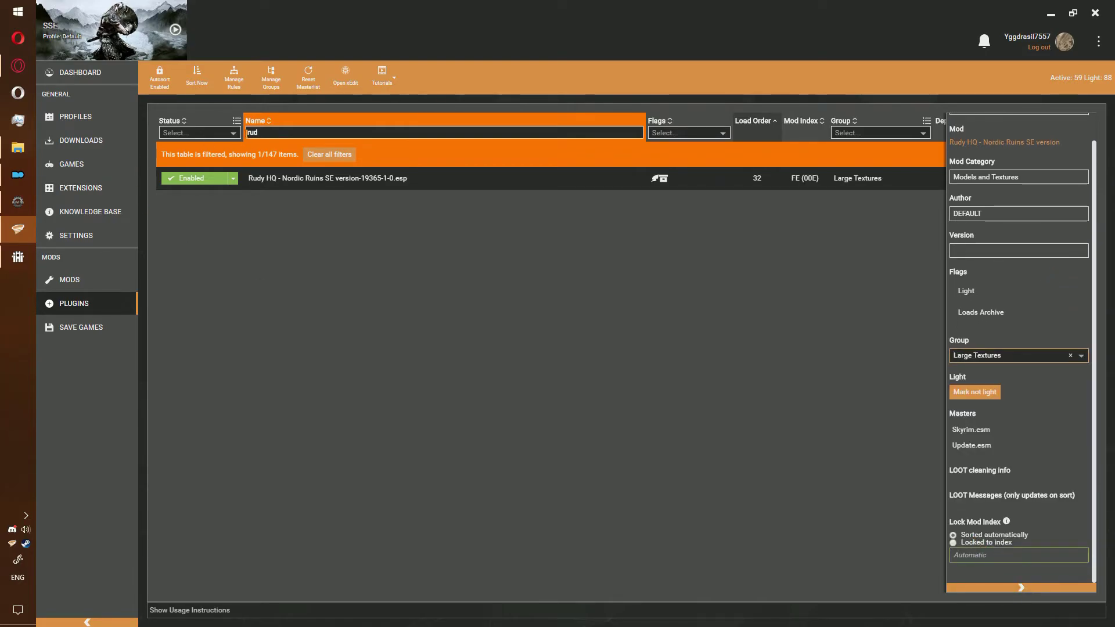
Filter the plugins by "ru" and assign RUSTIC CLUTTER COLLECTION - Special Edition - 2K-1K-5795-1-0.esp to the Large Textures group
{"action": "key", "text": "BackSpace"}
{"action": "key", "text": "BackSpace"}
{"action": "key", "text": "BackSpace"}
{"action": "type", "text": "rs"}
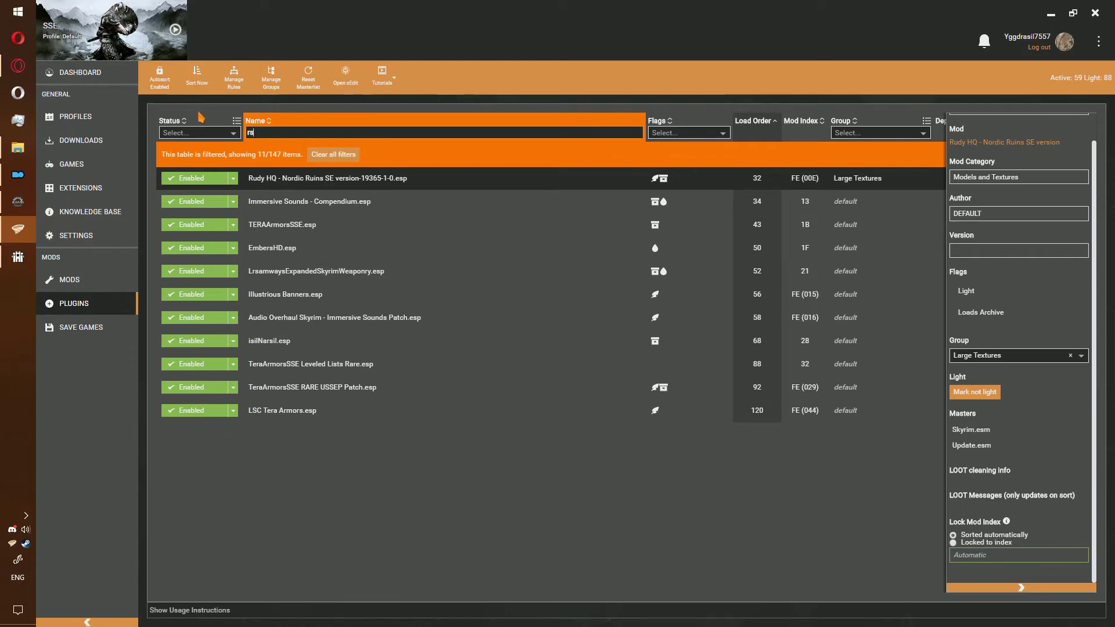
{"action": "key", "text": "BackSpace"}
{"action": "type", "text": "u"}
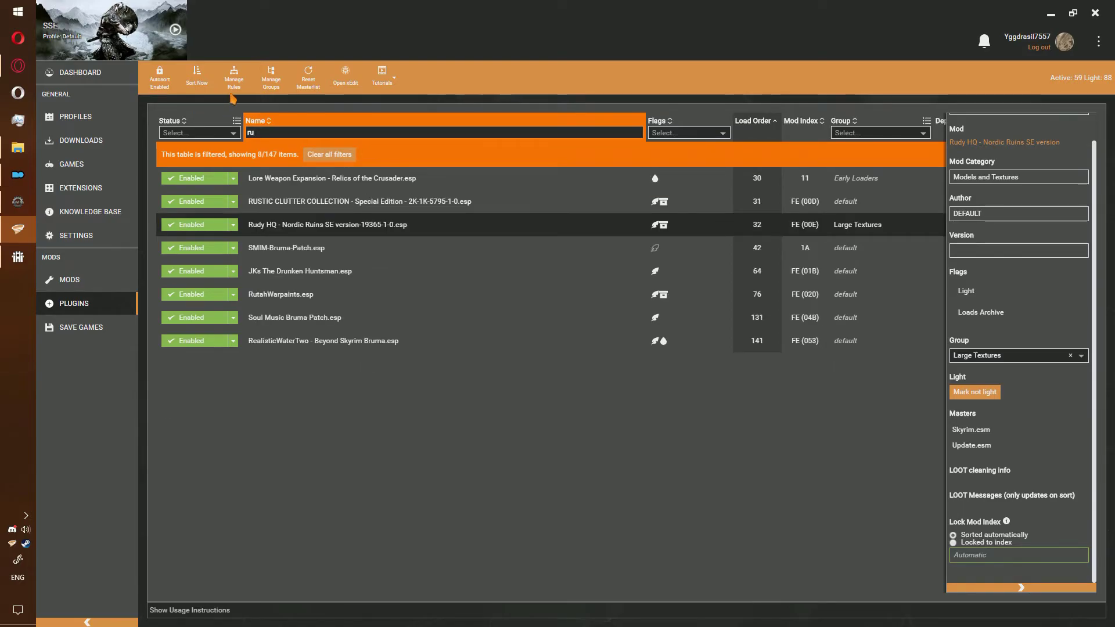
{"action": "left_click", "coordinate": [395, 205]}
{"action": "left_click", "coordinate": [956, 355]}
{"action": "scroll", "coordinate": [963, 468], "scroll_direction": "down", "scroll_amount": 2}
{"action": "scroll", "coordinate": [962, 468], "scroll_direction": "down", "scroll_amount": 2}
{"action": "left_click", "coordinate": [964, 552]}
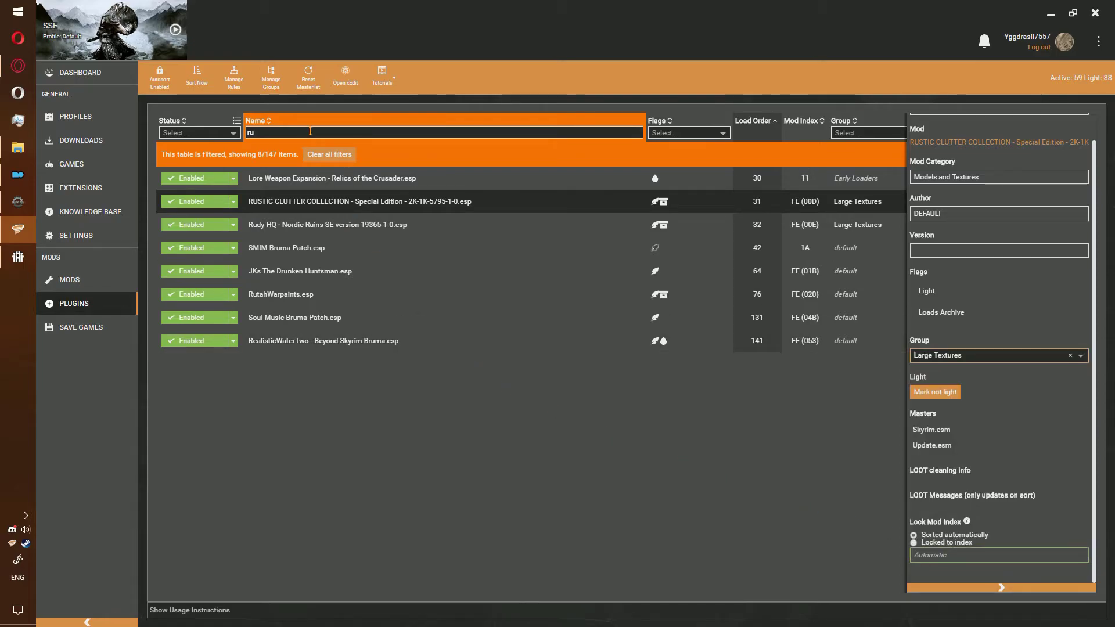
Sort the plugins, clear the name filter, and review where the Large Textures plugins sit in the load order
{"action": "left_click", "coordinate": [197, 78]}
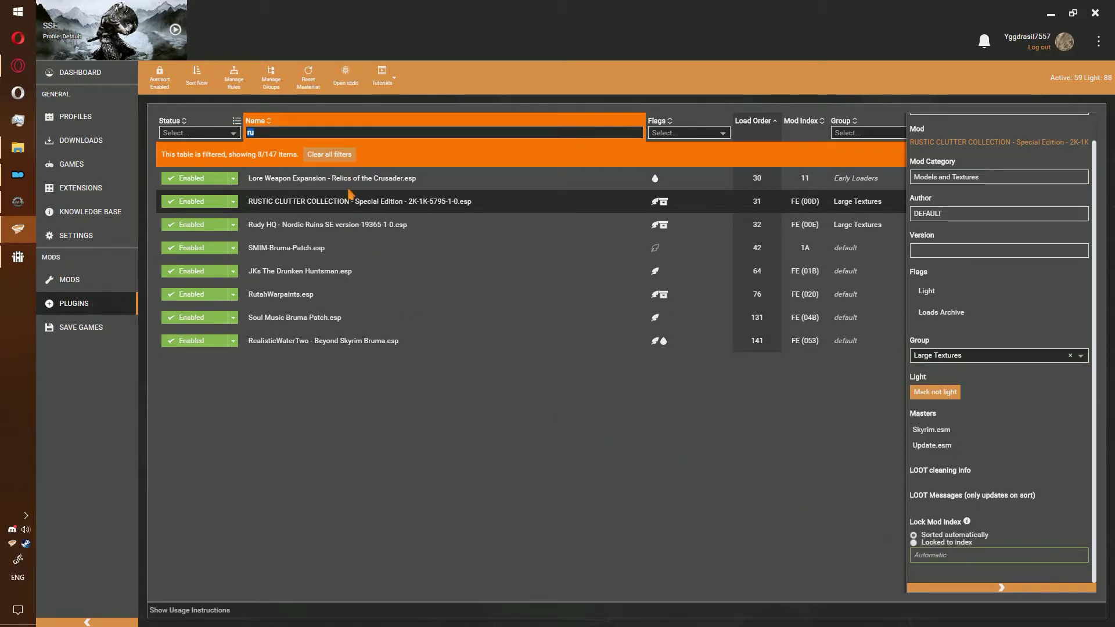
{"action": "scroll", "coordinate": [406, 487], "scroll_direction": "down", "scroll_amount": 7}
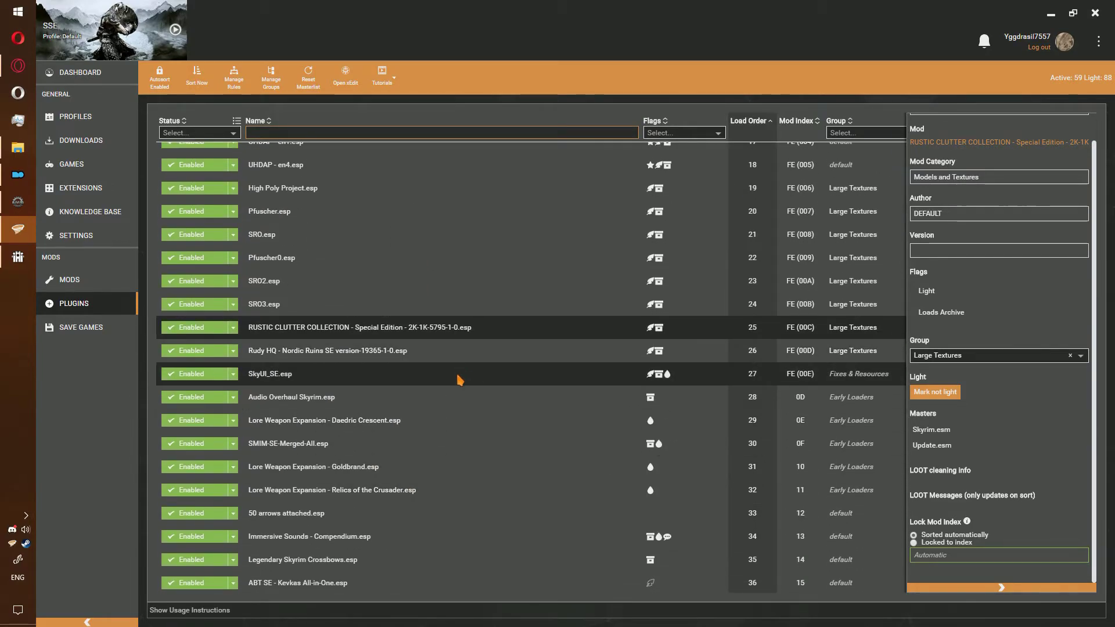
{"action": "scroll", "coordinate": [410, 354], "scroll_direction": "up", "scroll_amount": 1}
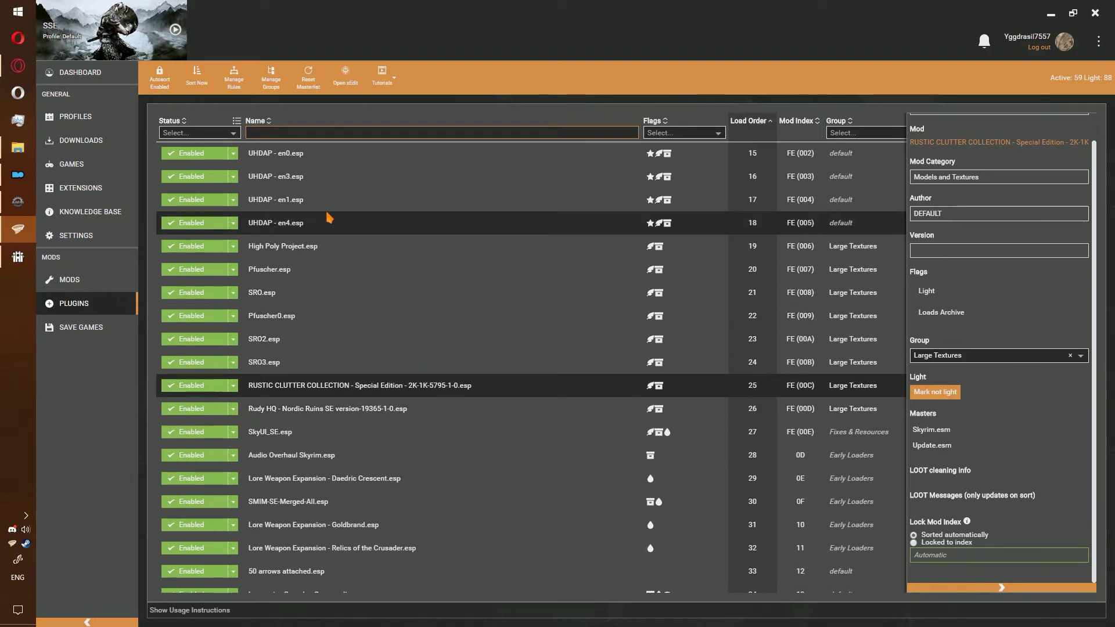
{"action": "scroll", "coordinate": [320, 326], "scroll_direction": "up", "scroll_amount": 2}
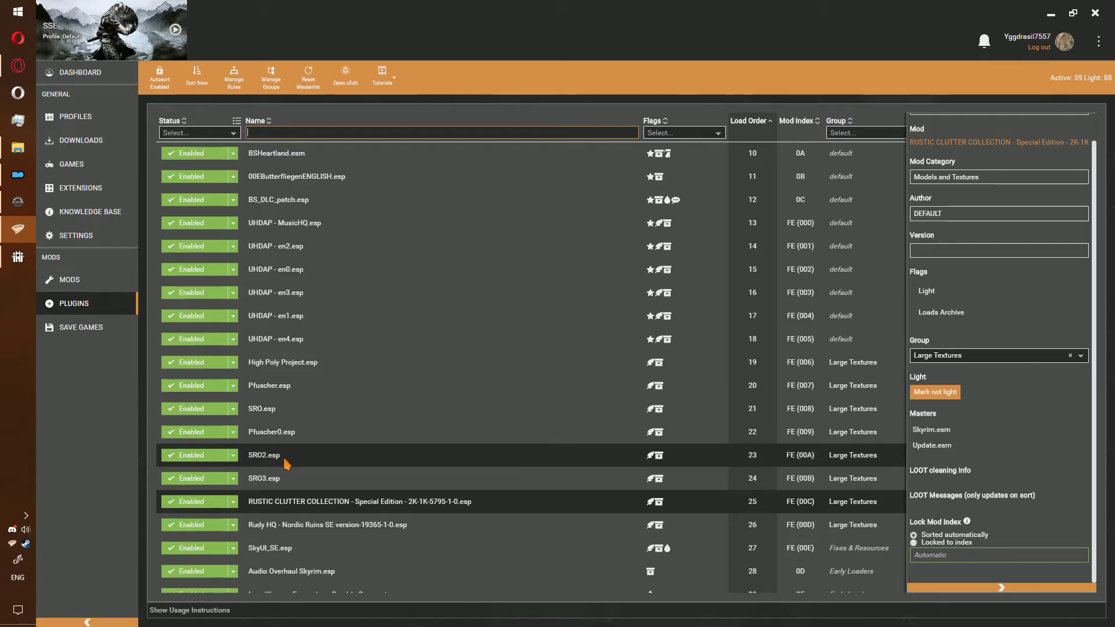
{"action": "scroll", "coordinate": [282, 431], "scroll_direction": "down", "scroll_amount": 1}
{"action": "scroll", "coordinate": [282, 431], "scroll_direction": "down", "scroll_amount": 1}
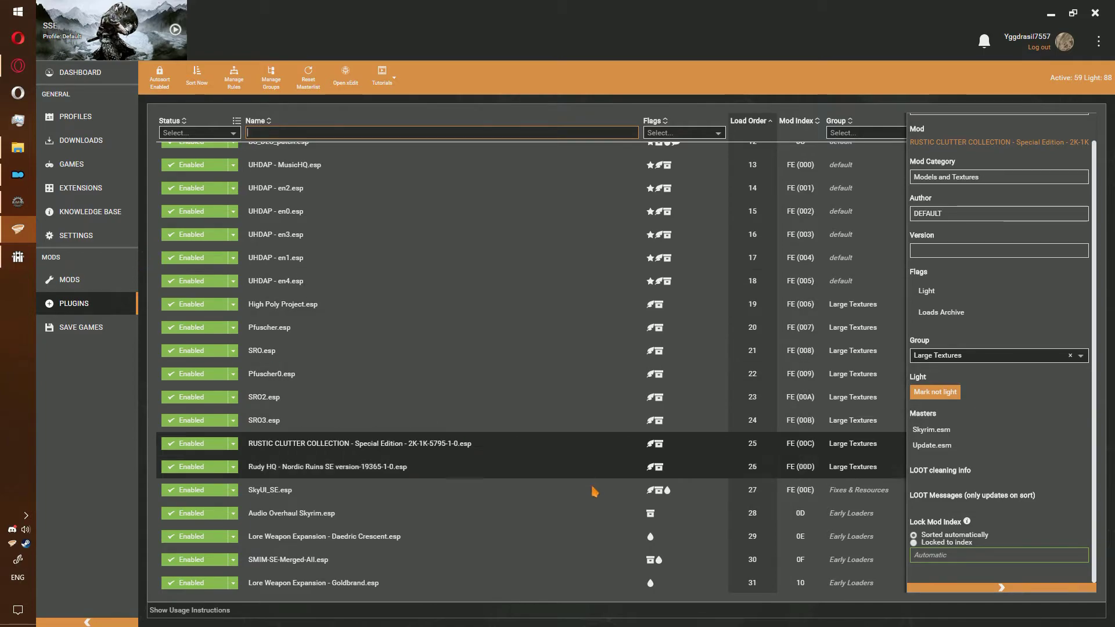
Switch to Kortex and open the RUSTIC CLUTTER COLLECTION mod's ModFiles\Data folder in the file explorer
{"action": "left_click", "coordinate": [18, 257]}
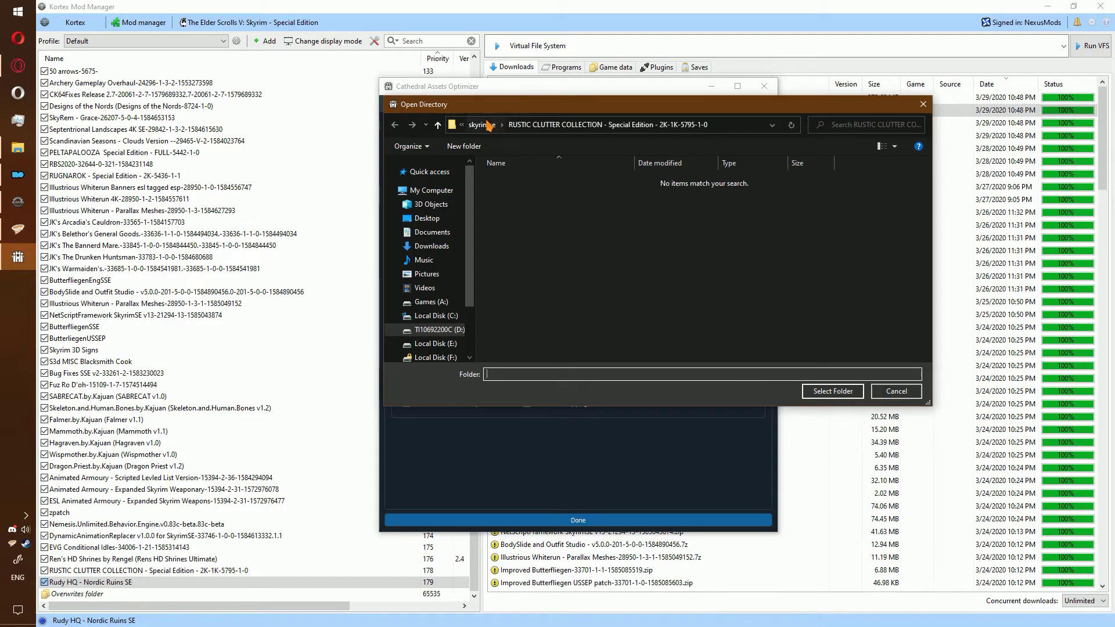
{"action": "left_click", "coordinate": [832, 390]}
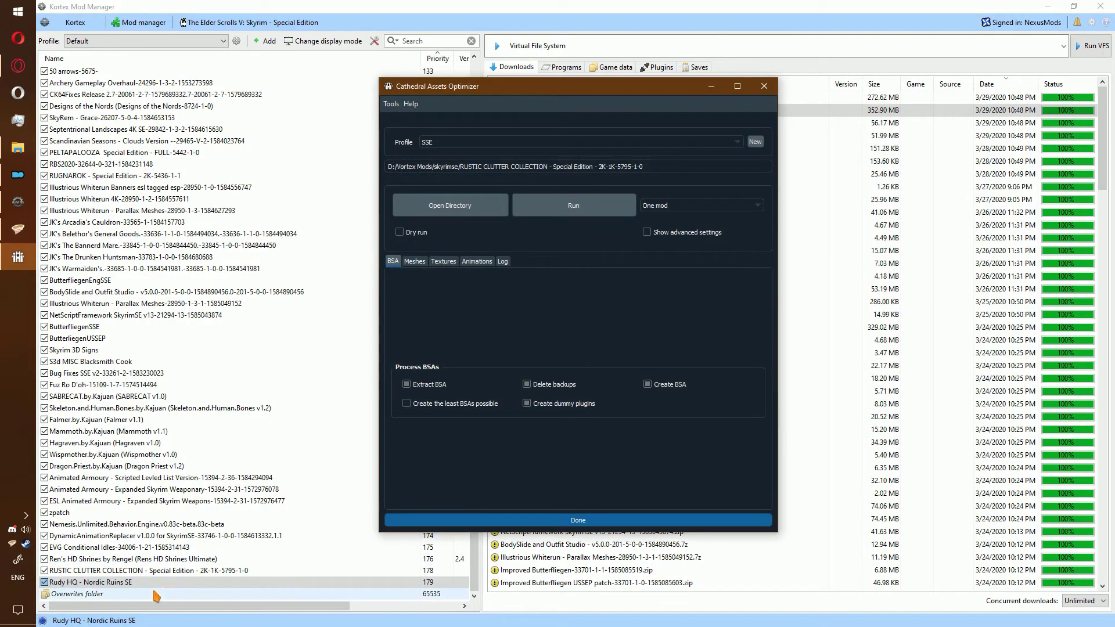
{"action": "right_click", "coordinate": [105, 572]}
{"action": "left_click", "coordinate": [151, 518]}
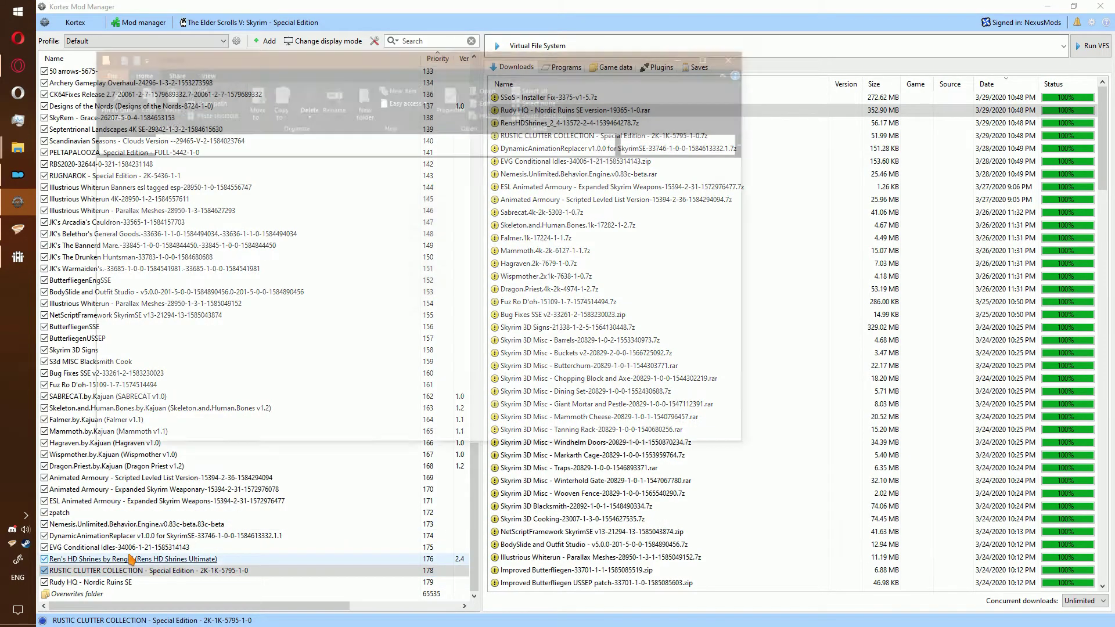
{"action": "key", "text": "Return"}
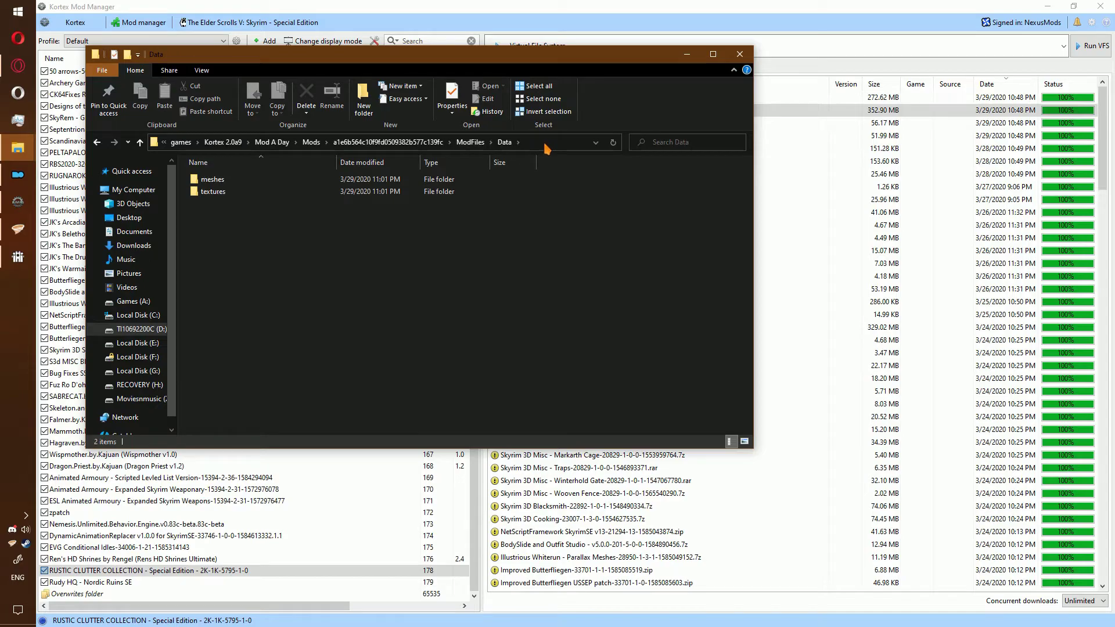
Copy the Data folder's path into Cathedral Assets Optimizer as its directory and run the optimization on the Kortex mod
{"action": "left_click", "coordinate": [545, 147]}
{"action": "key", "text": "ctrl+c"}
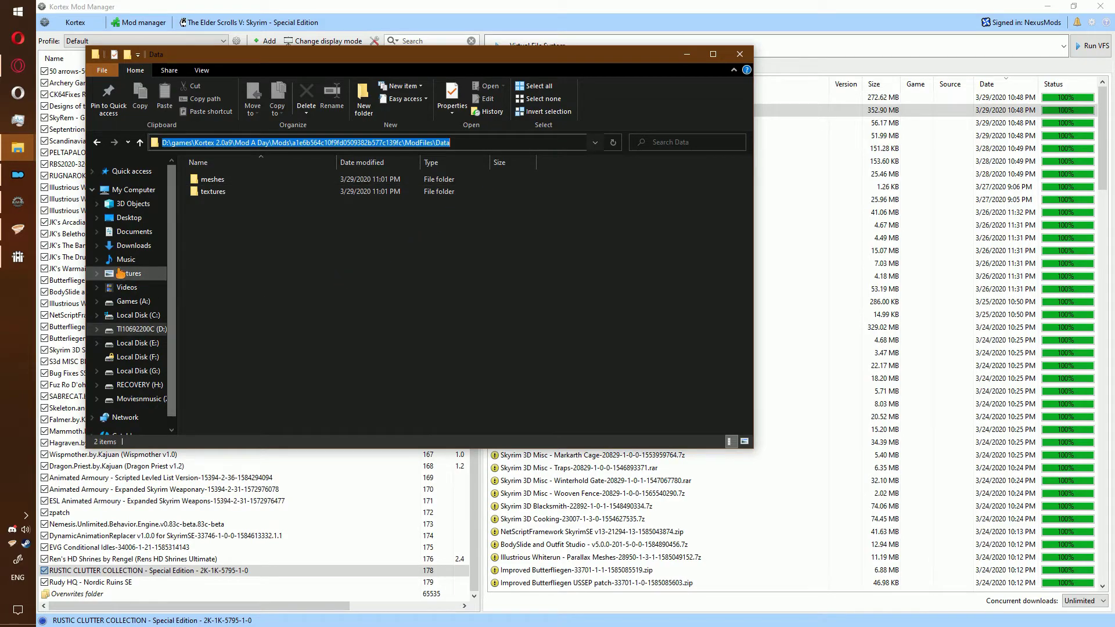
{"action": "left_click", "coordinate": [18, 255]}
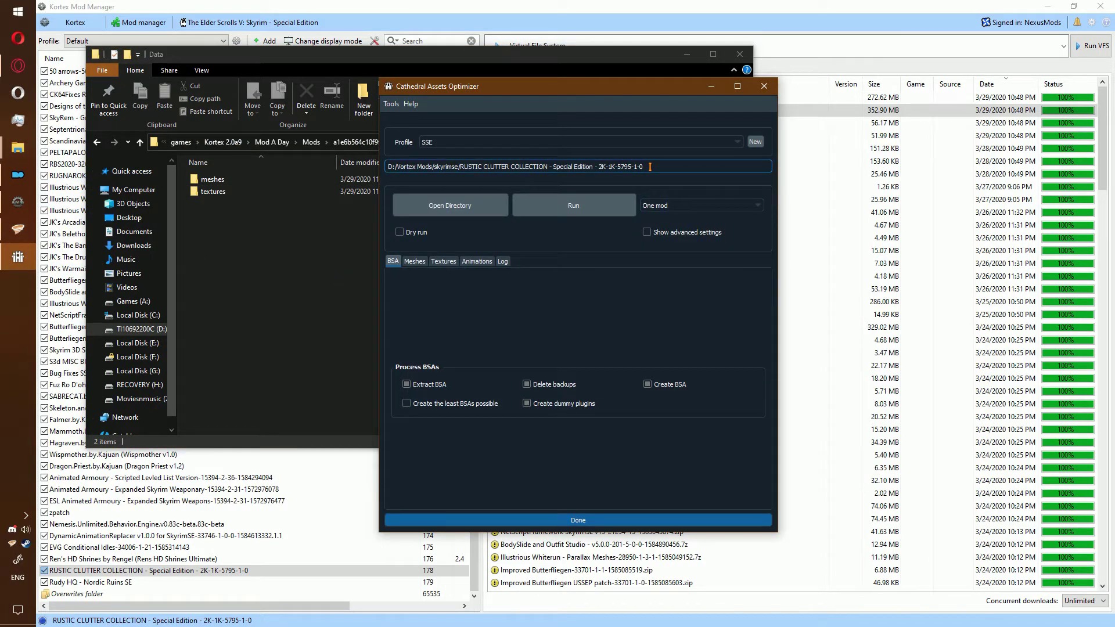
{"action": "key", "text": "ctrl+v"}
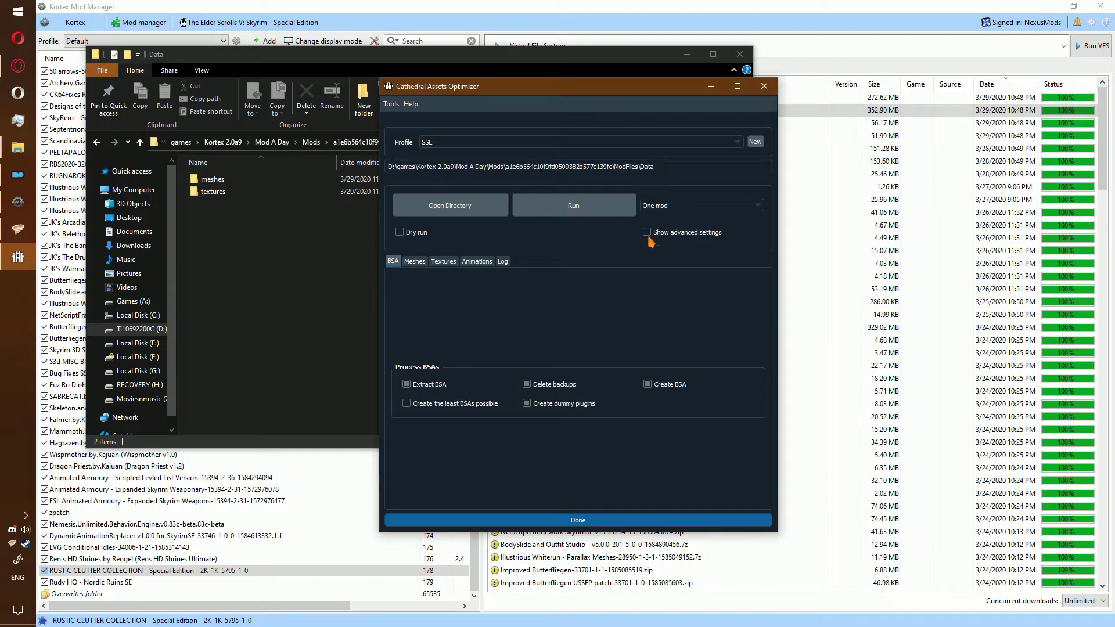
{"action": "left_click", "coordinate": [582, 210]}
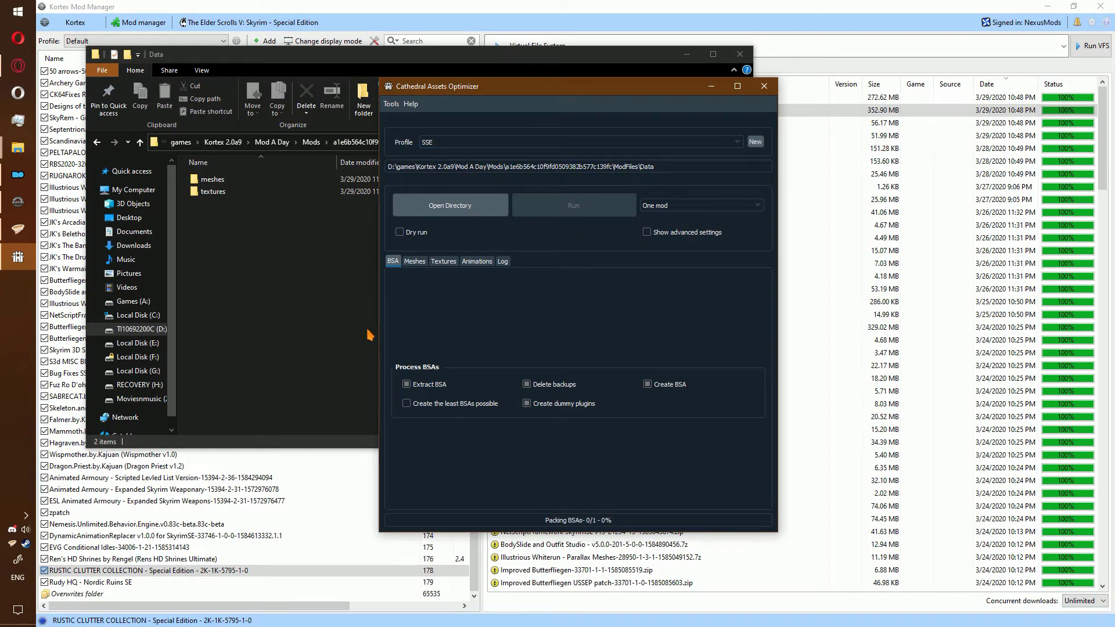
Rename the packed Data.esp to Rustic Clutter.esp and Data.bsa to Rustic Clutter.bsa
{"action": "left_click", "coordinate": [272, 204]}
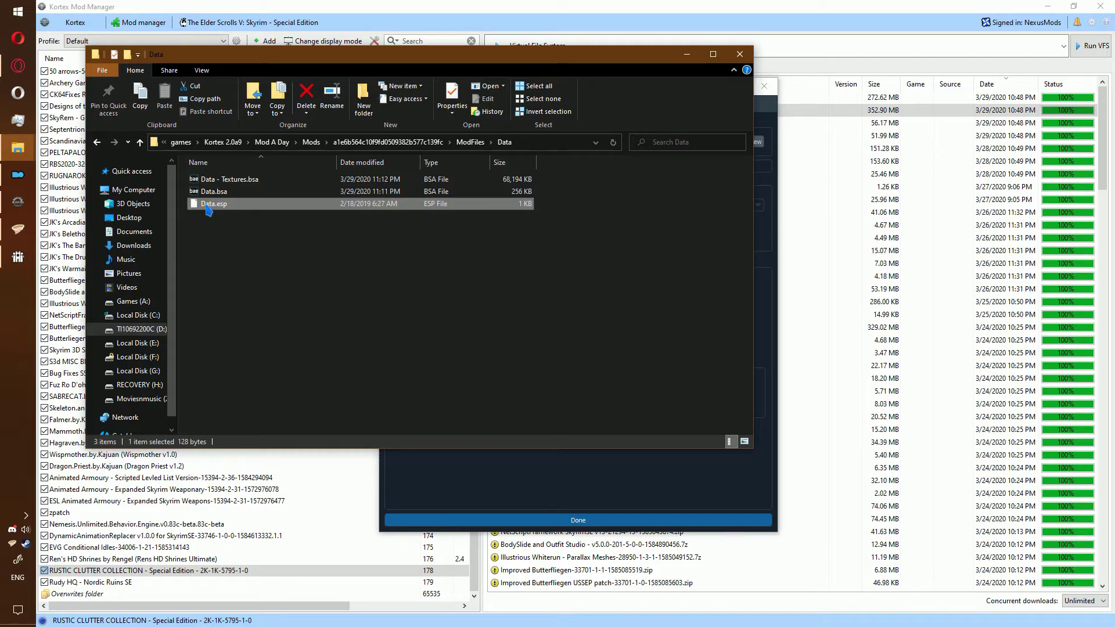
{"action": "key", "text": "F2"}
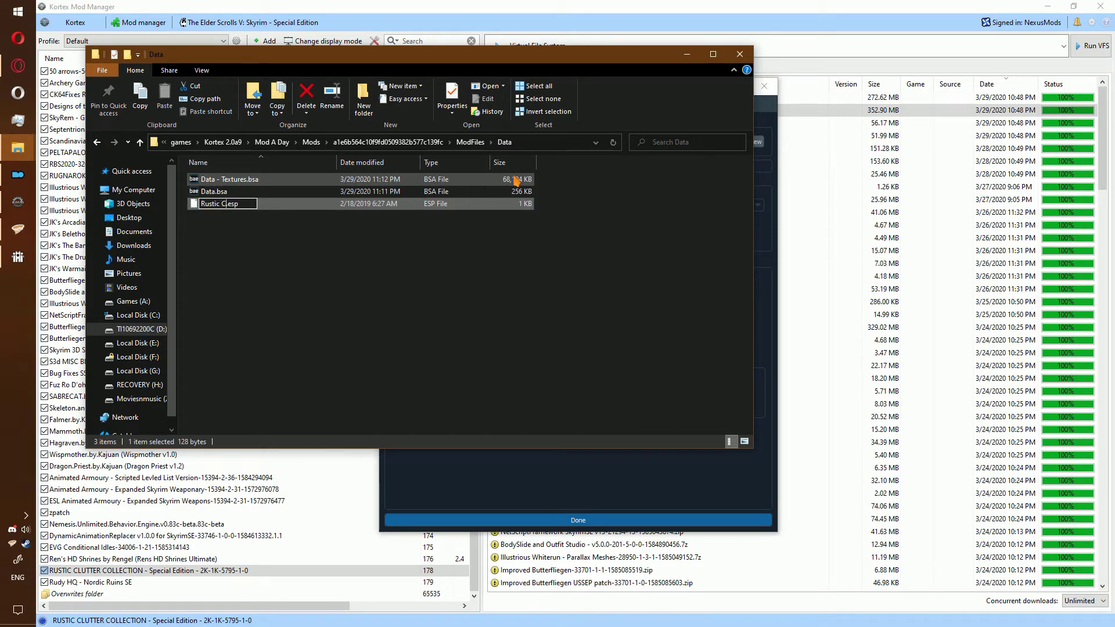
{"action": "key", "text": "Return"}
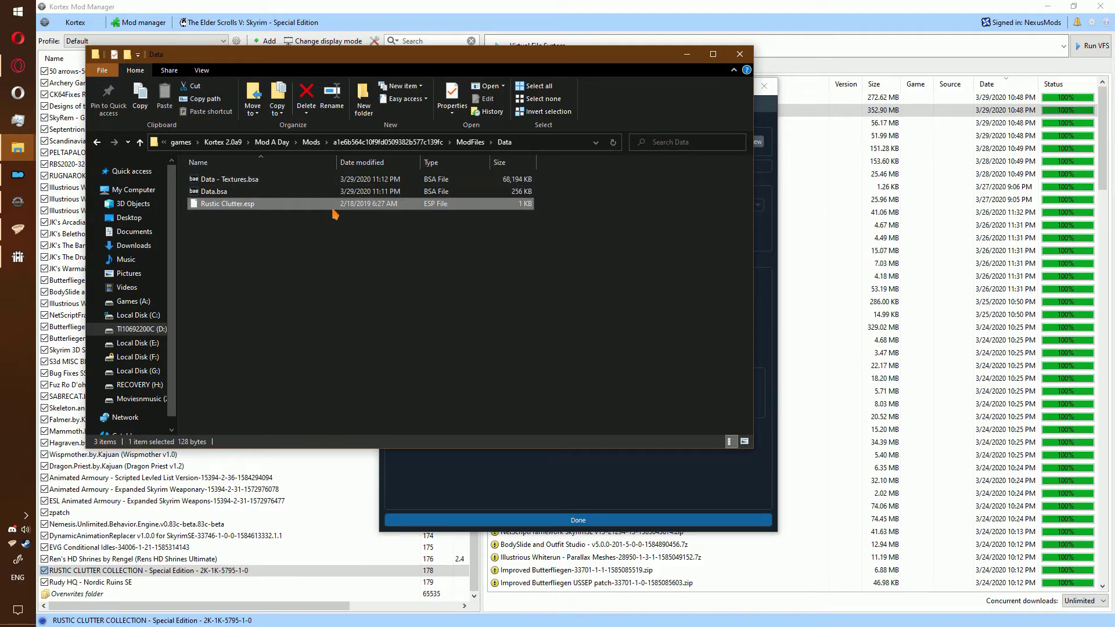
{"action": "left_click", "coordinate": [214, 194]}
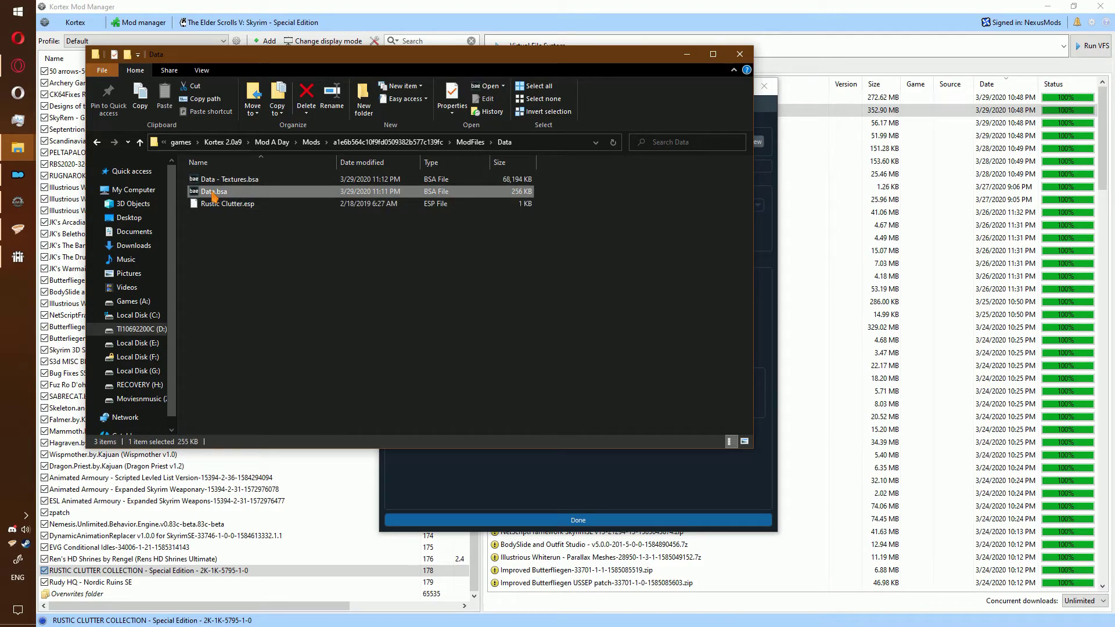
{"action": "key", "text": "F2"}
{"action": "type", "text": "Rustic Clutter"}
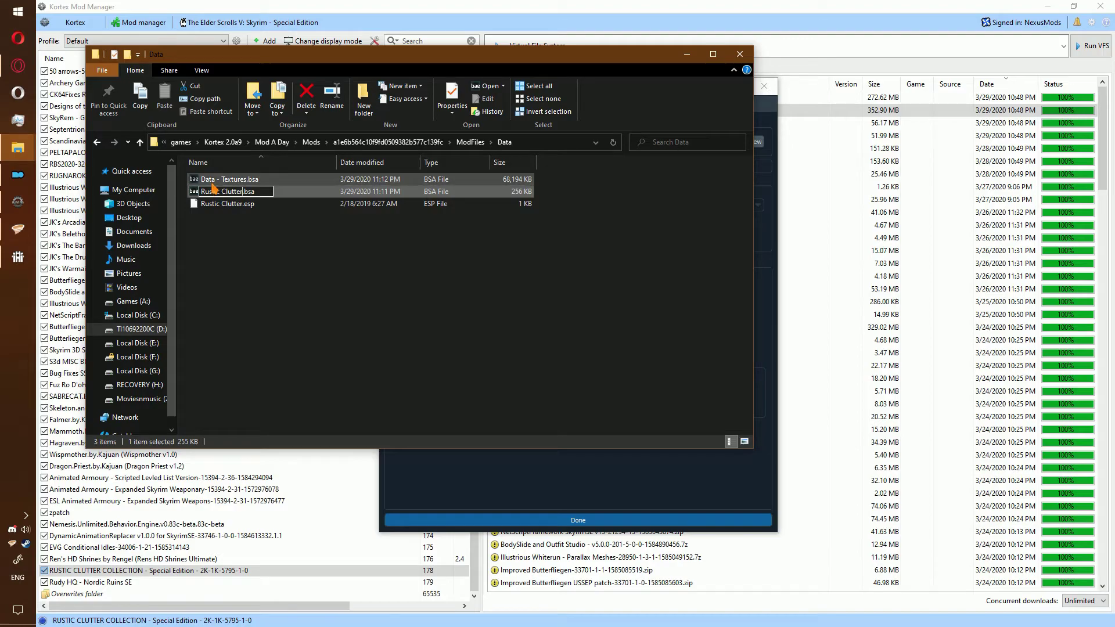
Rename Data - Textures.bsa to Rustic Clutter - Textures.bsa and close the folder window
{"action": "left_click", "coordinate": [224, 181]}
{"action": "key", "text": "F2"}
{"action": "type", "text": "Rustic Clutter"}
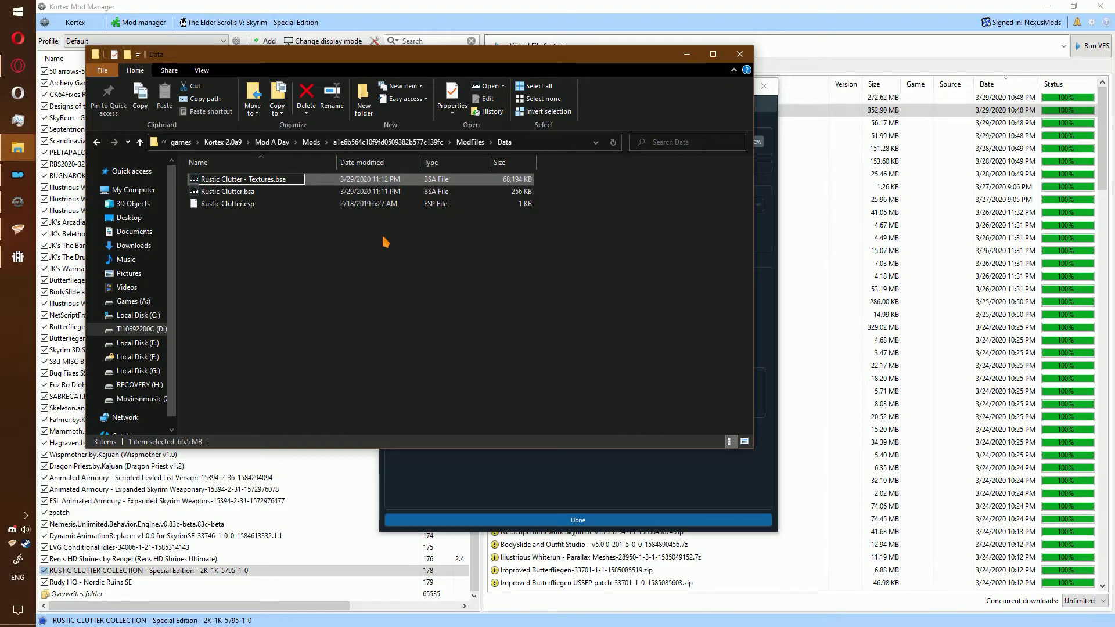
{"action": "key", "text": "Return"}
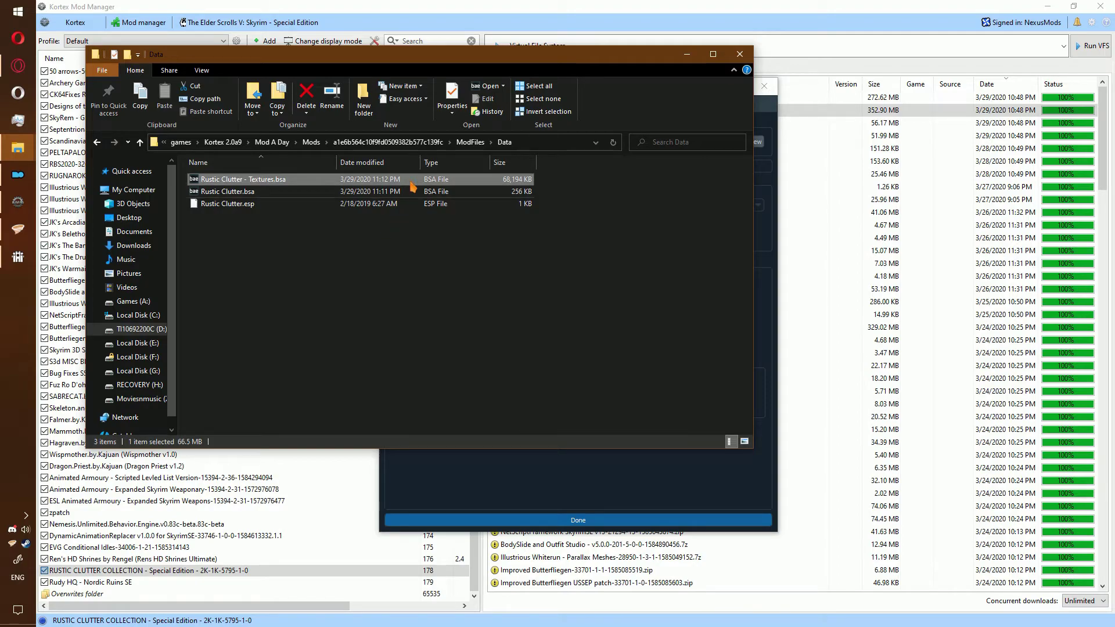
{"action": "left_click", "coordinate": [740, 54]}
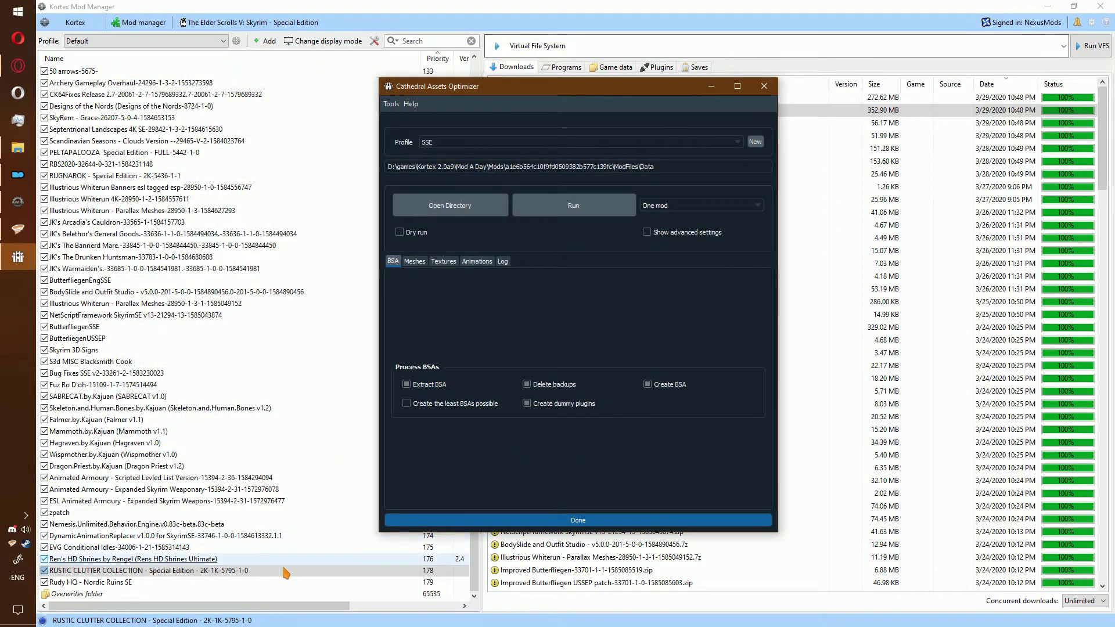
Open the Kortex mod files location of Rudy HQ - Nordic Ruins SE and enter its Data folder
{"action": "left_click", "coordinate": [143, 583]}
{"action": "right_click", "coordinate": [143, 585]}
{"action": "left_click", "coordinate": [187, 535]}
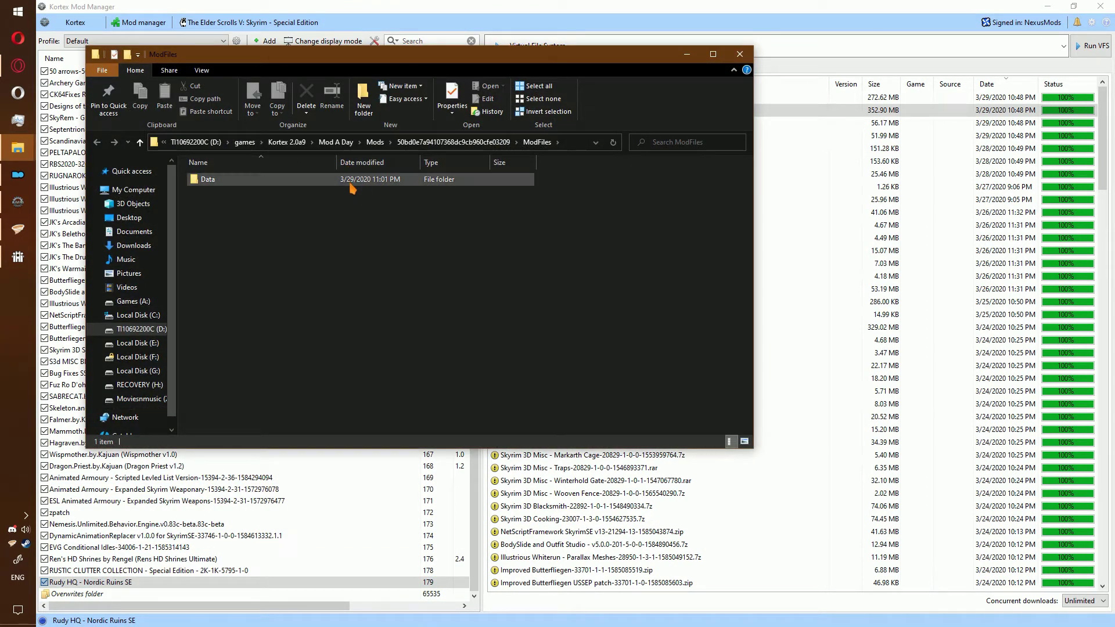
{"action": "double_click", "coordinate": [360, 183]}
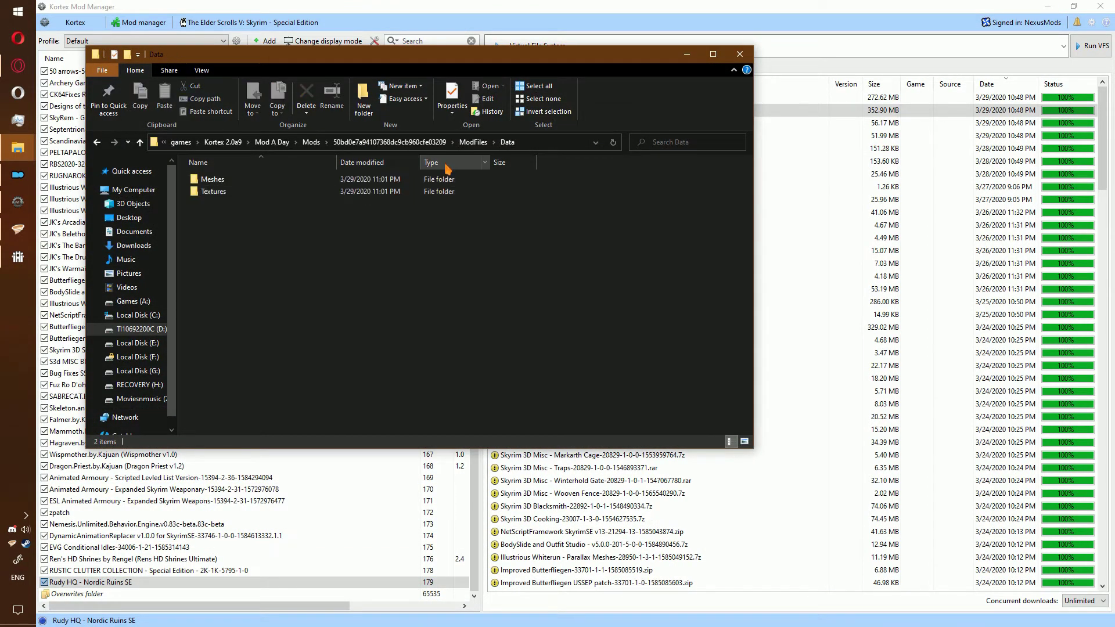
Copy the Data folder's path into Cathedral Assets Optimizer as its directory and run the optimization on Rudy HQ - Nordic Ruins SE
{"action": "left_click", "coordinate": [541, 146]}
{"action": "key", "text": "ctrl+c"}
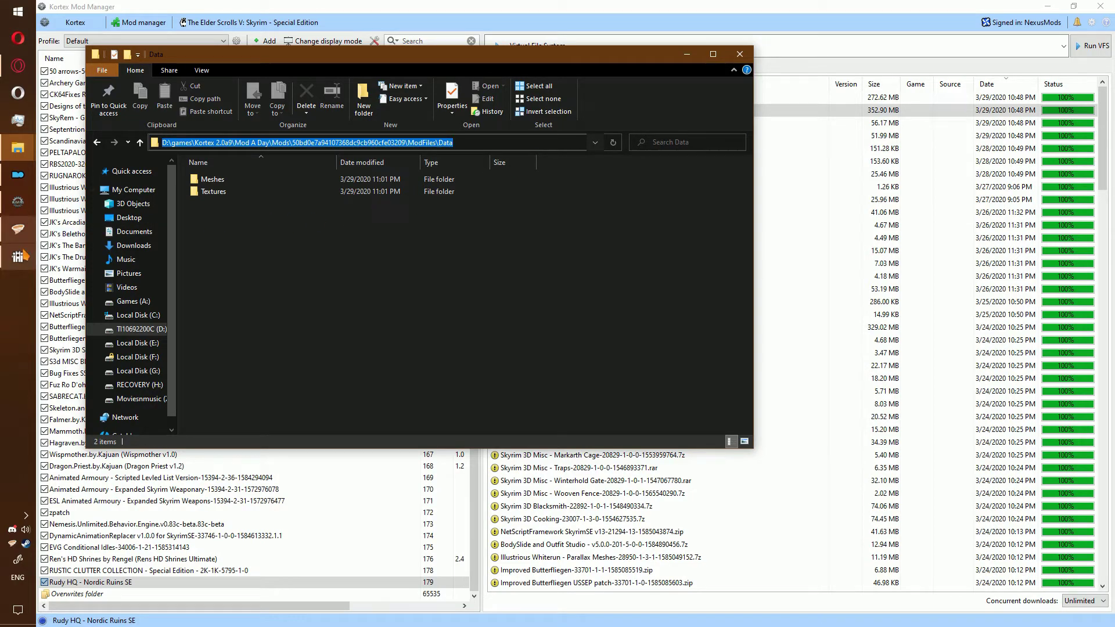
{"action": "left_click", "coordinate": [17, 256]}
{"action": "triple_click", "coordinate": [724, 166]}
{"action": "key", "text": "ctrl+v"}
{"action": "left_click", "coordinate": [542, 207]}
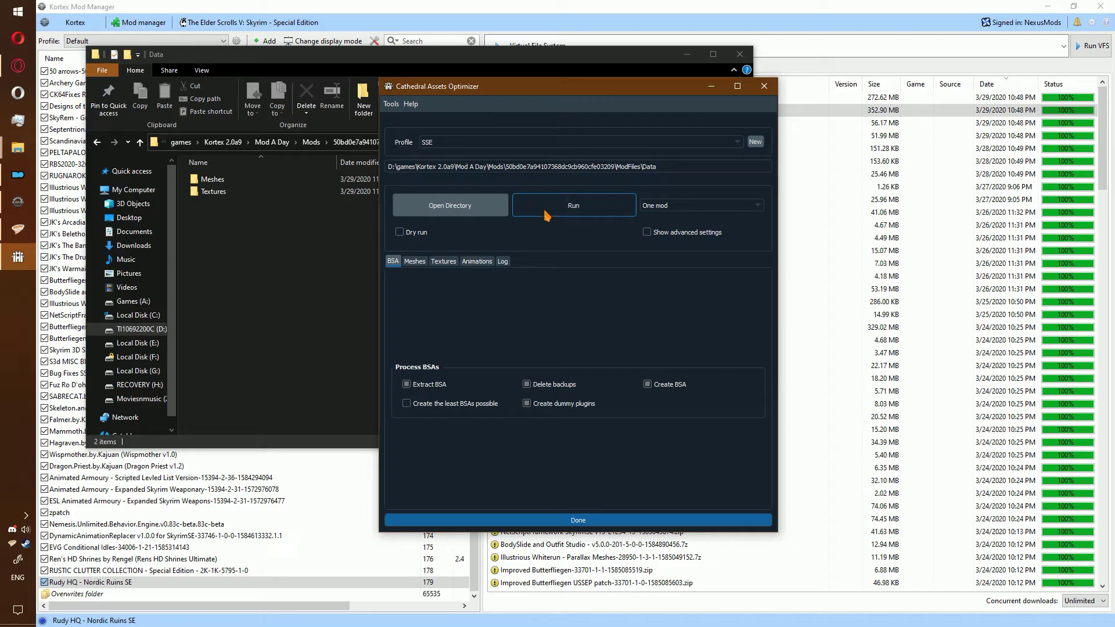
Rename the generated Data.esp to Rudy Nordic Ruins.esp, copying the new base name for reuse
{"action": "left_click", "coordinate": [221, 205]}
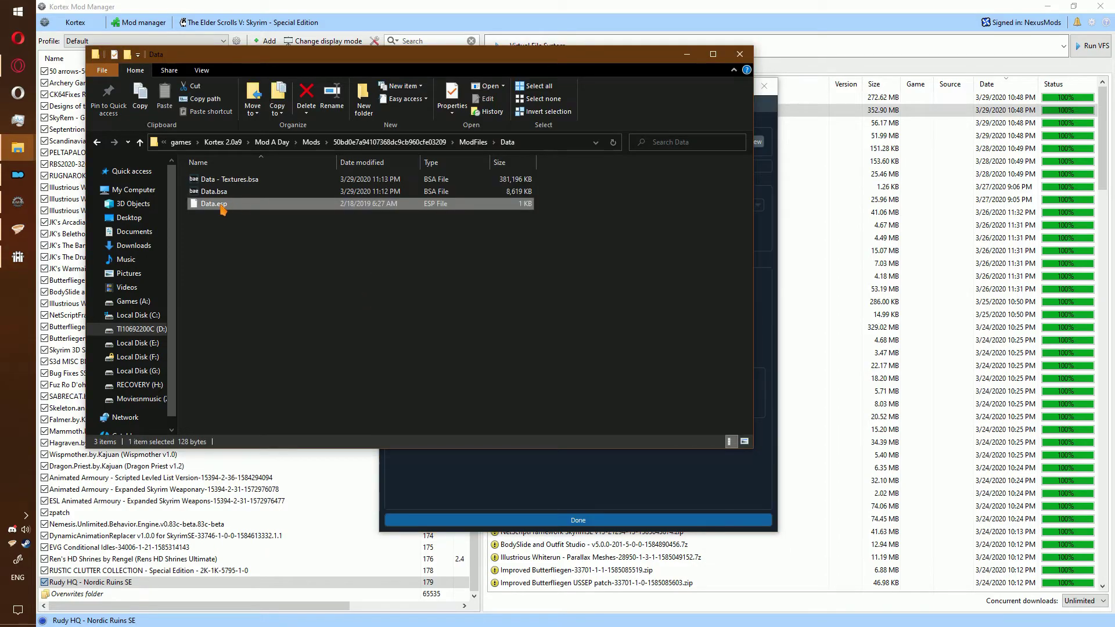
{"action": "key", "text": "F2"}
{"action": "type", "text": "Rudy Nordic R"}
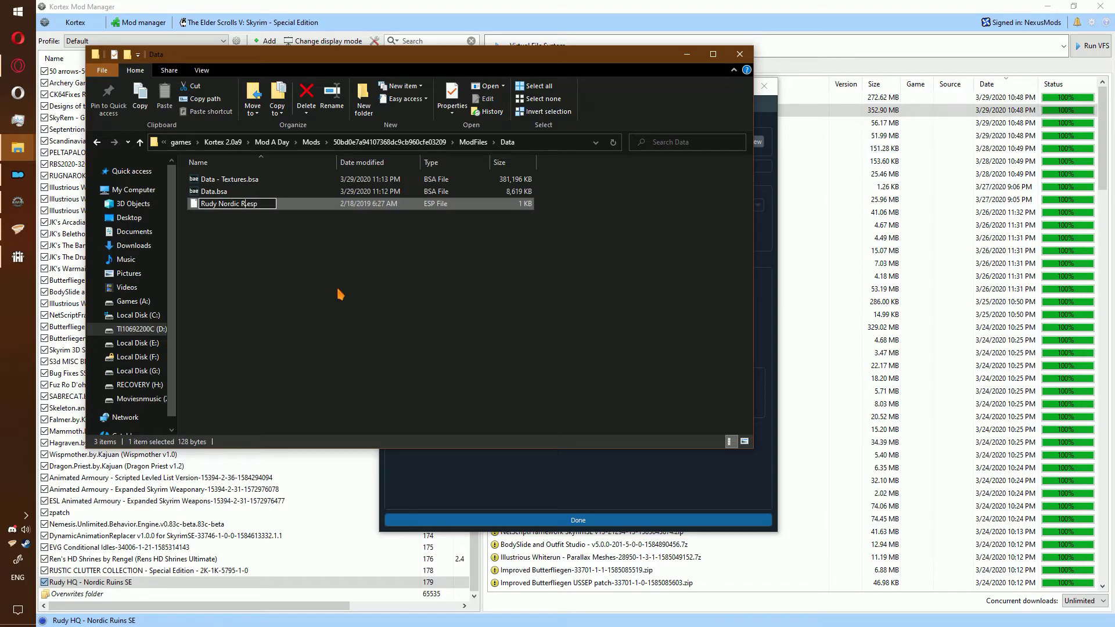
{"action": "key", "text": "shift+Home"}
{"action": "key", "text": "ctrl+c"}
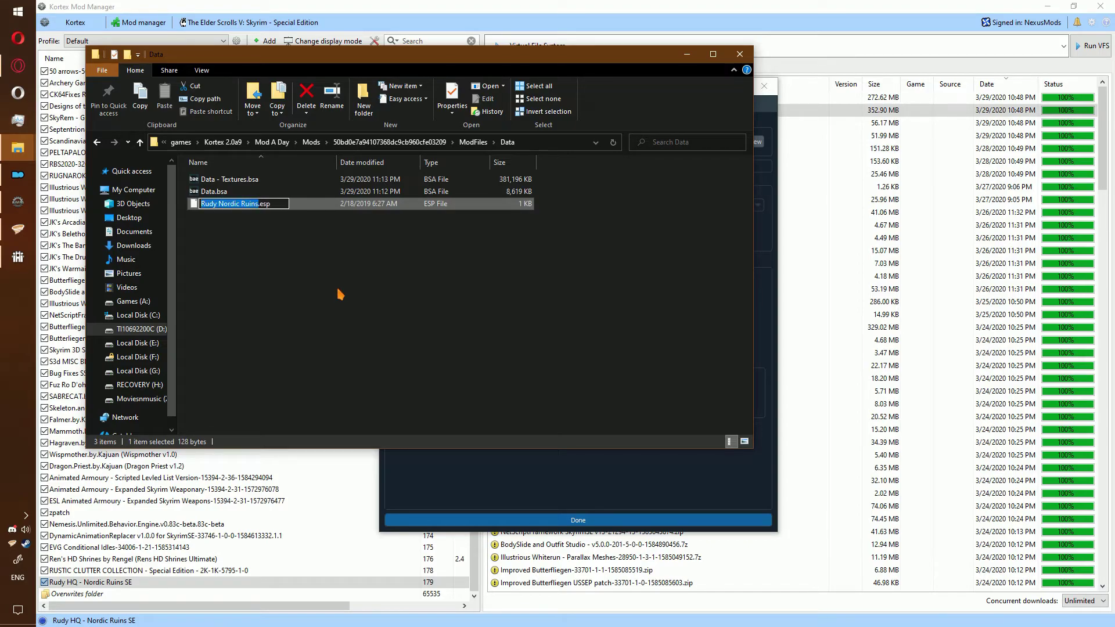
{"action": "key", "text": "Return"}
Rename Data.bsa to Rudy Nordic Ruins.bsa using the copied name
{"action": "left_click", "coordinate": [201, 193]}
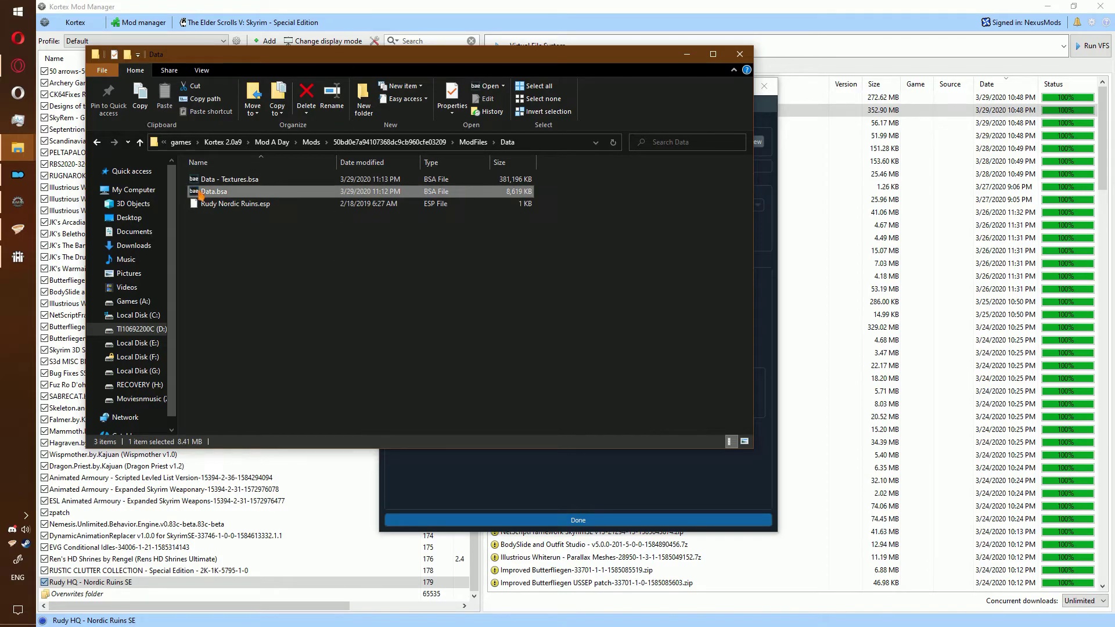
{"action": "key", "text": "F2"}
{"action": "key", "text": "ctrl+v"}
{"action": "key", "text": "Return"}
Rename Data - Textures.bsa to Rudy Nordic Ruins - Textures.bsa, and dismiss the folder and Cathedral Assets Optimizer windows
{"action": "left_click", "coordinate": [332, 181]}
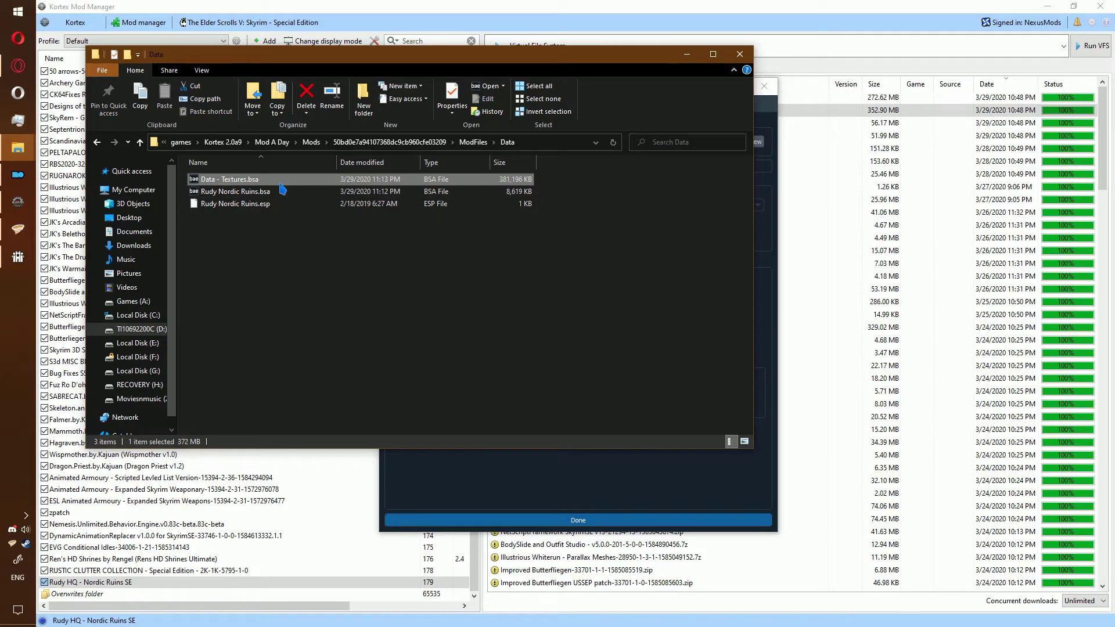
{"action": "key", "text": "F2"}
{"action": "key", "text": "Home"}
{"action": "key", "text": "Delete"}
{"action": "key", "text": "Delete"}
{"action": "key", "text": "Delete"}
{"action": "key", "text": "Delete"}
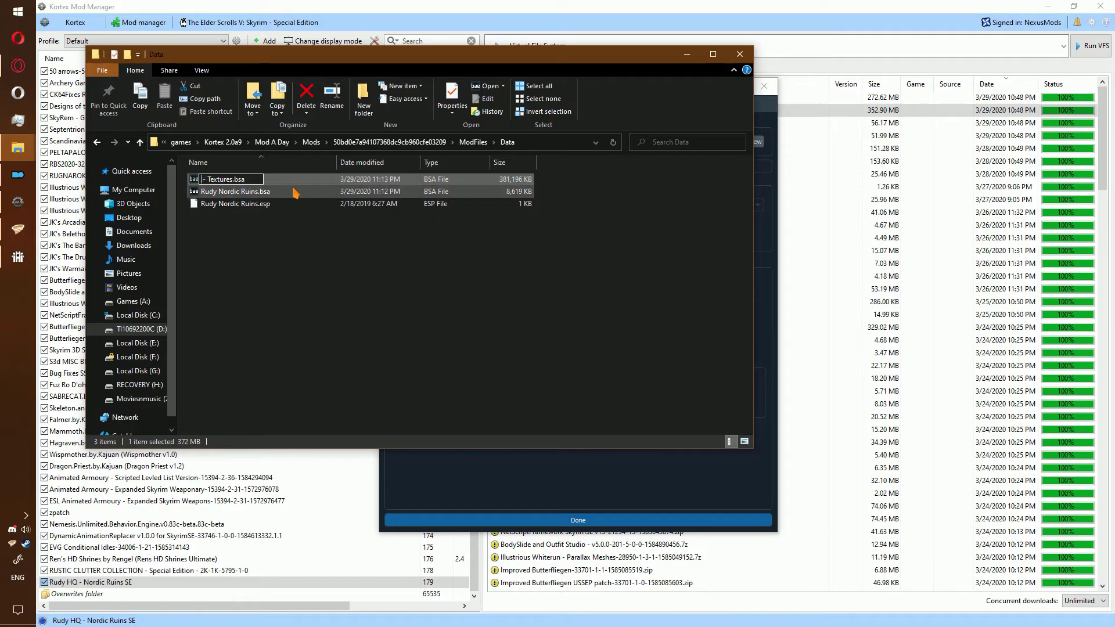
{"action": "key", "text": "ctrl+v"}
{"action": "key", "text": "Return"}
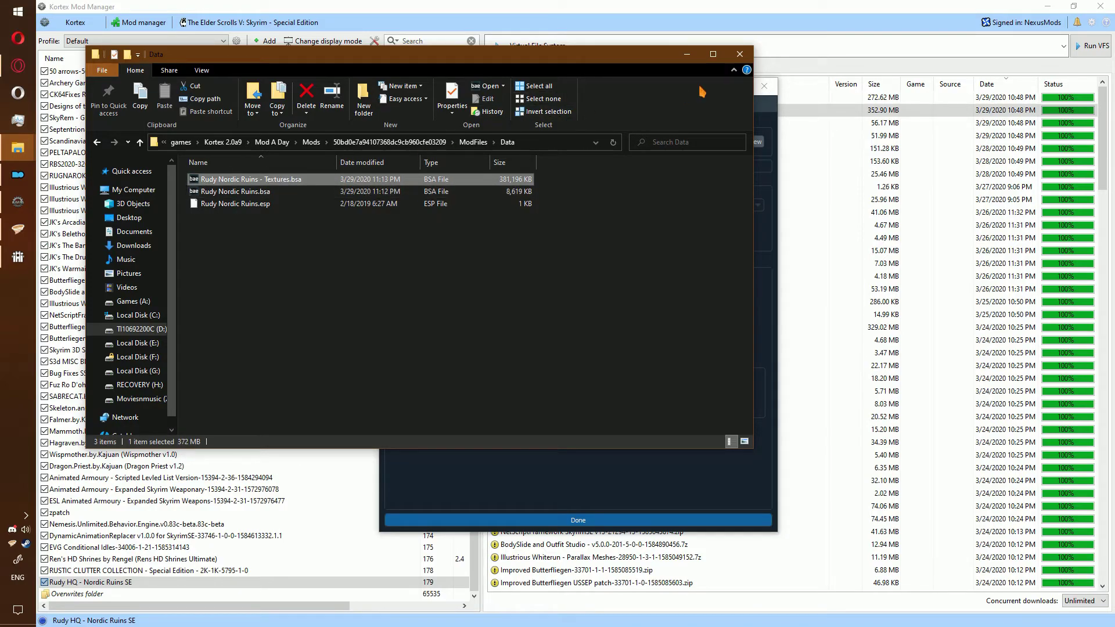
{"action": "left_click", "coordinate": [740, 54]}
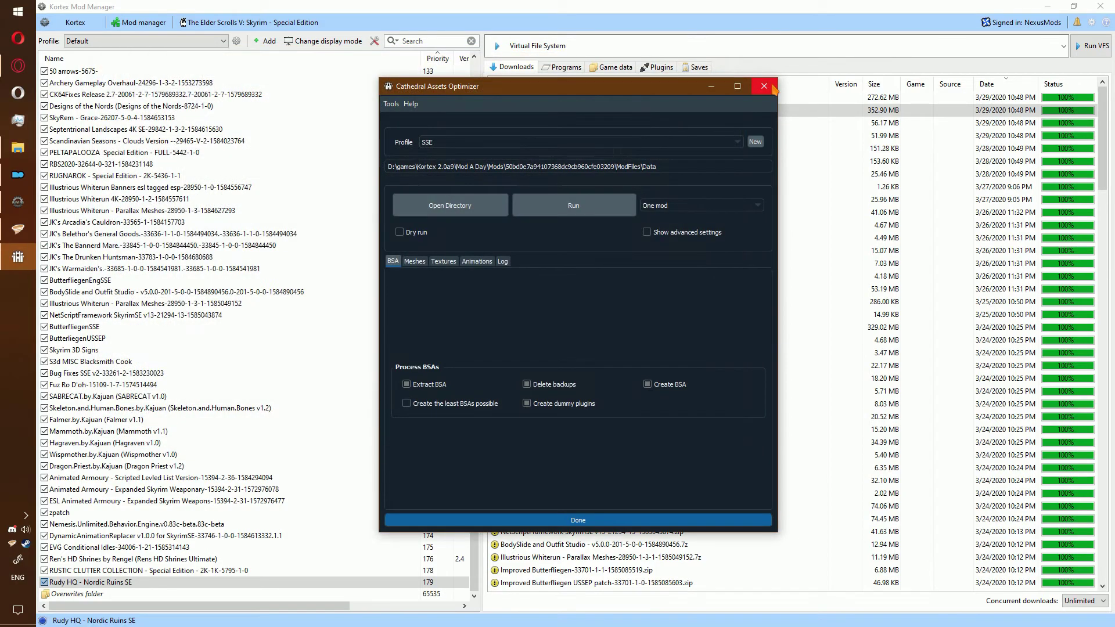
{"action": "left_click", "coordinate": [763, 86]}
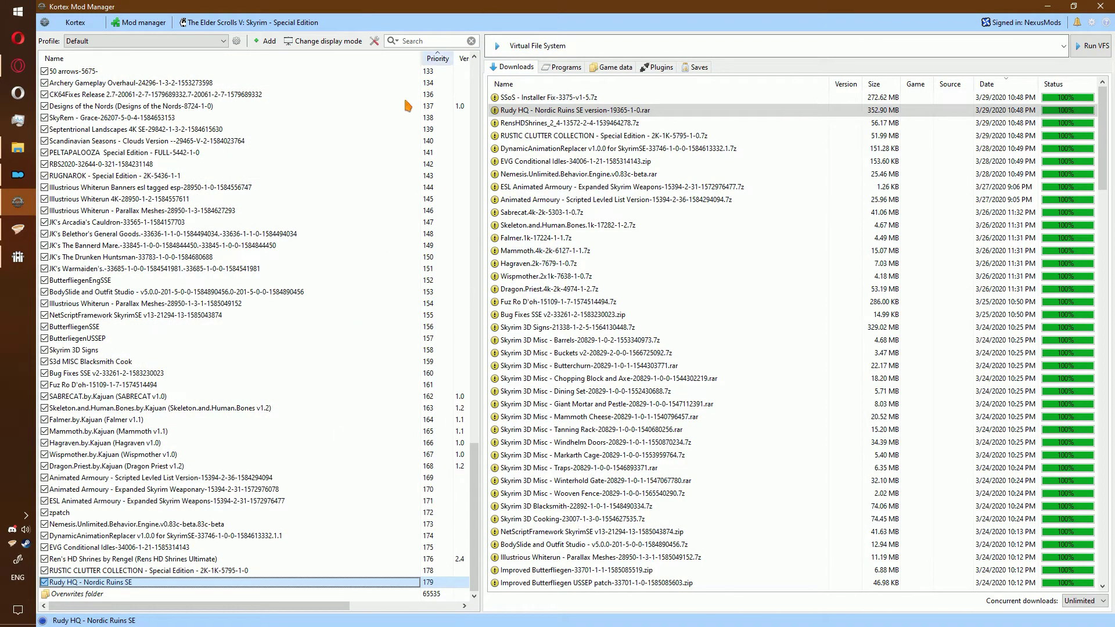
Refresh the Kortex mod list and check the plugin list for the Rudy Nordic Ruins and Rustic Clutter plugins
{"action": "right_click", "coordinate": [334, 490]}
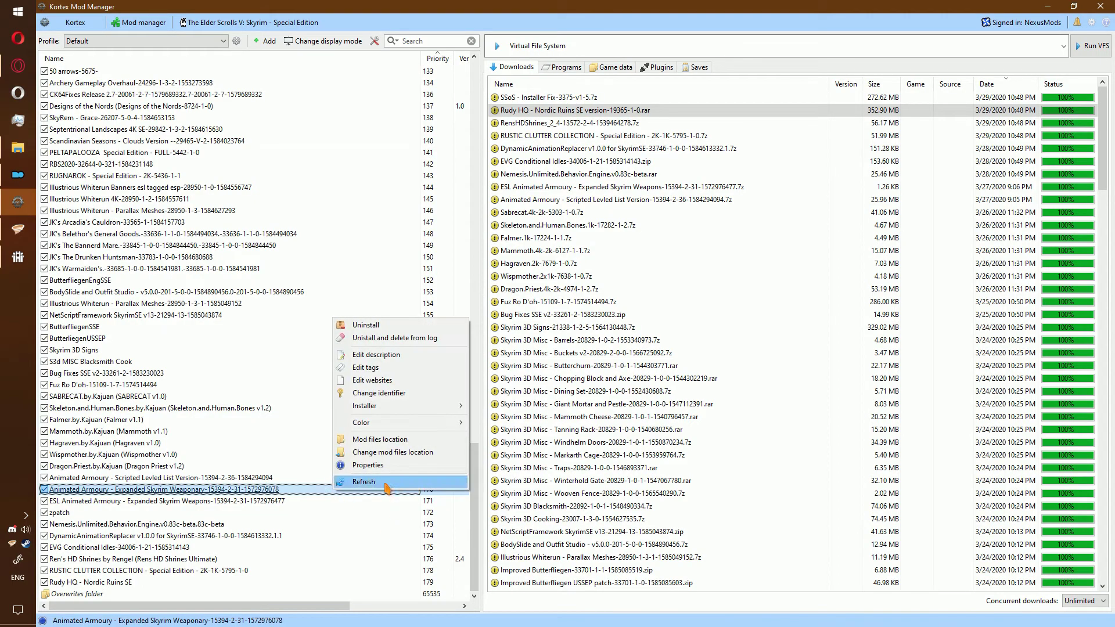
{"action": "left_click", "coordinate": [366, 482]}
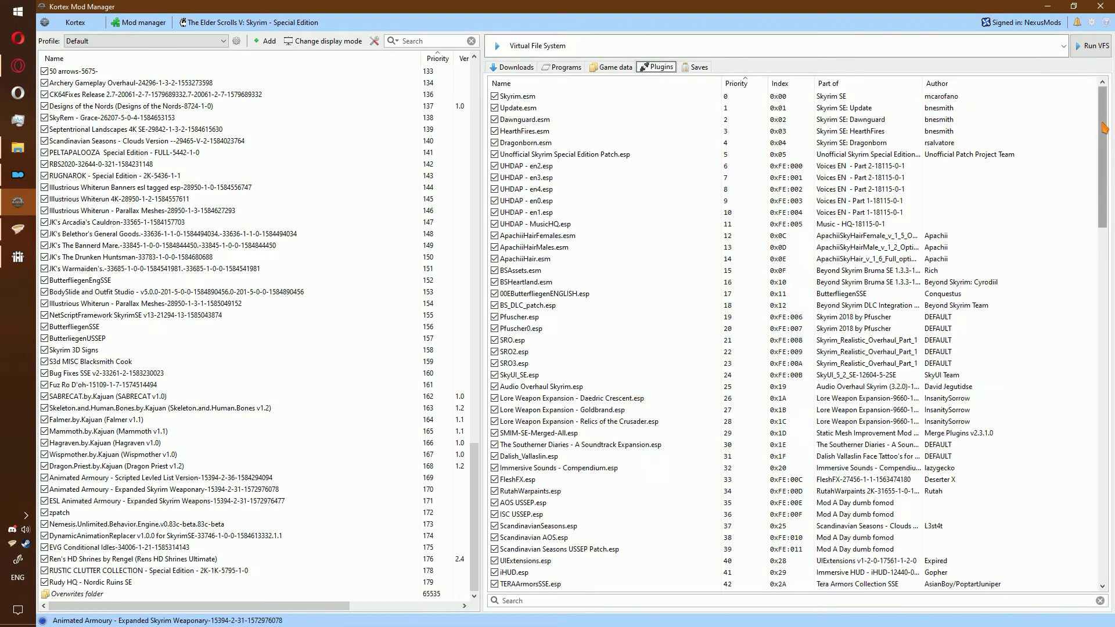
{"action": "left_click_drag", "start_coordinate": [1104, 132], "coordinate": [1103, 489]}
{"action": "right_click", "coordinate": [519, 491]}
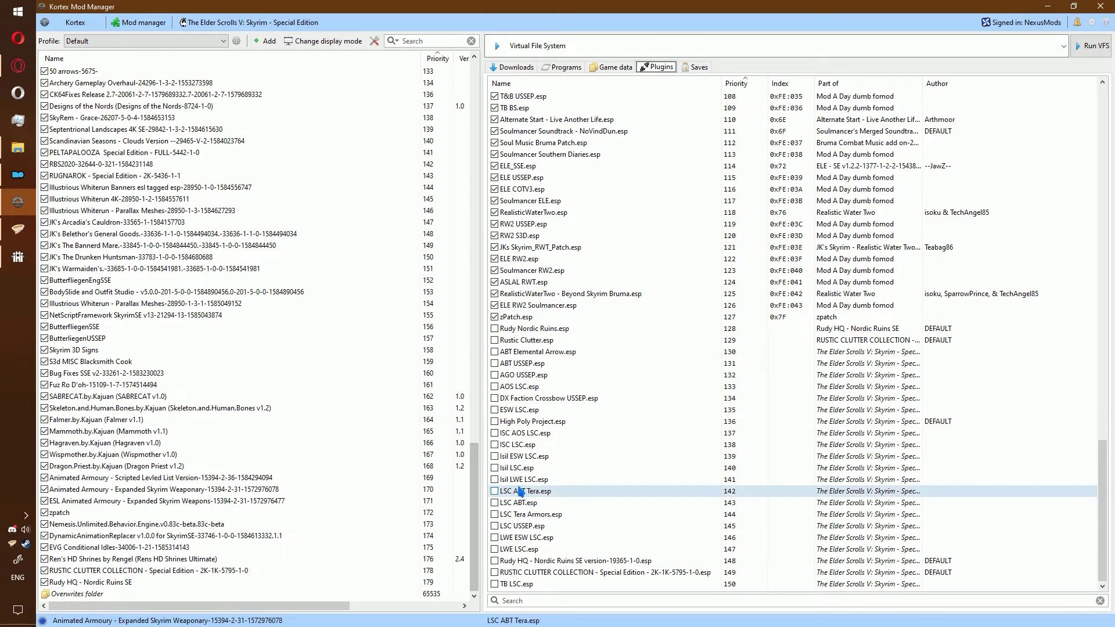
{"action": "key", "text": "Escape"}
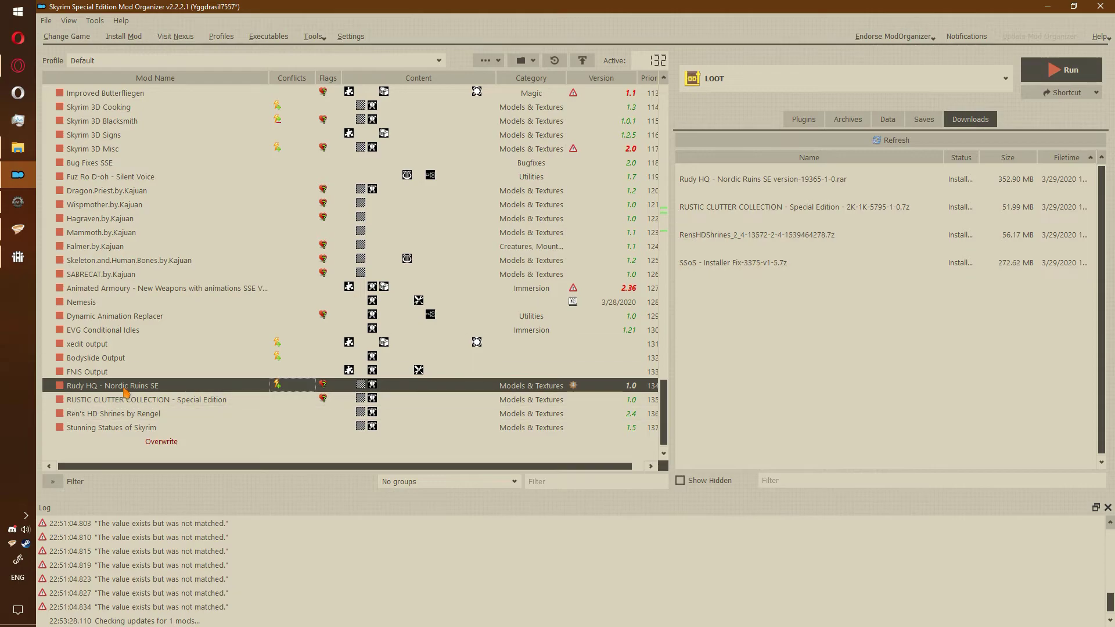
In Cathedral Assets Optimizer, start choosing a new directory and browse to D:\games\mo2 sse\mods
{"action": "left_click", "coordinate": [17, 256]}
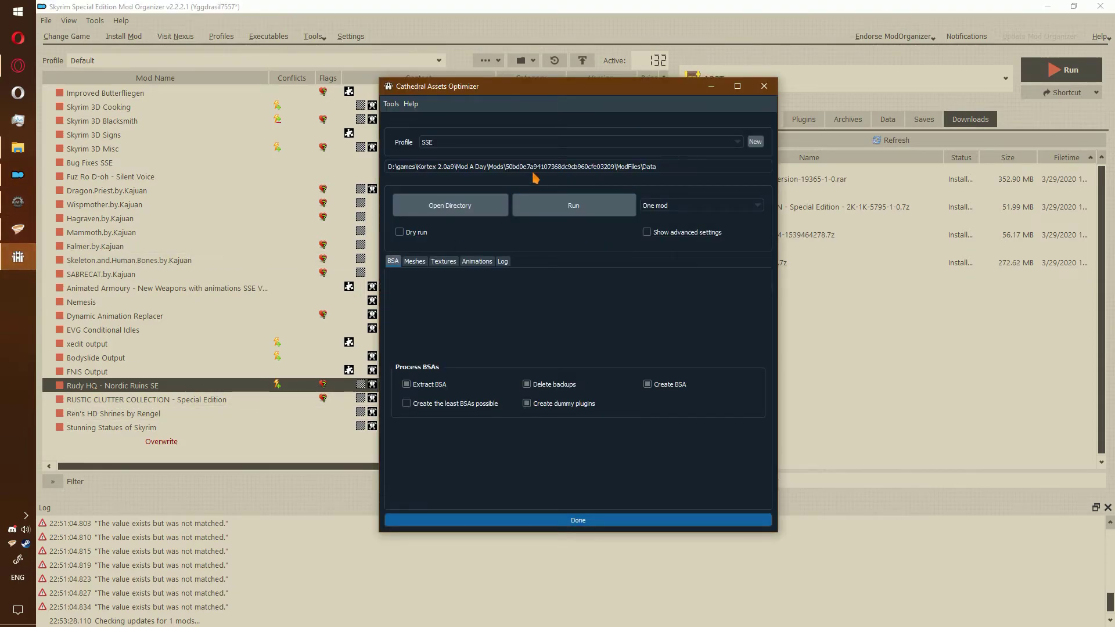
{"action": "left_click", "coordinate": [467, 208]}
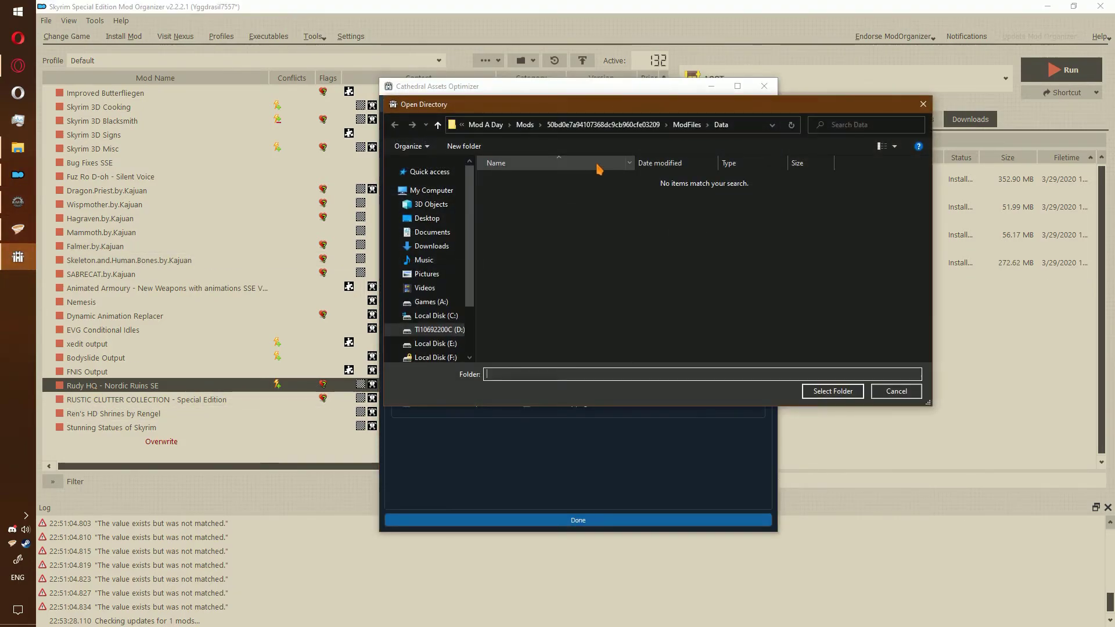
{"action": "left_click", "coordinate": [487, 125]}
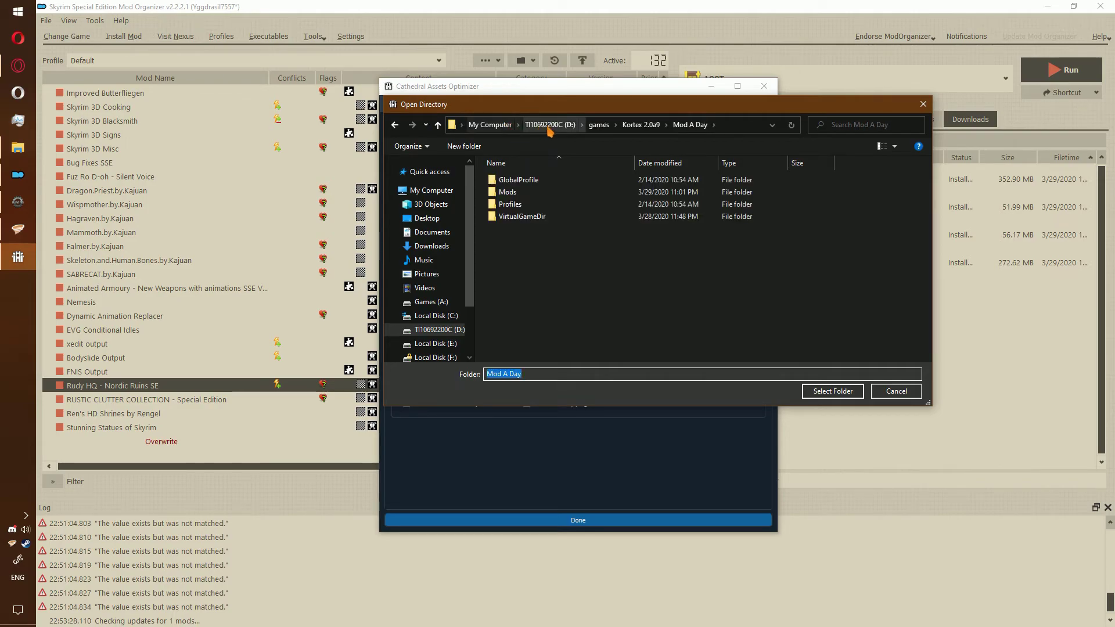
{"action": "left_click", "coordinate": [599, 125]}
{"action": "double_click", "coordinate": [511, 241]}
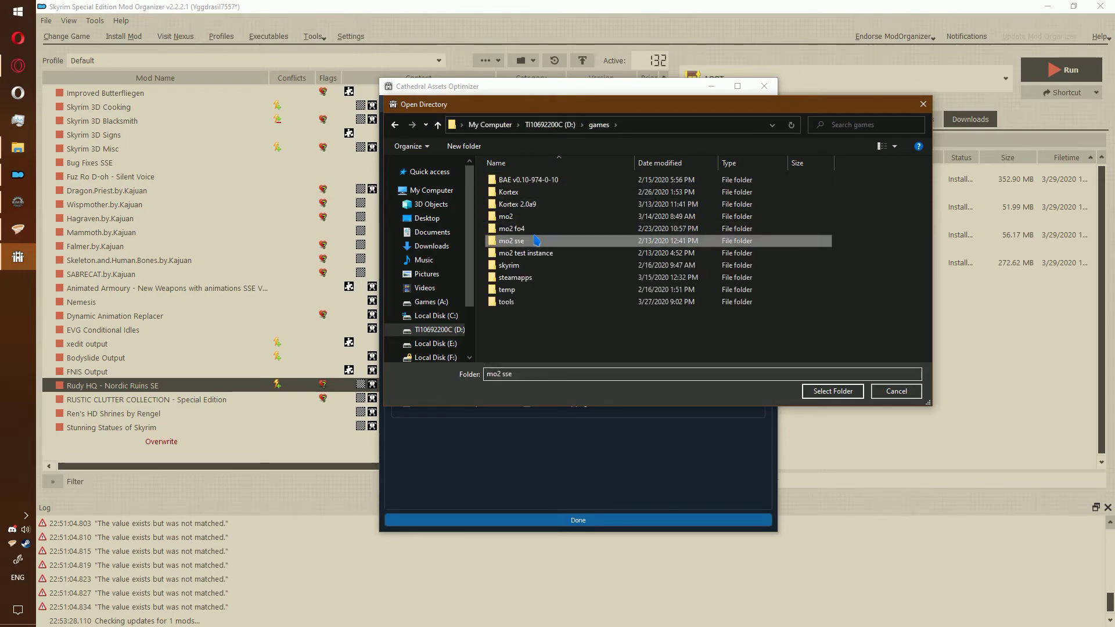
{"action": "double_click", "coordinate": [505, 180]}
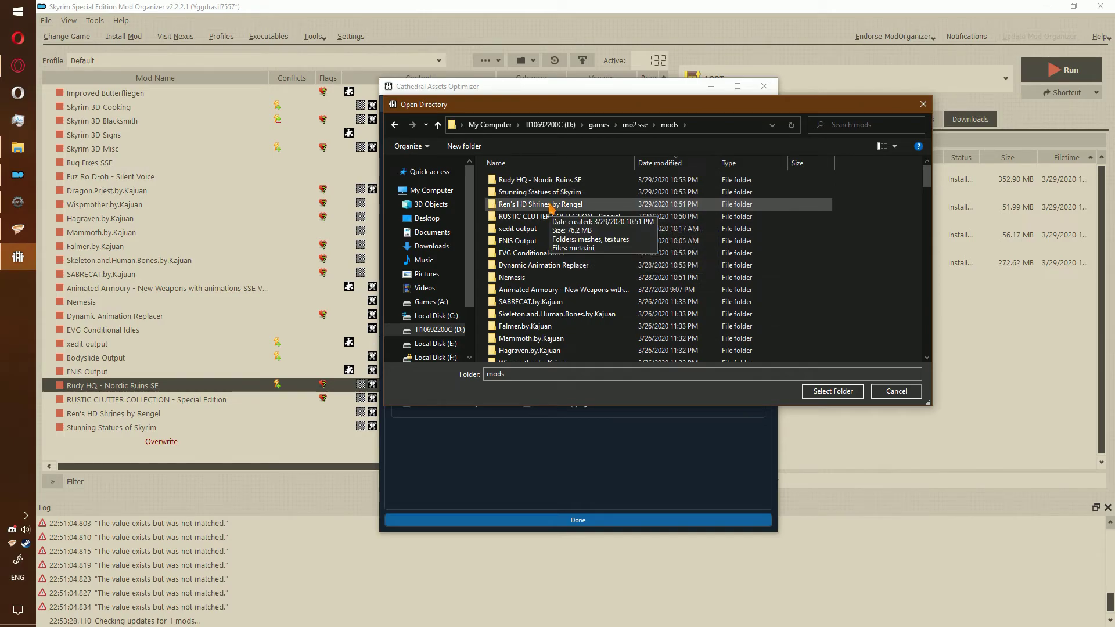
Choose the Rudy HQ - Nordic Ruins SE mod folder as the directory and run the optimization on it
{"action": "double_click", "coordinate": [551, 205]}
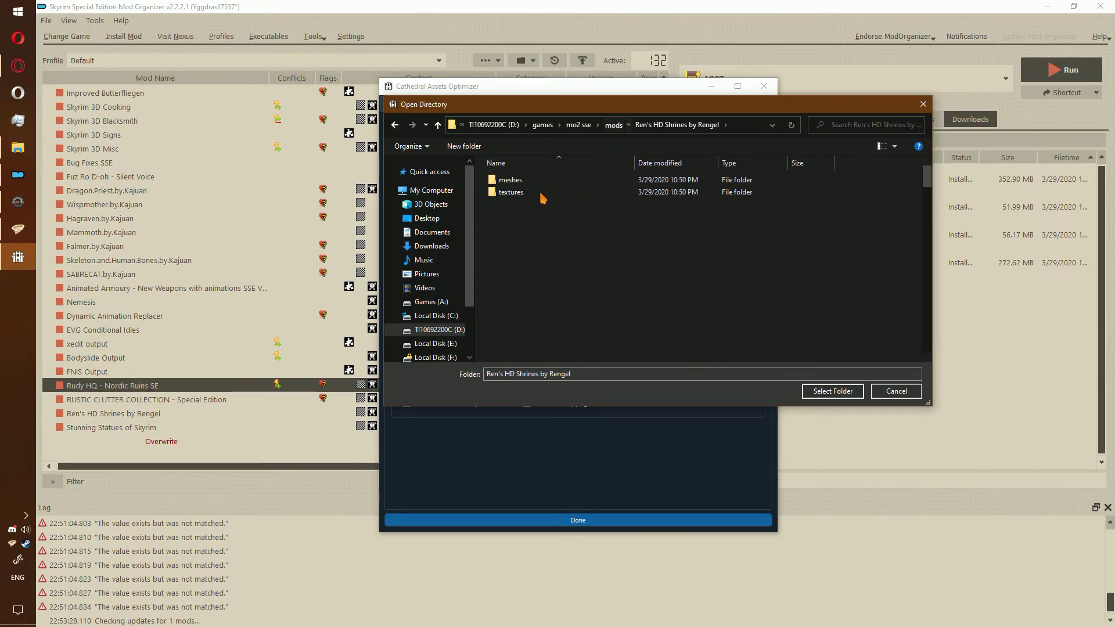
{"action": "left_click", "coordinate": [612, 124]}
{"action": "double_click", "coordinate": [511, 180]}
{"action": "left_click", "coordinate": [819, 393]}
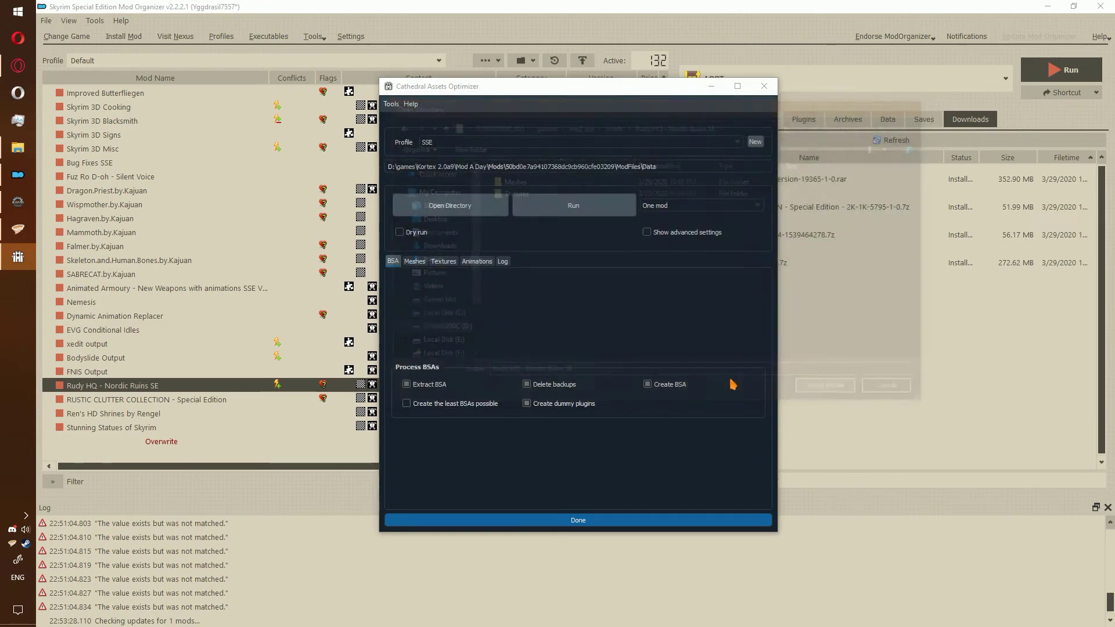
{"action": "left_click", "coordinate": [565, 214]}
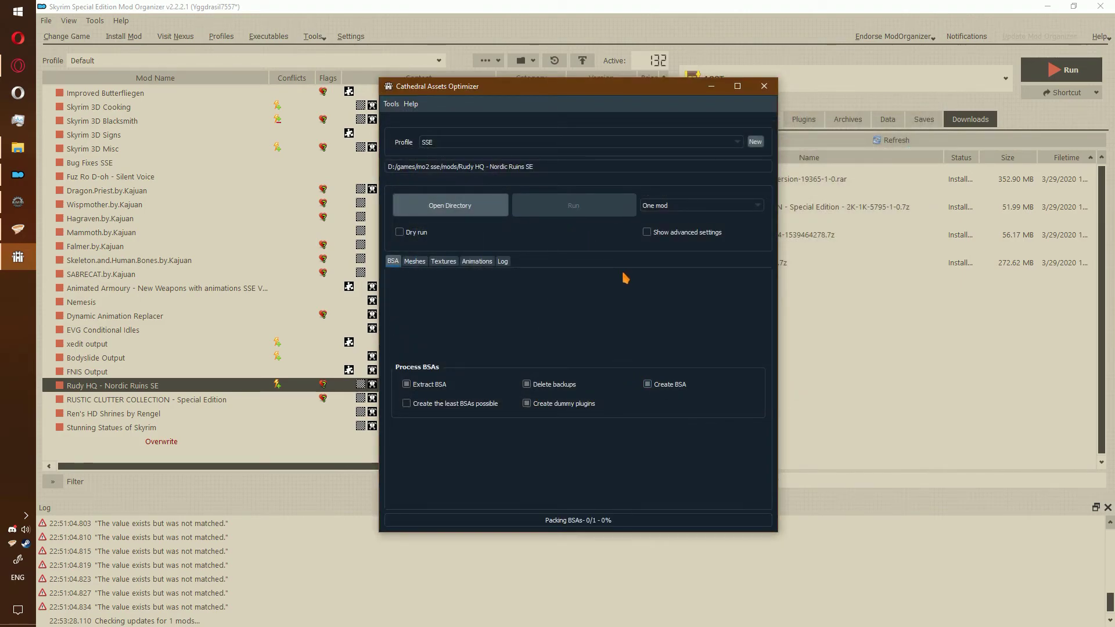
Choose the RUSTIC CLUTTER COLLECTION - Special Edition mod folder as the directory, run the optimization on it, and close the optimizer
{"action": "left_click", "coordinate": [457, 212]}
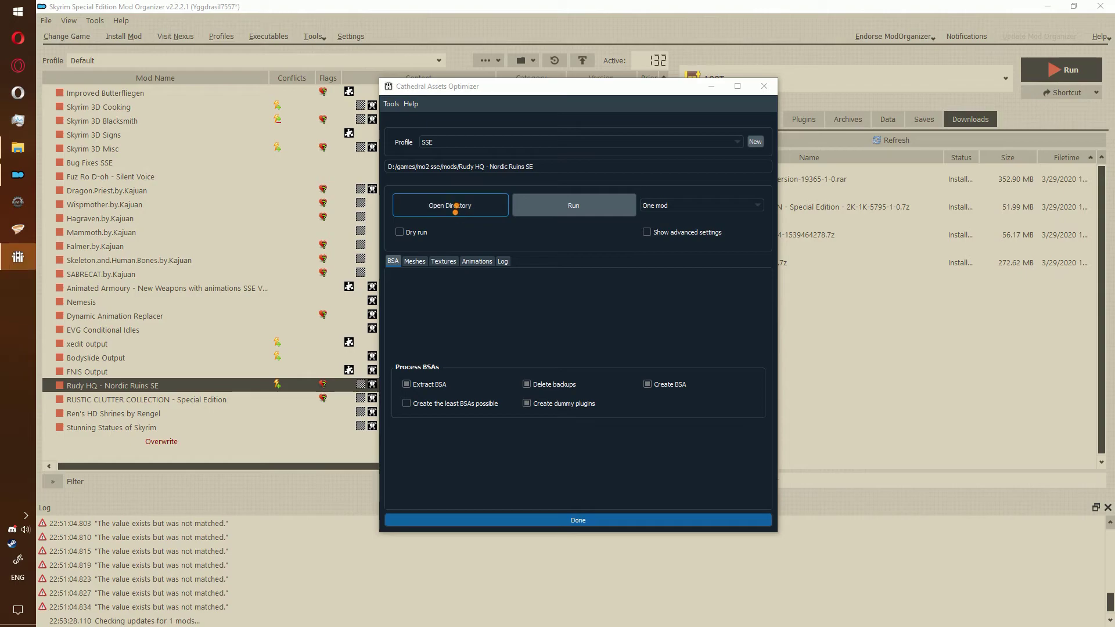
{"action": "left_click", "coordinate": [611, 125]}
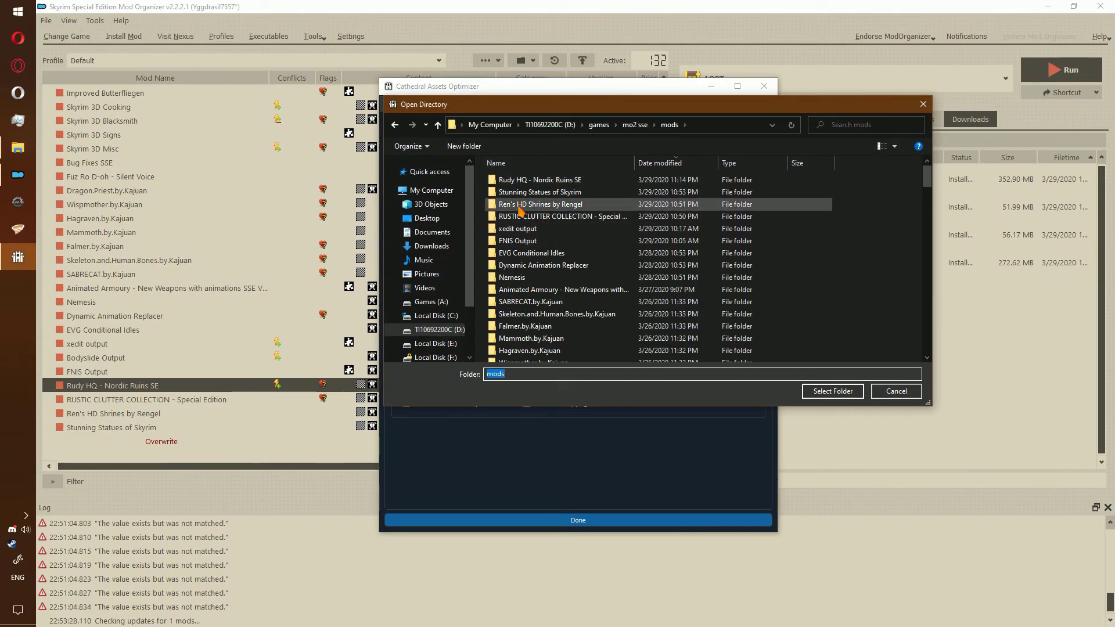
{"action": "double_click", "coordinate": [531, 217]}
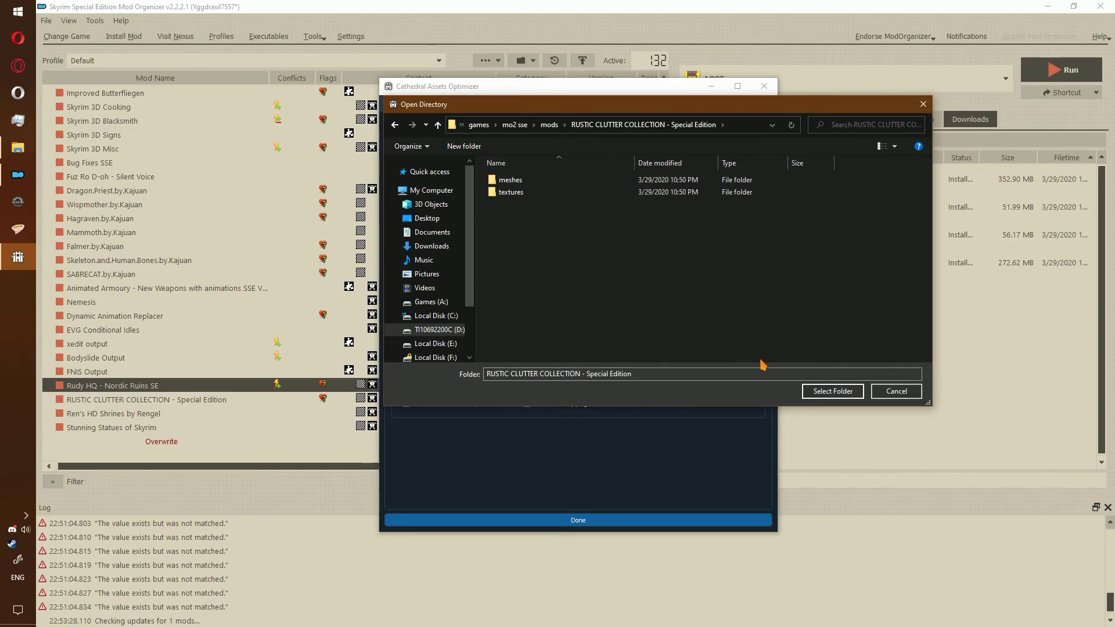
{"action": "left_click", "coordinate": [833, 391]}
{"action": "left_click", "coordinate": [577, 207]}
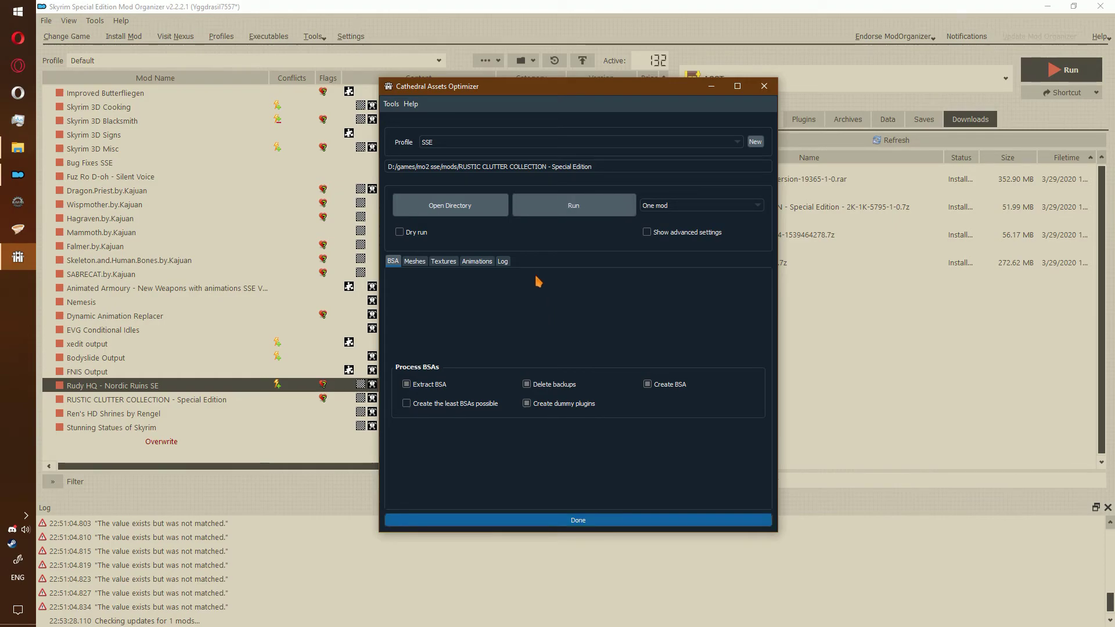
{"action": "left_click", "coordinate": [764, 86]}
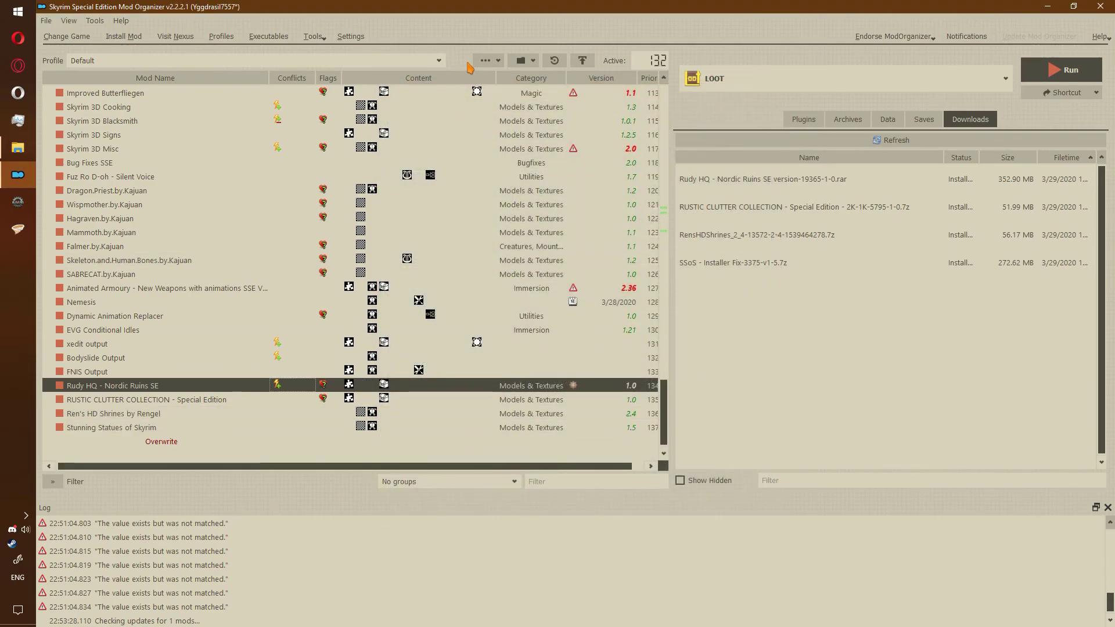
Refresh the Mod Organizer mod list and enable the Rudy HQ - Nordic Ruins SE and RUSTIC CLUTTER COLLECTION plugins
{"action": "left_click", "coordinate": [485, 61]}
{"action": "left_click", "coordinate": [504, 171]}
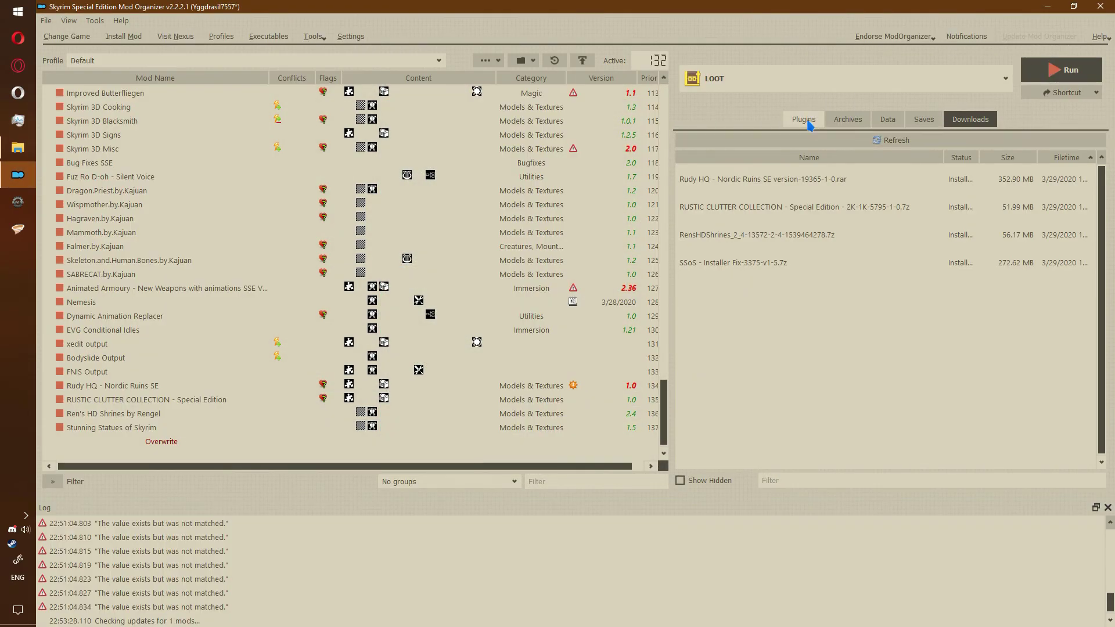
{"action": "left_click", "coordinate": [803, 119]}
{"action": "left_click", "coordinate": [684, 440]}
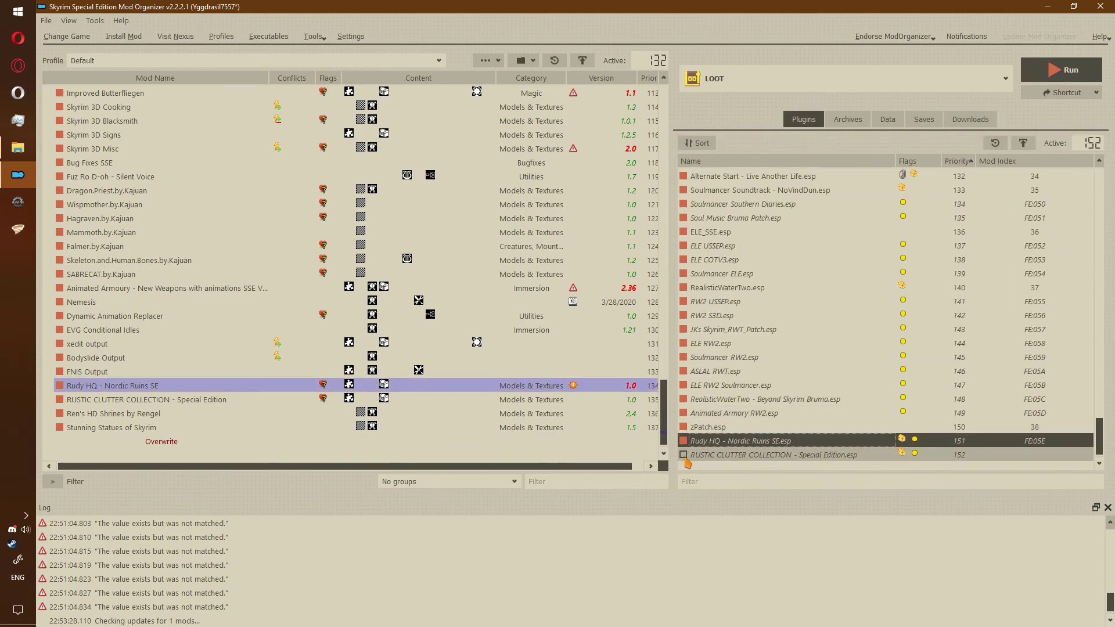
Launch LOOT from Mod Organizer and set the group of Rudy HQ - Nordic Ruins SE.esp to Large Textures in its metadata
{"action": "left_click", "coordinate": [1061, 69]}
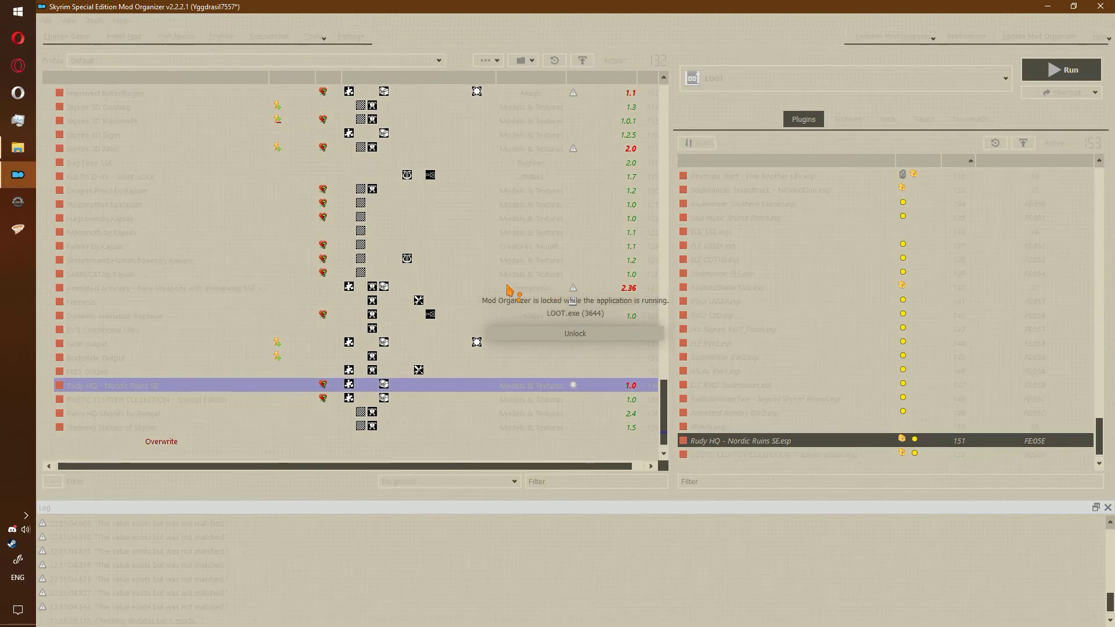
{"action": "scroll", "coordinate": [811, 508], "scroll_direction": "down", "scroll_amount": 15}
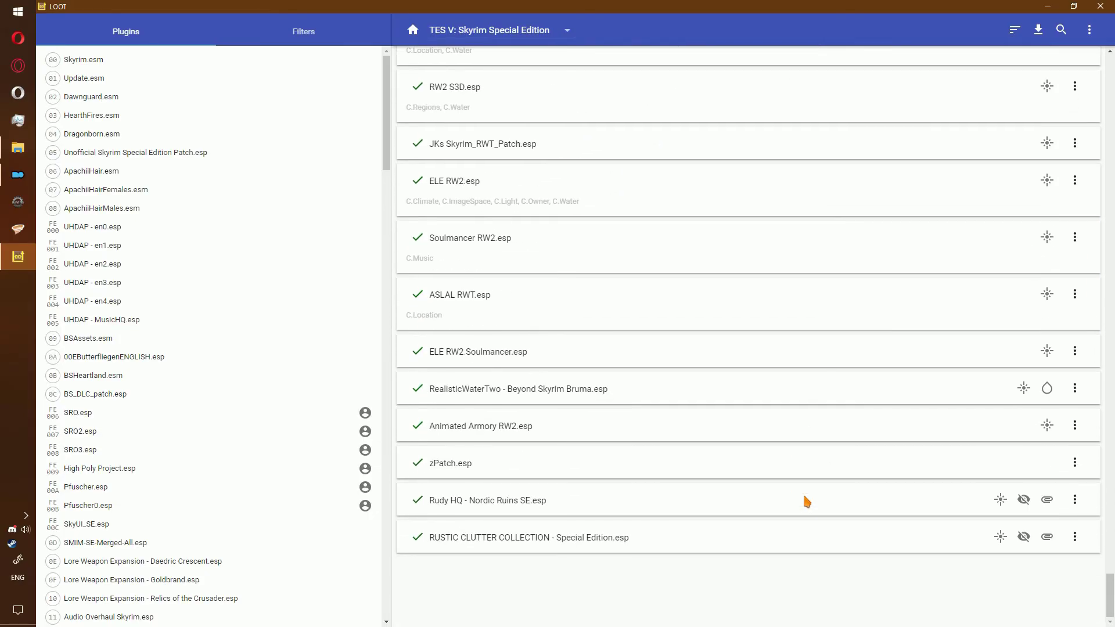
{"action": "left_click", "coordinate": [1075, 499]}
{"action": "left_click", "coordinate": [1036, 500]}
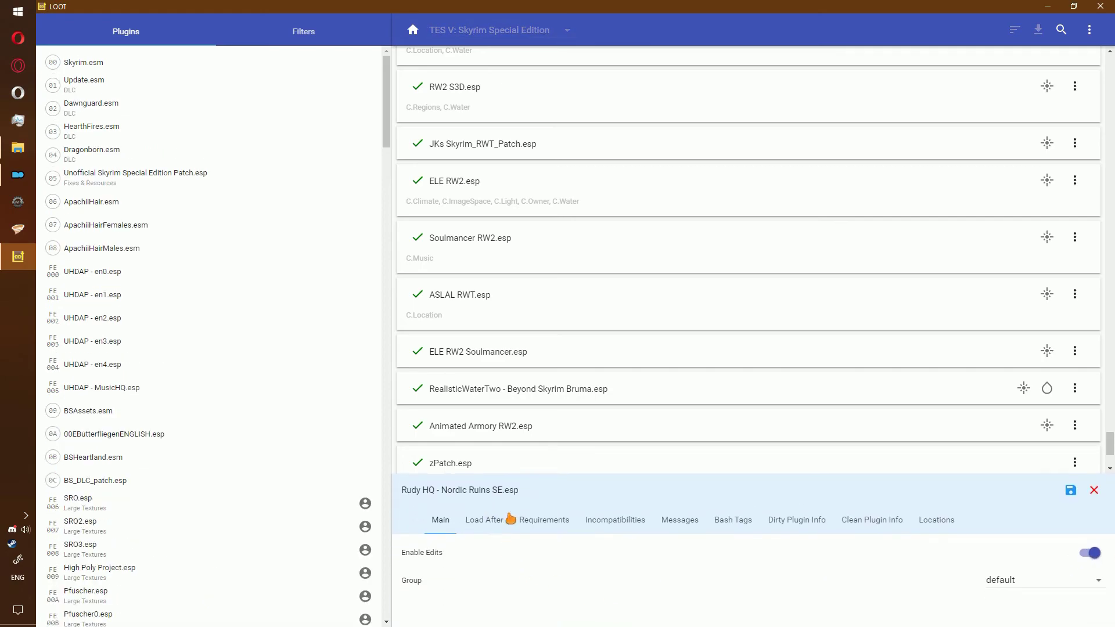
{"action": "left_click", "coordinate": [1009, 584]}
{"action": "scroll", "coordinate": [1022, 451], "scroll_direction": "down", "scroll_amount": 3}
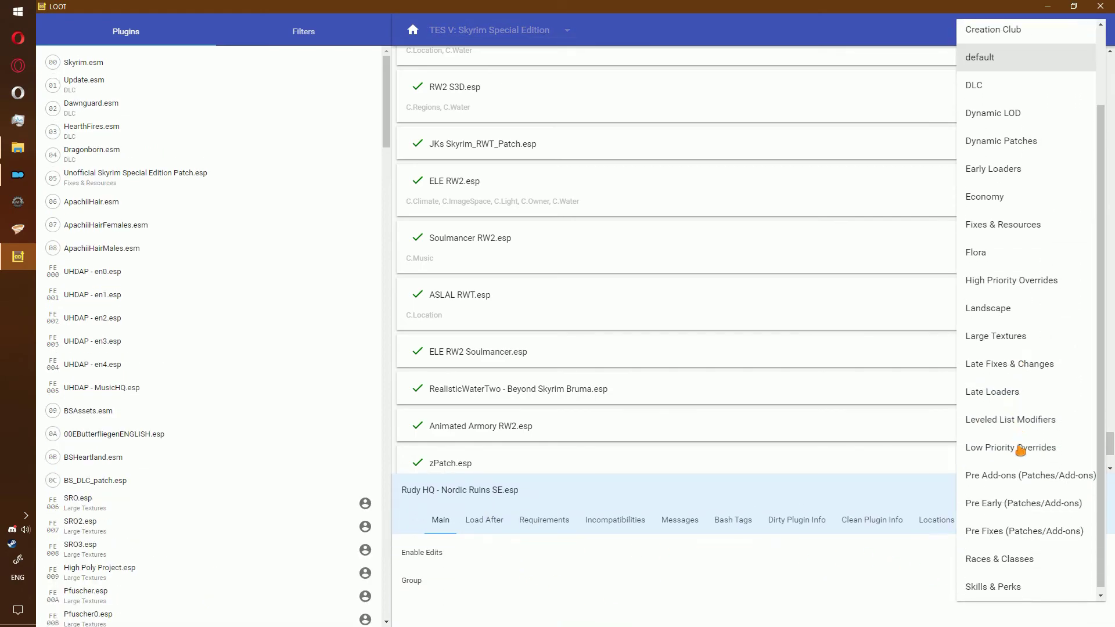
{"action": "left_click", "coordinate": [1023, 323]}
{"action": "scroll", "coordinate": [842, 395], "scroll_direction": "down", "scroll_amount": 3}
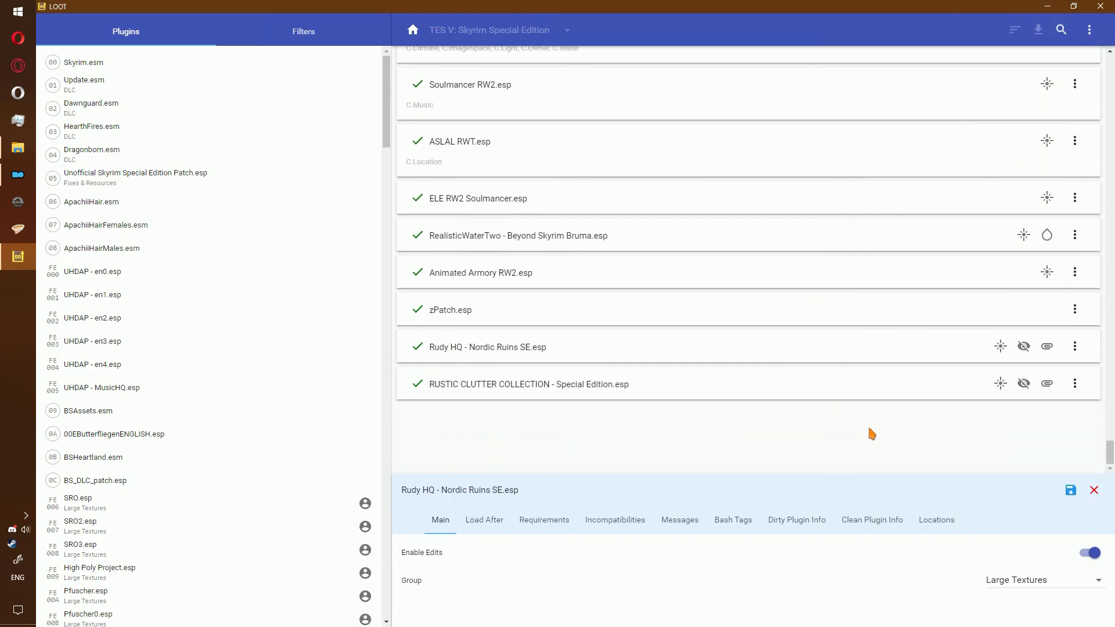
Examine where the Large Textures group sits in LOOT's Groups Editor graph, and leave the editor without applying changes
{"action": "left_click", "coordinate": [1091, 28]}
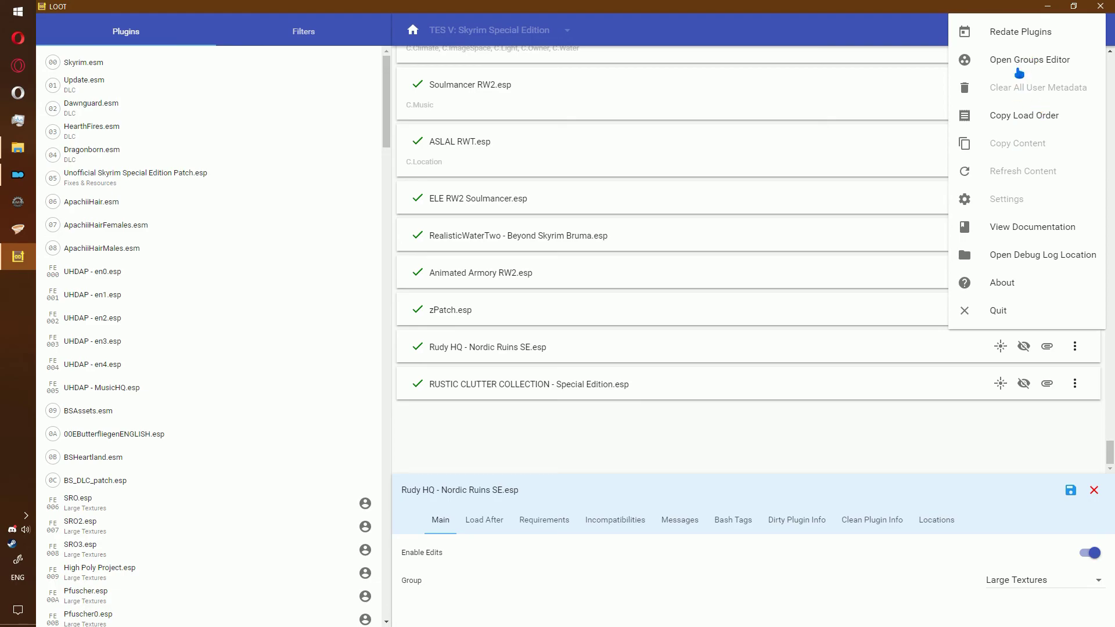
{"action": "left_click", "coordinate": [1019, 61]}
{"action": "scroll", "coordinate": [251, 374], "scroll_direction": "up", "scroll_amount": 3}
{"action": "left_click_drag", "start_coordinate": [251, 374], "coordinate": [401, 363]}
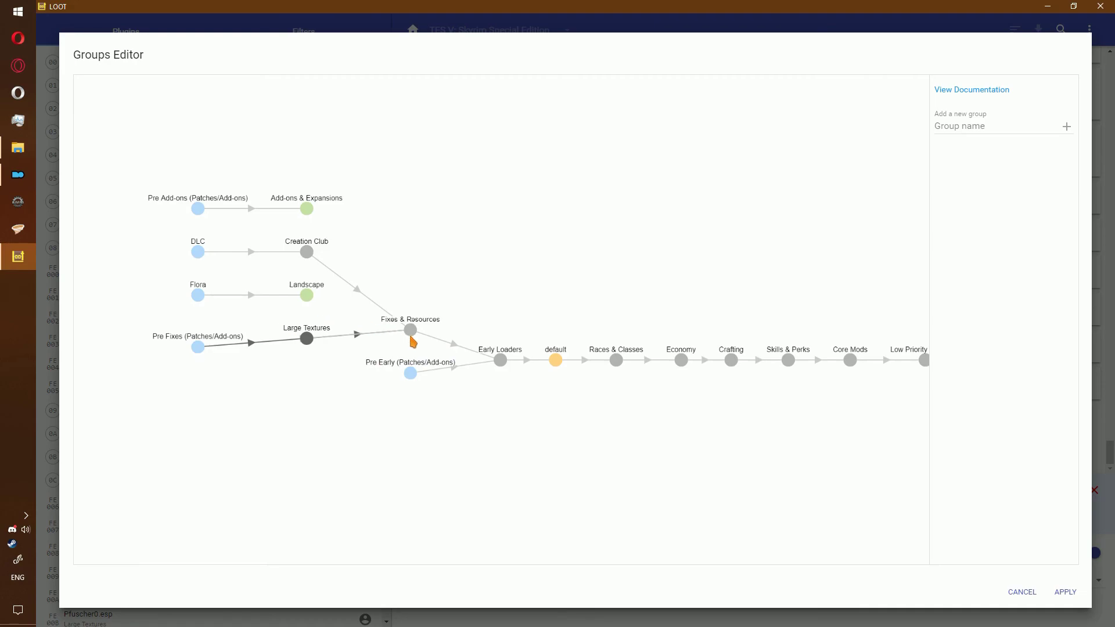
{"action": "left_click", "coordinate": [1028, 597]}
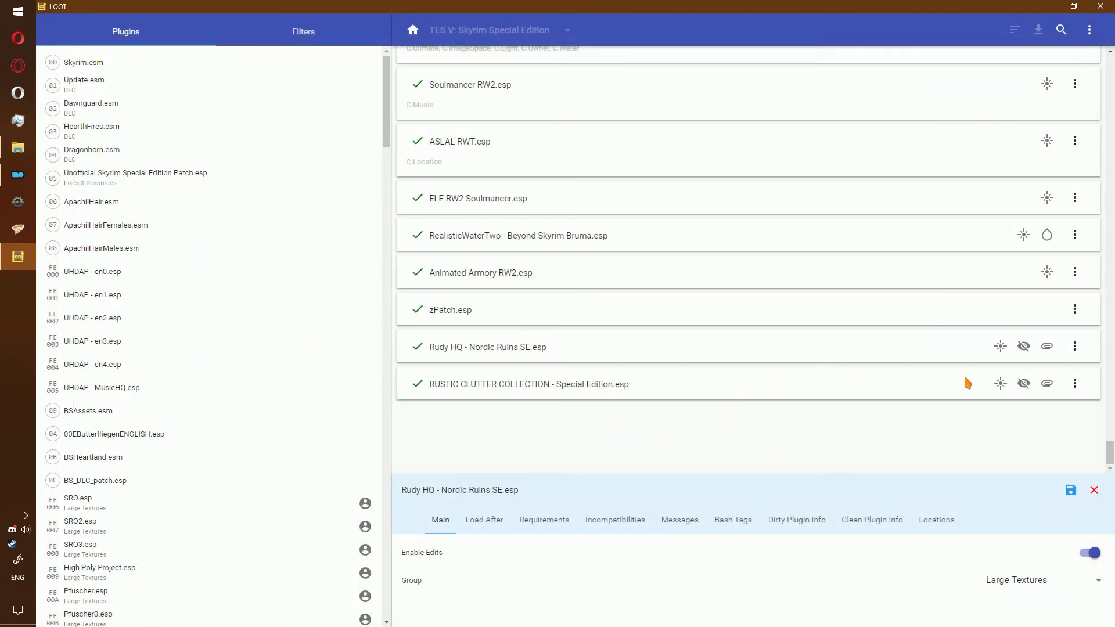
Save the Rudy HQ metadata edit, and set the group of RUSTIC CLUTTER COLLECTION - Special Edition.esp to Large Textures and save it
{"action": "left_click", "coordinate": [1073, 384]}
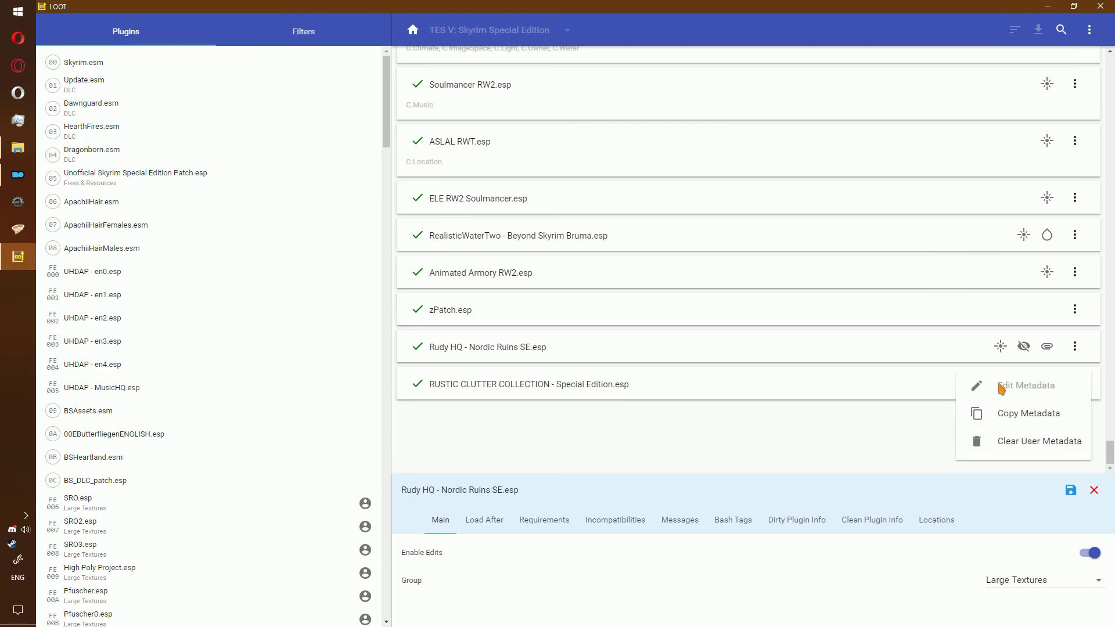
{"action": "left_click", "coordinate": [1060, 488]}
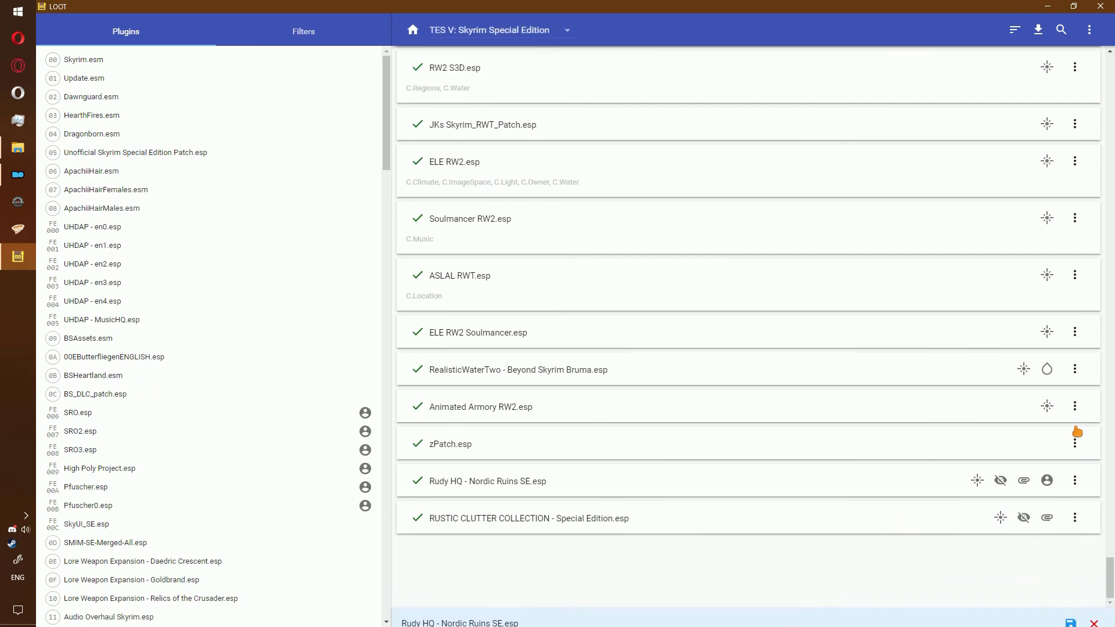
{"action": "left_click", "coordinate": [1075, 537]}
{"action": "left_click", "coordinate": [1036, 539]}
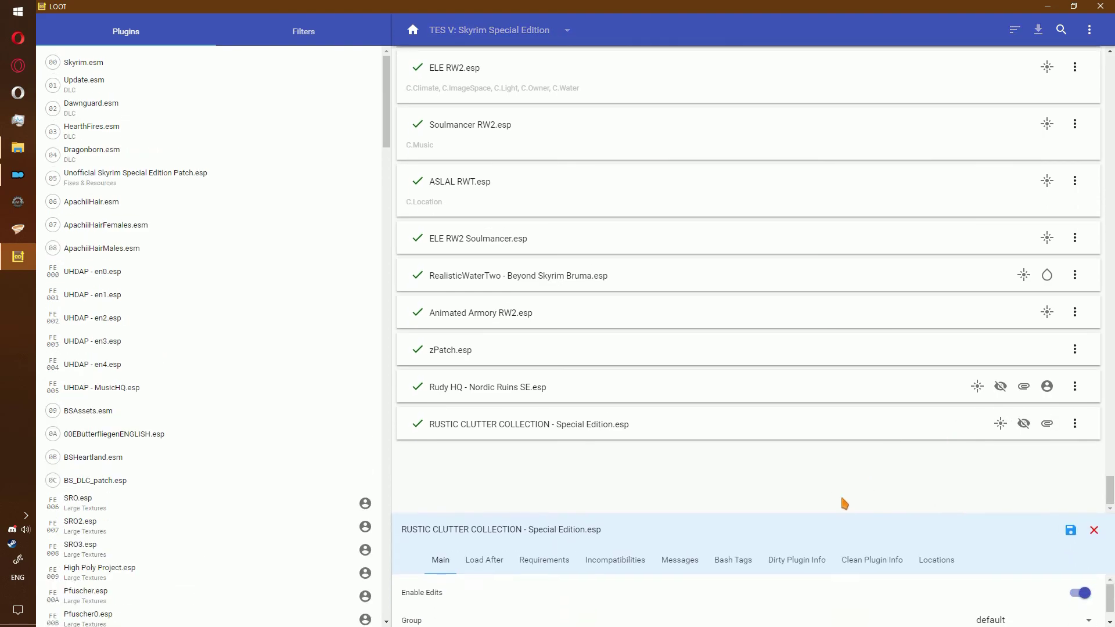
{"action": "left_click", "coordinate": [996, 579]}
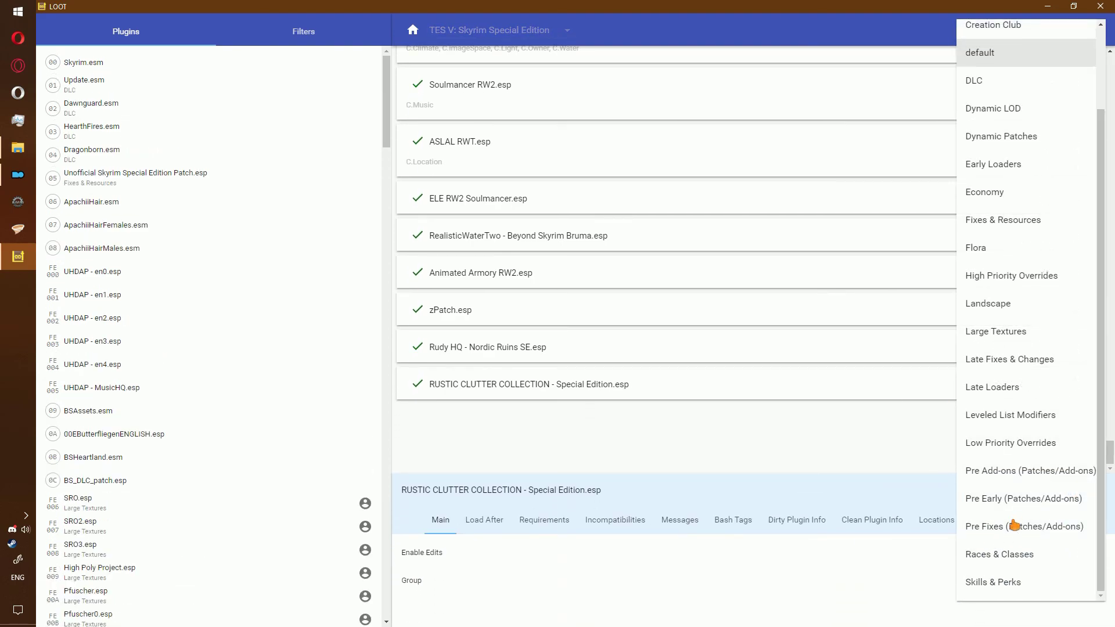
{"action": "left_click", "coordinate": [1035, 331]}
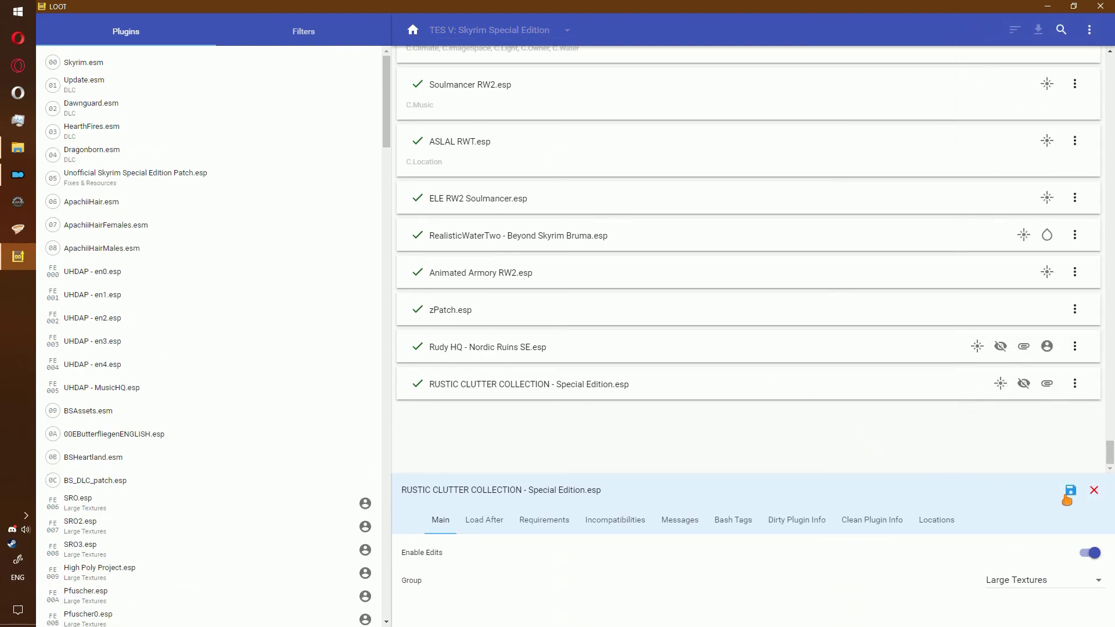
{"action": "left_click", "coordinate": [1068, 493]}
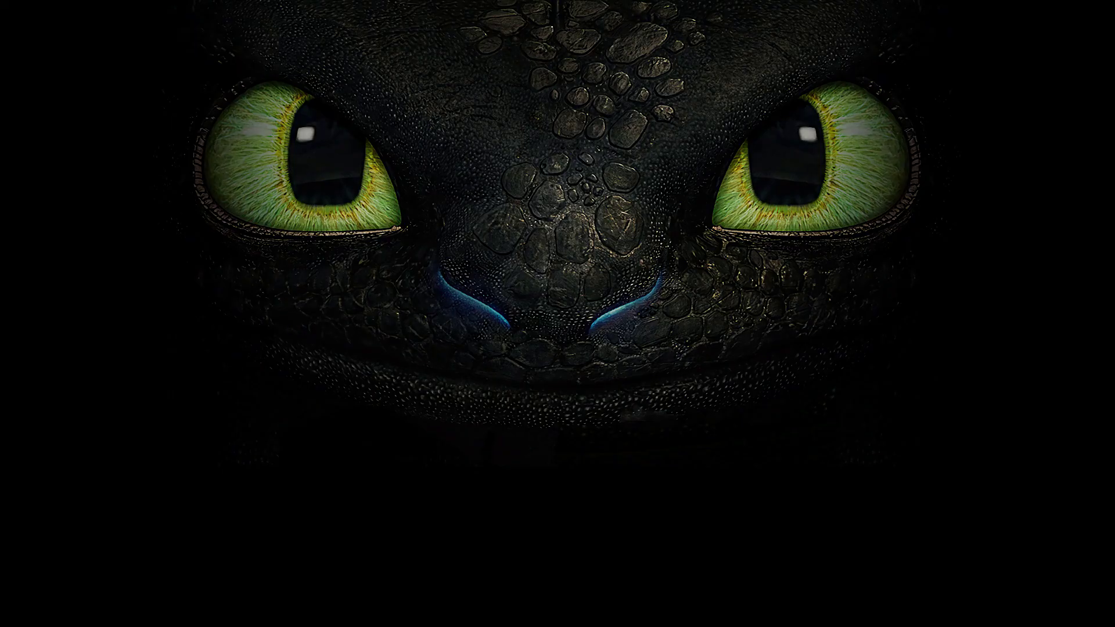